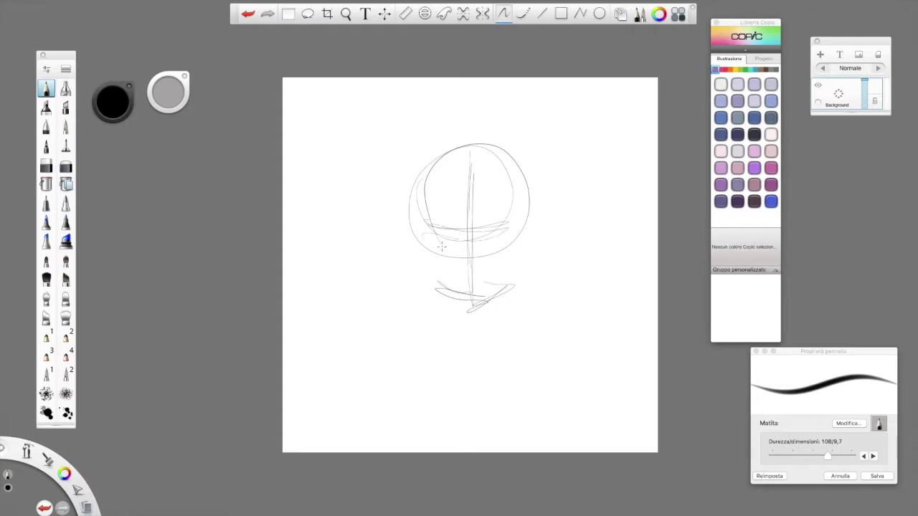
Sketch two wide round eyes with dark pupils and heavy upper lash lines, and slanted worried eyebrows above them
mouse_move(501, 213)
mouse_down()
mouse_move(487, 237)
mouse_move(505, 209)
mouse_up()
mouse_move(447, 226)
mouse_down()
mouse_move(451, 220)
mouse_move(444, 231)
mouse_move(497, 229)
mouse_up()
mouse_move(445, 205)
mouse_down()
mouse_move(427, 216)
mouse_move(438, 207)
mouse_move(429, 213)
mouse_move(515, 207)
mouse_move(520, 227)
mouse_move(519, 212)
mouse_up()
drag(479, 178, 498, 194)
drag(482, 183, 506, 192)
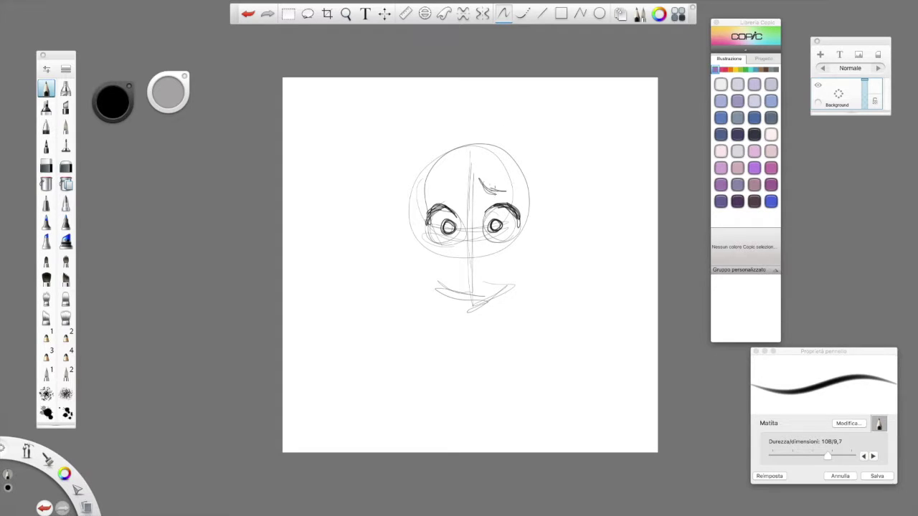
drag(439, 190, 458, 179)
drag(427, 195, 455, 182)
Sketch a small oval nose on the centre line and an open smiling mouth below it
drag(469, 254, 465, 263)
mouse_move(464, 264)
mouse_down()
mouse_move(475, 253)
mouse_move(482, 261)
mouse_move(465, 261)
mouse_move(490, 271)
mouse_move(501, 264)
mouse_move(465, 286)
mouse_move(499, 269)
mouse_move(472, 280)
mouse_move(494, 272)
mouse_move(485, 281)
mouse_up()
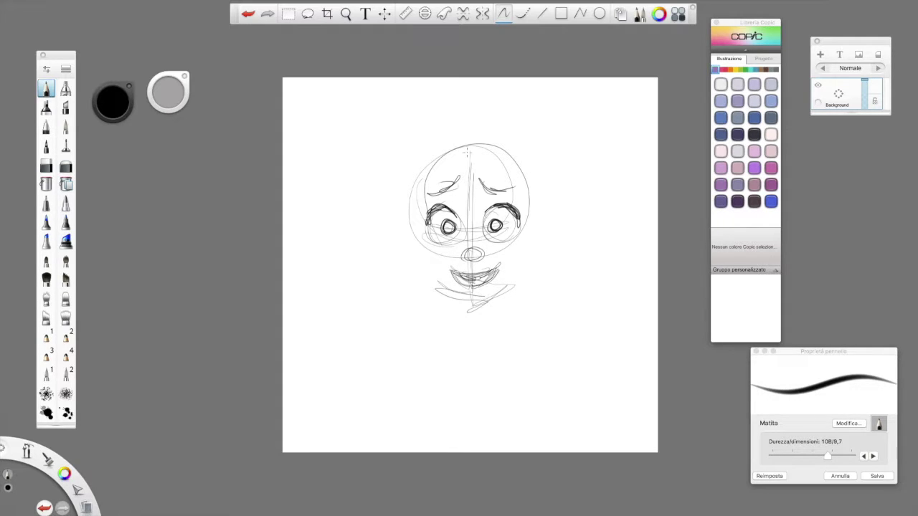
Outline the face from both temples along the cheeks and jaw down to the rounded chin
mouse_move(425, 272)
mouse_down()
mouse_move(475, 307)
mouse_move(512, 287)
mouse_move(482, 309)
mouse_up()
drag(412, 203, 427, 280)
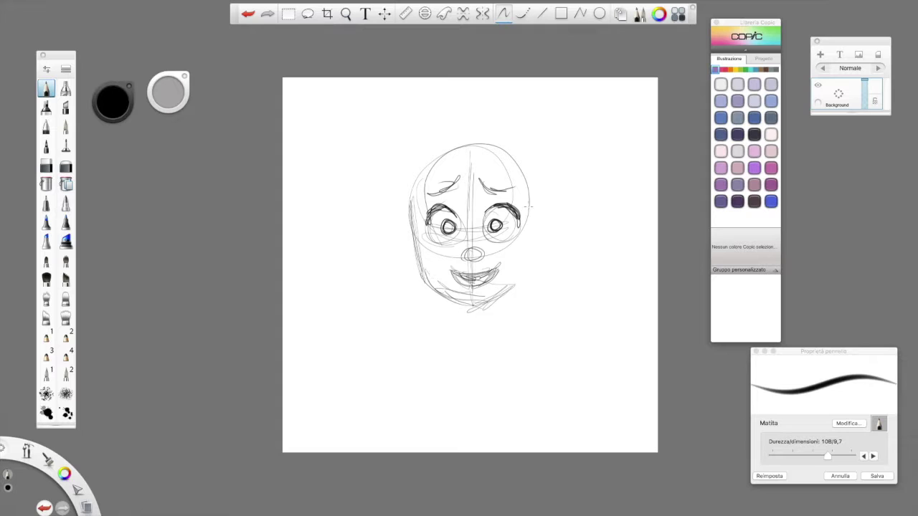
drag(527, 210, 527, 271)
drag(530, 191, 523, 273)
drag(523, 239, 506, 287)
mouse_move(421, 262)
mouse_down()
mouse_move(415, 193)
mouse_move(422, 274)
mouse_up()
drag(526, 190, 508, 294)
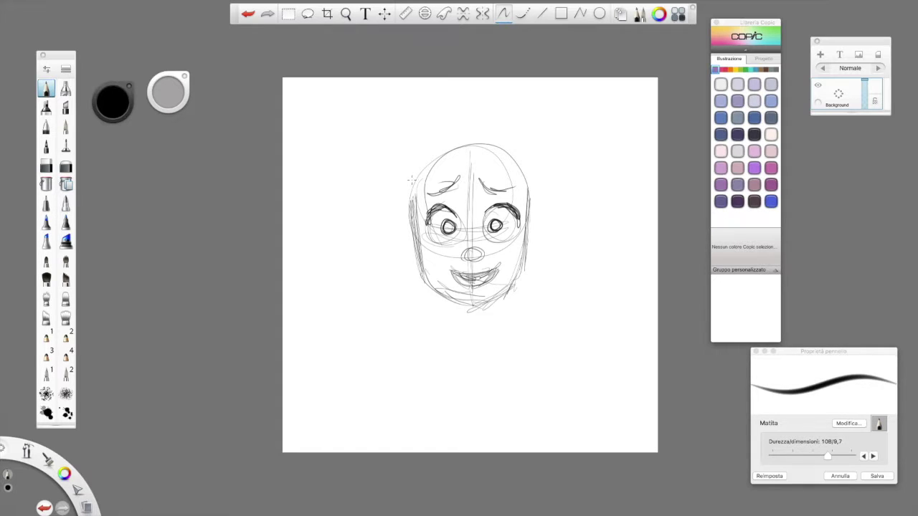
Sketch the hairline band around the top and sides of the skull, and add both ears
mouse_move(419, 185)
mouse_down()
mouse_move(411, 235)
mouse_move(426, 177)
mouse_move(402, 194)
mouse_move(426, 142)
mouse_move(471, 136)
mouse_up()
mouse_move(433, 155)
mouse_down()
mouse_move(469, 135)
mouse_move(451, 134)
mouse_move(499, 147)
mouse_up()
drag(499, 147, 517, 163)
drag(504, 130, 533, 179)
mouse_move(525, 155)
mouse_down()
mouse_move(534, 182)
mouse_move(535, 218)
mouse_up()
drag(538, 186, 529, 238)
mouse_move(414, 225)
mouse_down()
mouse_move(405, 260)
mouse_move(415, 267)
mouse_up()
drag(535, 218, 524, 263)
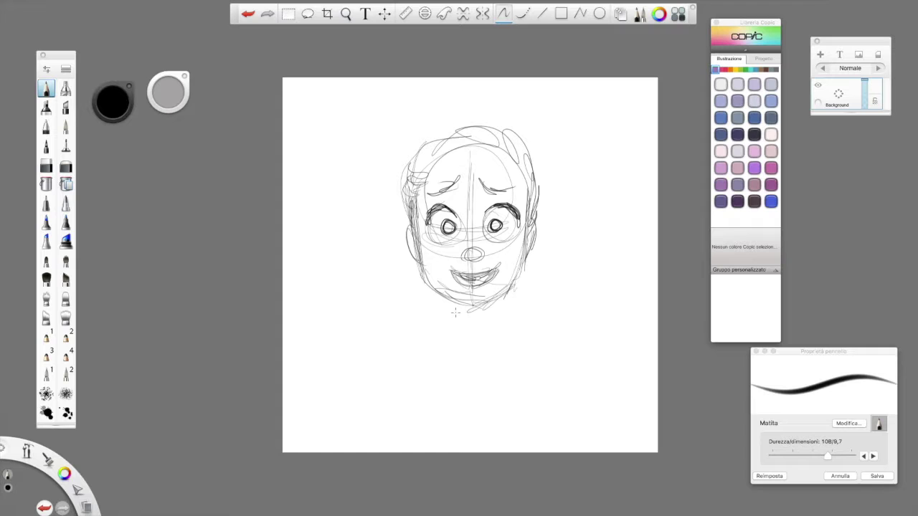
Sketch the neck below the chin and a wide open shirt collar around it
drag(467, 300, 460, 333)
mouse_move(487, 303)
mouse_down()
mouse_move(484, 337)
mouse_move(460, 333)
mouse_move(461, 323)
mouse_up()
mouse_move(487, 301)
mouse_down()
mouse_move(485, 329)
mouse_move(466, 331)
mouse_up()
mouse_move(456, 316)
mouse_down()
mouse_move(476, 334)
mouse_move(490, 319)
mouse_up()
mouse_move(475, 330)
mouse_down()
mouse_move(457, 353)
mouse_move(489, 318)
mouse_move(501, 341)
mouse_up()
drag(485, 350, 501, 340)
mouse_move(456, 311)
mouse_down()
mouse_move(415, 352)
mouse_move(459, 350)
mouse_up()
mouse_move(498, 315)
mouse_down()
mouse_move(532, 354)
mouse_move(494, 344)
mouse_up()
drag(528, 338, 491, 341)
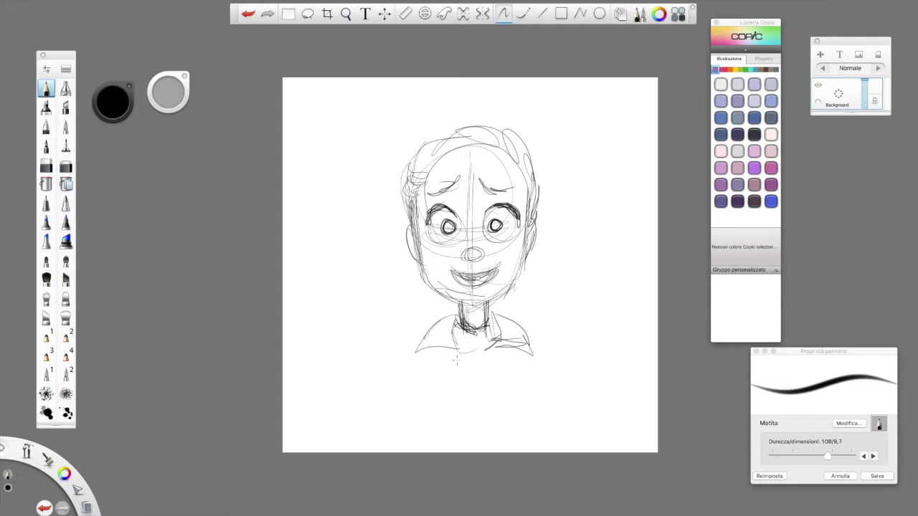
Draw the V-shaped shirt opening below the collar, the collar's upper folds and the start of both shoulders
drag(435, 354, 474, 403)
drag(512, 363, 479, 403)
drag(491, 350, 472, 409)
drag(483, 357, 471, 399)
drag(439, 305, 472, 320)
drag(489, 303, 503, 313)
drag(442, 357, 408, 377)
drag(518, 354, 537, 373)
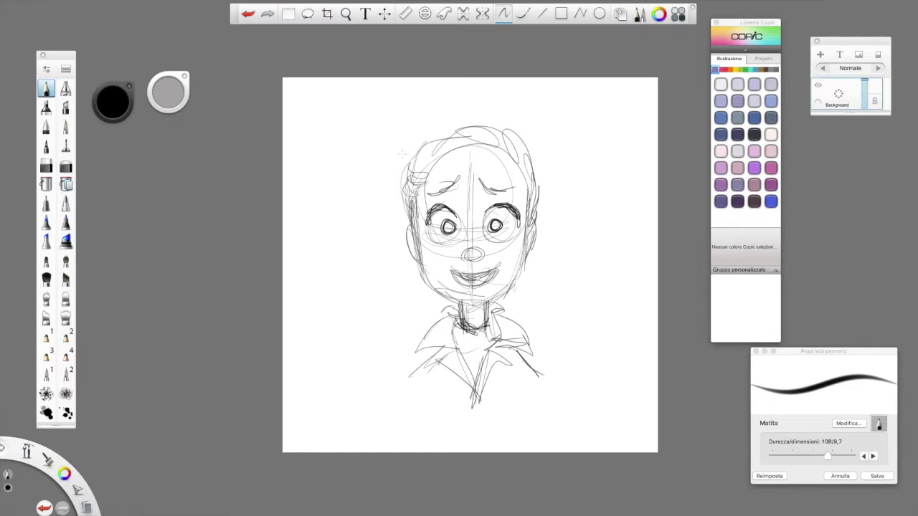
Sketch a voluminous outline of loose round curls around the top and sides of the head
mouse_move(420, 143)
mouse_down()
mouse_move(402, 156)
mouse_move(413, 197)
mouse_move(380, 165)
mouse_move(394, 208)
mouse_up()
mouse_move(433, 95)
mouse_down()
mouse_move(530, 121)
mouse_move(557, 210)
mouse_move(538, 220)
mouse_up()
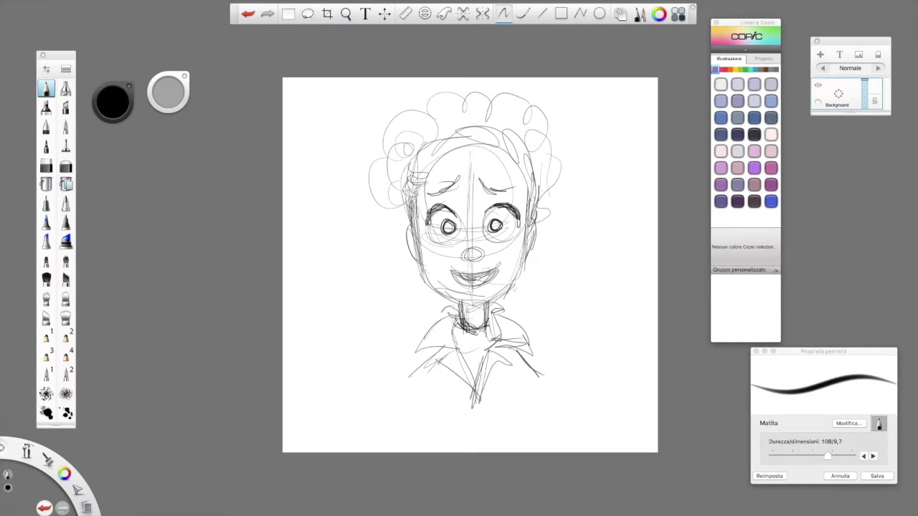
Reposition the whole sketch and enlarge it slightly so it fills more of the canvas
click(386, 16)
mouse_move(457, 105)
mouse_down()
mouse_move(461, 112)
mouse_move(461, 93)
mouse_up()
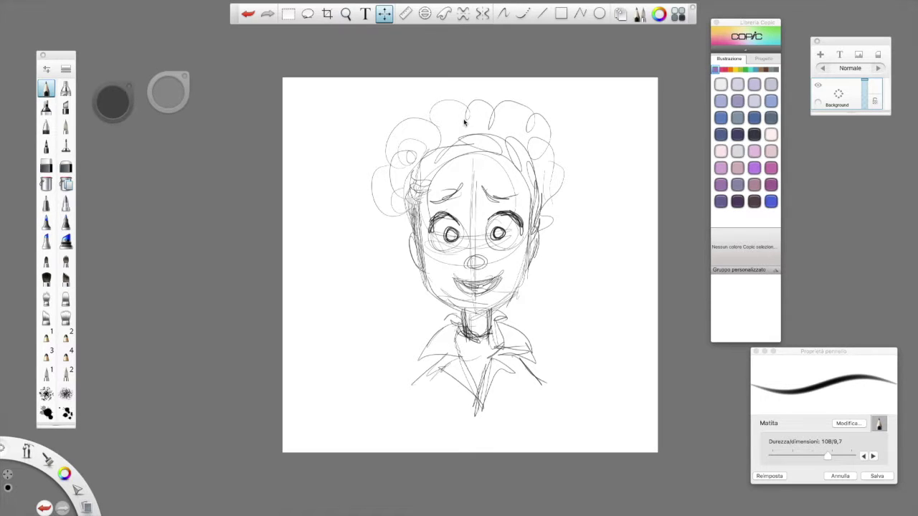
drag(463, 122, 466, 124)
mouse_move(460, 92)
mouse_down()
mouse_move(477, 99)
mouse_move(485, 92)
mouse_up()
click(481, 72)
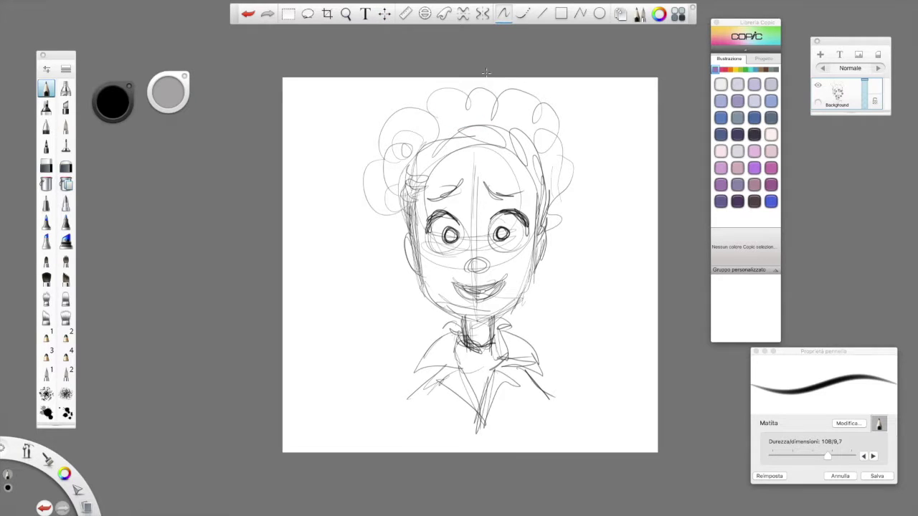
Add a layer above the sketch and set its blending mode to Moltiplica
click(819, 55)
click(877, 69)
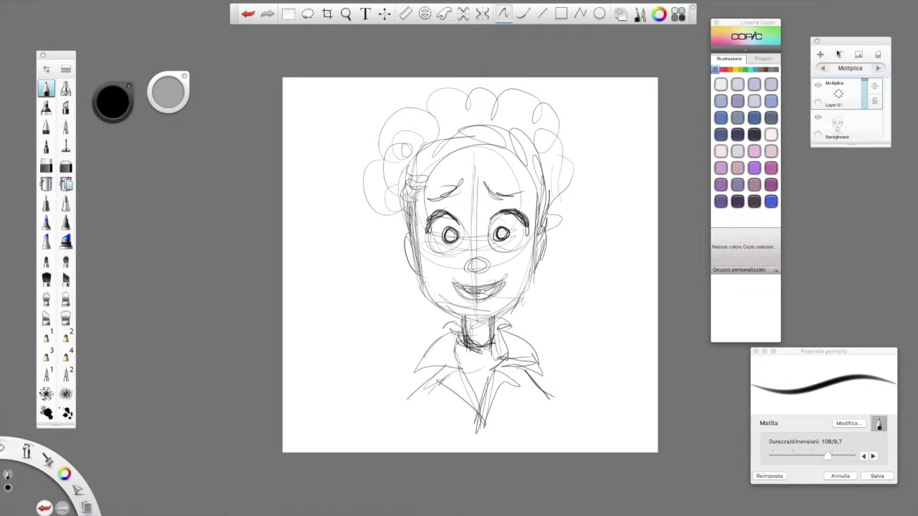
Paint the lower face, nose and area around the eye with the Matita 1 brush in Copic YR20 Yellowish Shade
click(46, 335)
click(729, 69)
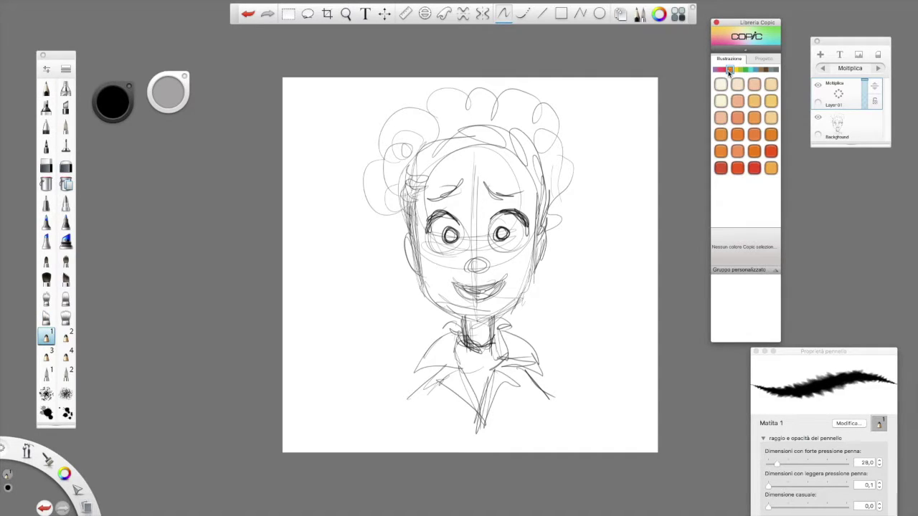
click(756, 86)
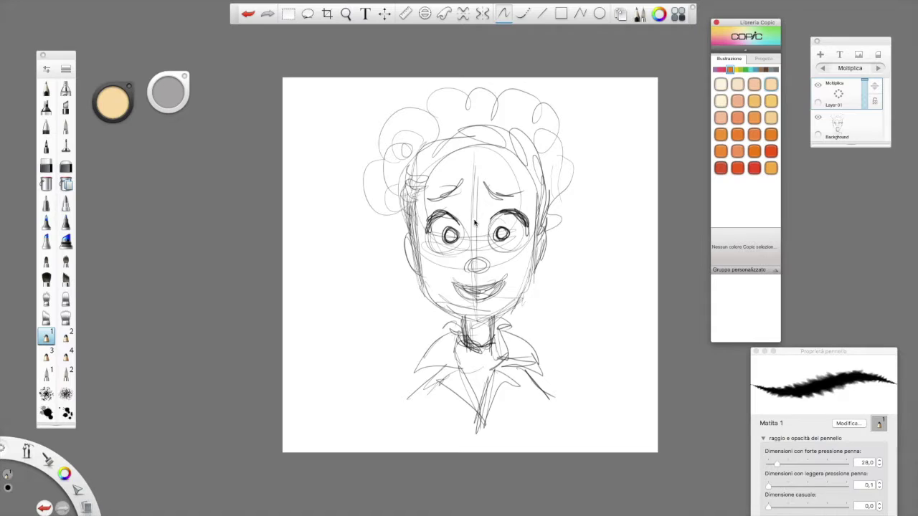
mouse_move(475, 224)
mouse_down()
mouse_move(482, 204)
mouse_move(479, 231)
mouse_move(502, 205)
mouse_move(520, 201)
mouse_move(523, 179)
mouse_move(529, 282)
mouse_move(512, 259)
mouse_move(506, 301)
mouse_move(479, 316)
mouse_move(482, 301)
mouse_up()
mouse_move(459, 266)
mouse_down()
mouse_move(438, 297)
mouse_move(463, 310)
mouse_move(424, 252)
mouse_move(424, 291)
mouse_move(470, 315)
mouse_move(485, 301)
mouse_up()
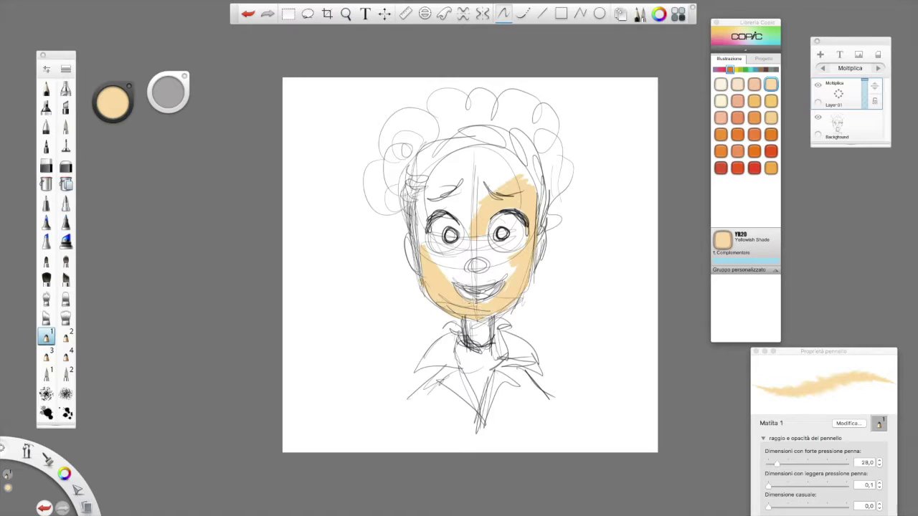
mouse_move(448, 269)
mouse_down()
mouse_move(459, 255)
mouse_move(451, 274)
mouse_move(482, 251)
mouse_move(462, 276)
mouse_move(502, 278)
mouse_up()
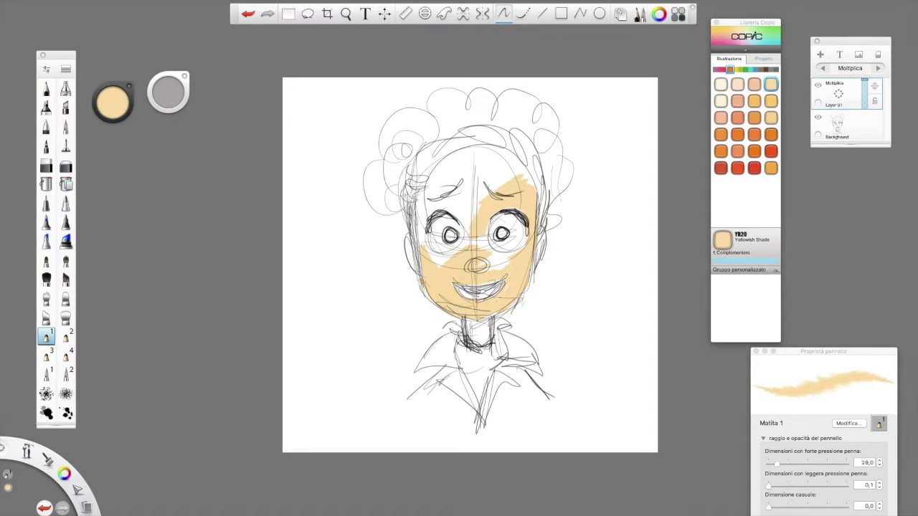
mouse_move(492, 280)
mouse_down()
mouse_move(482, 267)
mouse_move(507, 263)
mouse_move(470, 241)
mouse_move(453, 255)
mouse_up()
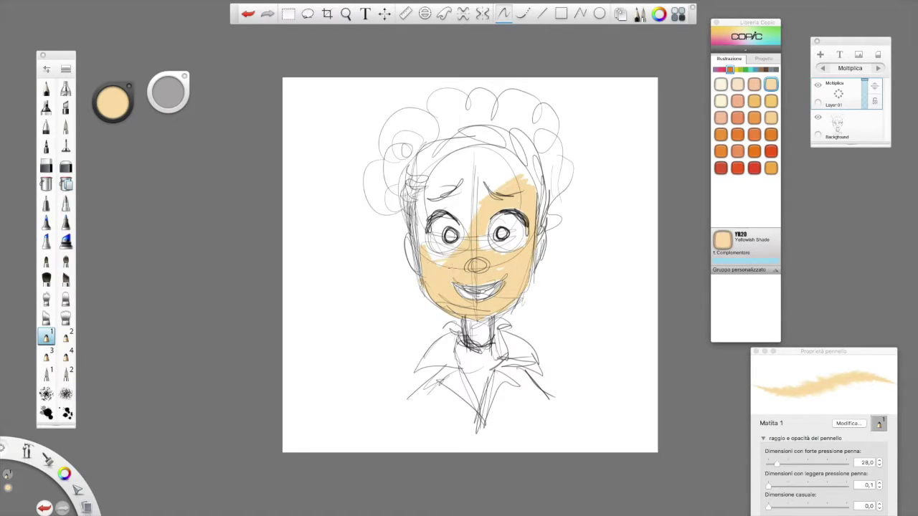
Fill the forehead and the remaining unpainted side of the face with the same skin tone
mouse_move(483, 189)
mouse_down()
mouse_move(475, 208)
mouse_move(497, 177)
mouse_move(461, 214)
mouse_up()
drag(497, 171, 456, 208)
mouse_move(433, 154)
mouse_down()
mouse_move(463, 179)
mouse_move(439, 202)
mouse_move(469, 167)
mouse_move(416, 202)
mouse_move(420, 253)
mouse_move(429, 216)
mouse_move(466, 217)
mouse_move(467, 233)
mouse_up()
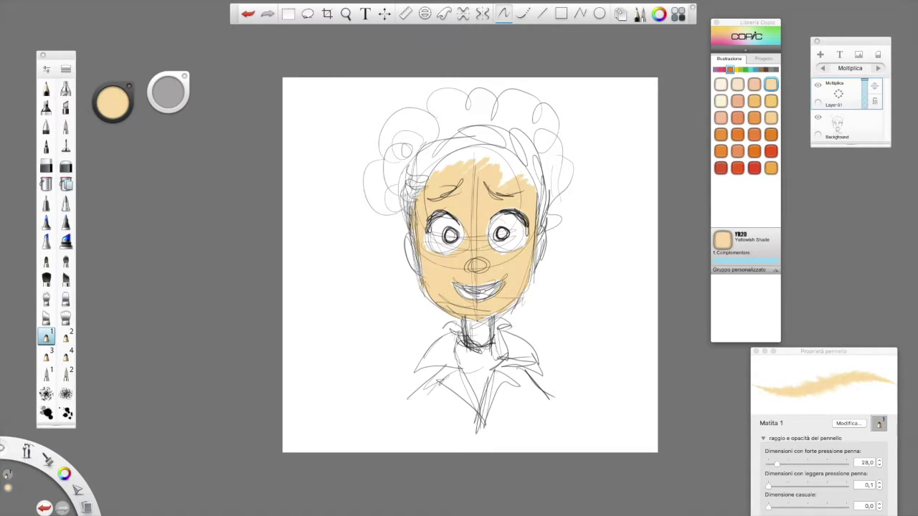
mouse_move(489, 158)
mouse_down()
mouse_move(511, 176)
mouse_move(528, 172)
mouse_move(471, 161)
mouse_move(500, 166)
mouse_up()
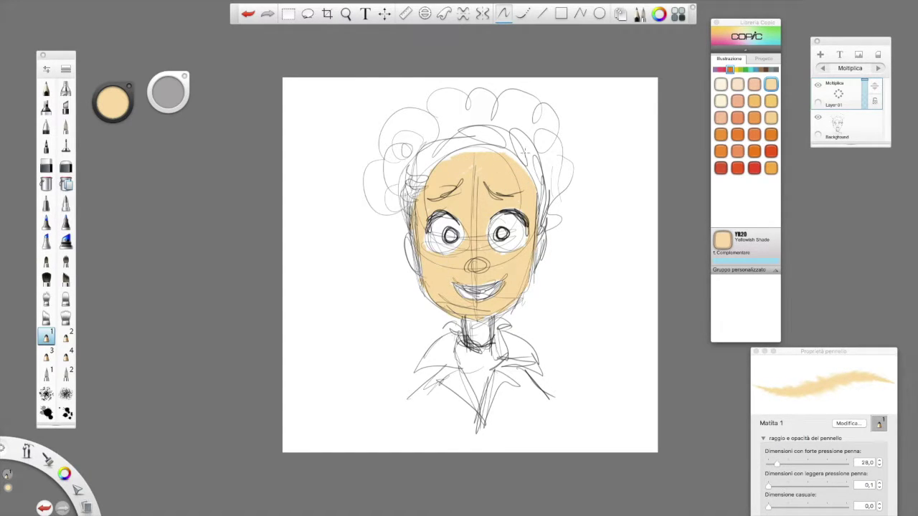
Paint both ears and the neck in the base skin colour
drag(417, 236, 406, 277)
drag(541, 234, 539, 263)
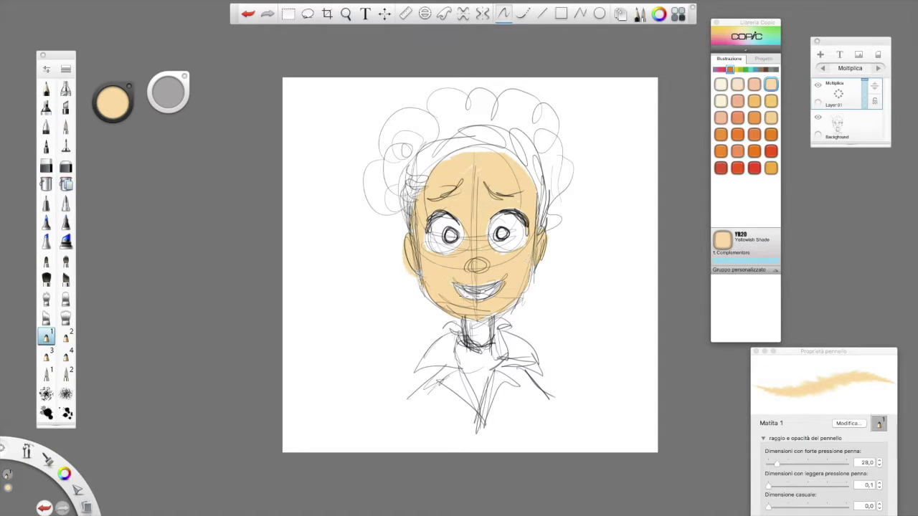
mouse_move(469, 319)
mouse_down()
mouse_move(473, 343)
mouse_move(484, 320)
mouse_move(487, 343)
mouse_move(492, 321)
mouse_up()
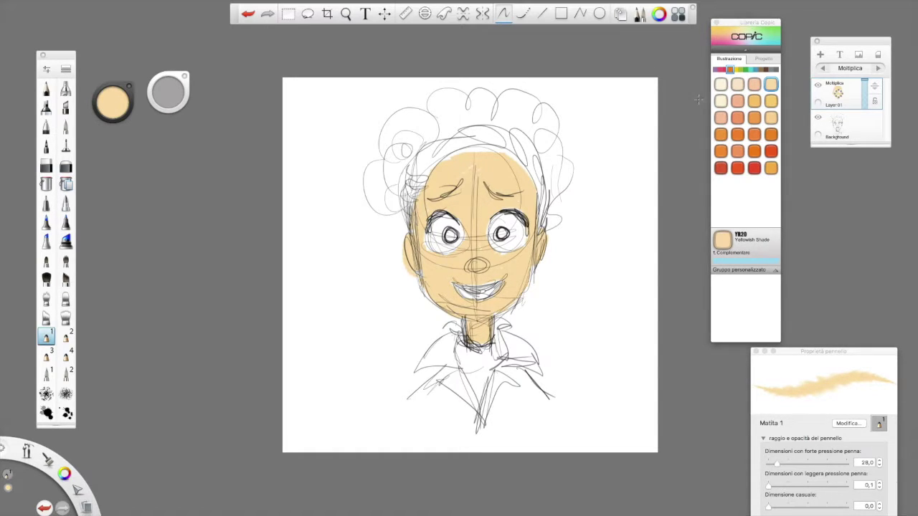
Airbrush a soft blush on both cheeks with the Aerografo in Copic YR02 Light Orange
click(765, 70)
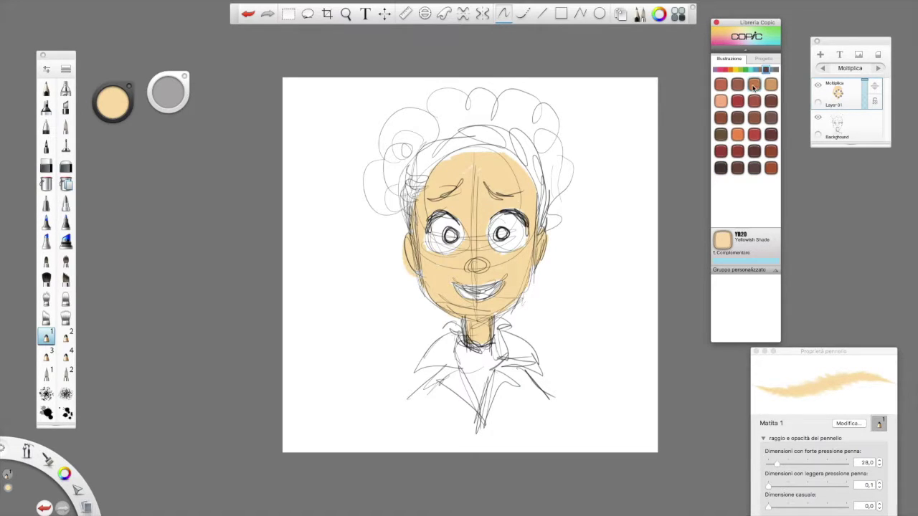
click(730, 69)
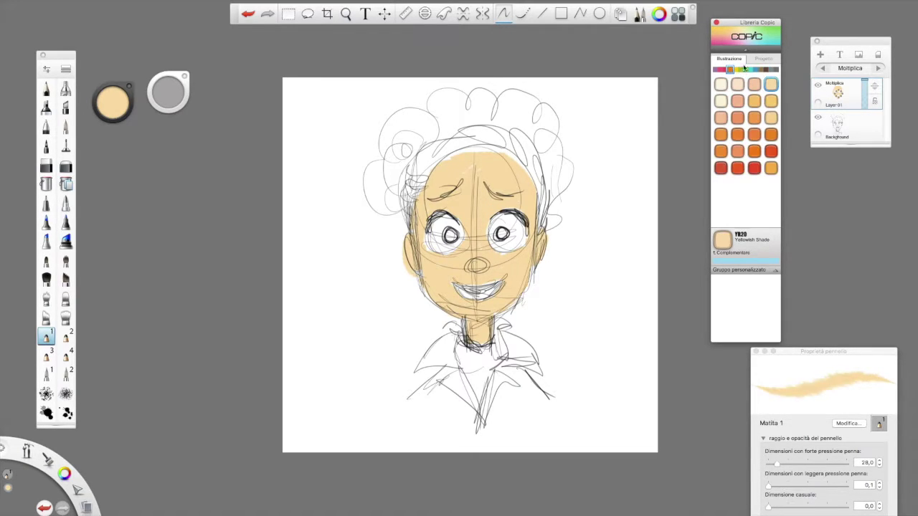
click(737, 118)
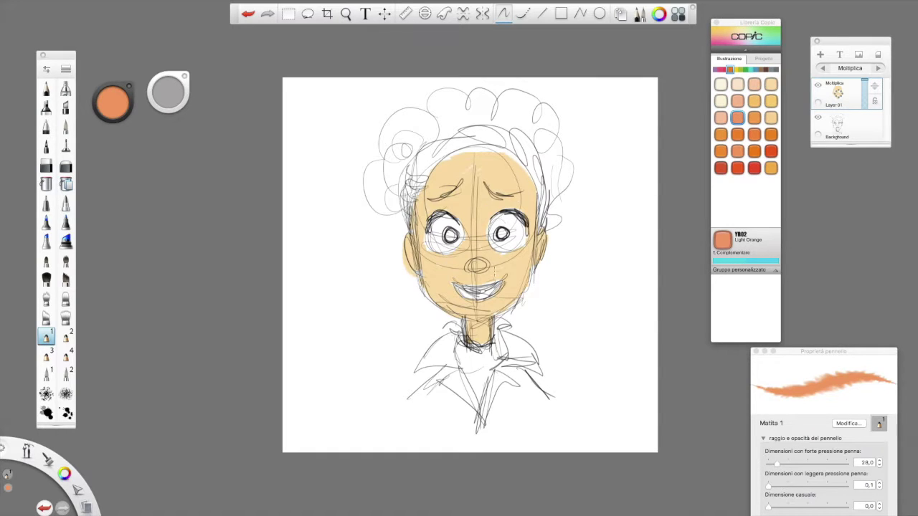
click(64, 92)
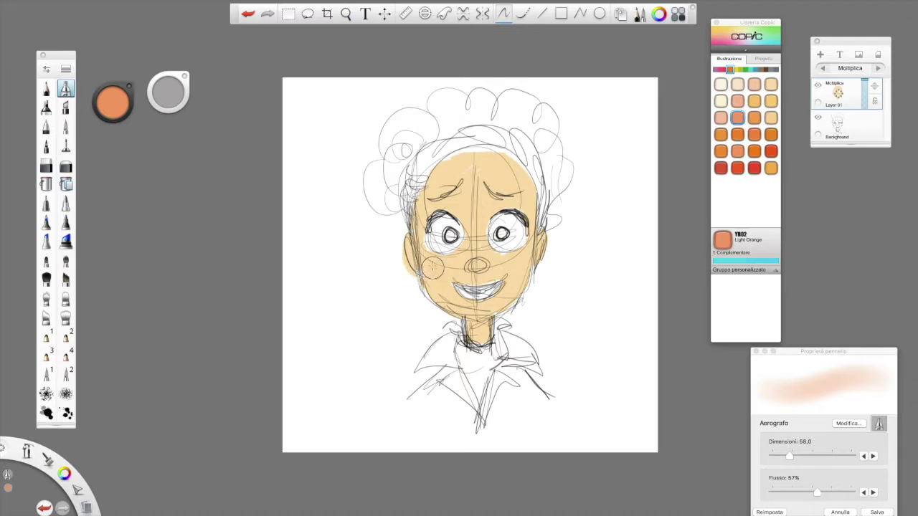
drag(454, 262, 446, 281)
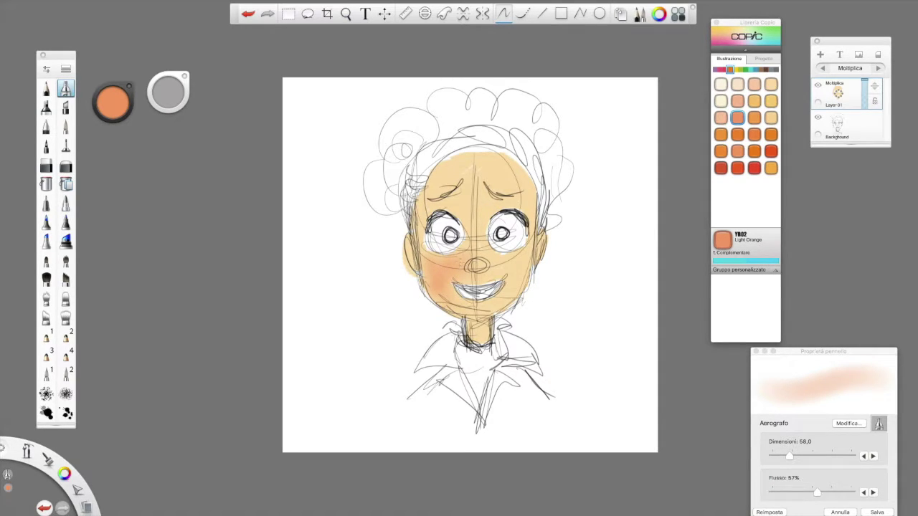
drag(516, 267, 510, 276)
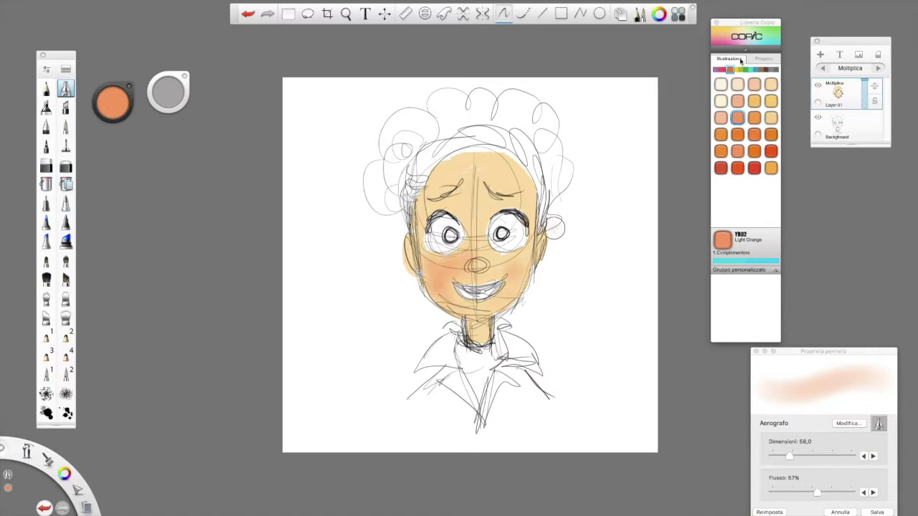
Airbrush Copic E35 shadows on the forehead, around the eye sockets and between the eyebrows
click(766, 70)
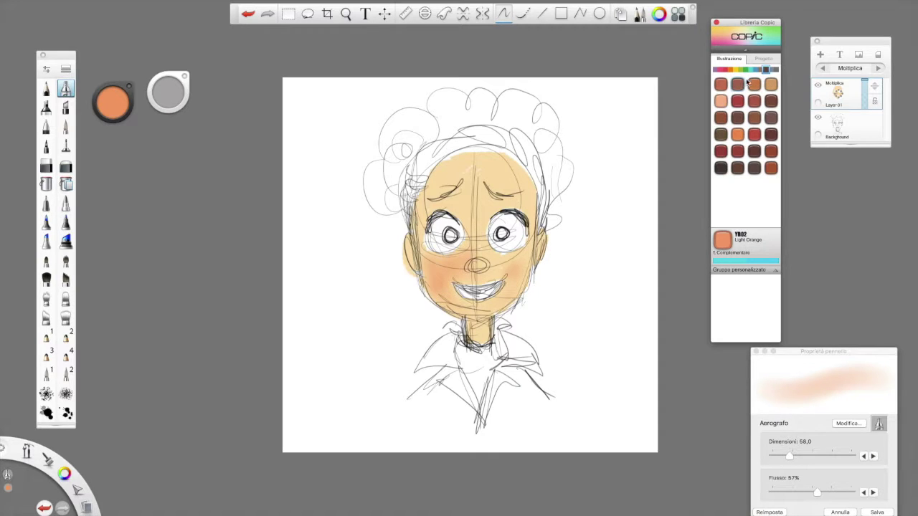
click(753, 84)
mouse_move(423, 251)
mouse_down()
mouse_move(424, 207)
mouse_move(436, 208)
mouse_move(438, 191)
mouse_move(426, 205)
mouse_move(439, 174)
mouse_move(451, 219)
mouse_move(466, 168)
mouse_move(457, 171)
mouse_move(464, 244)
mouse_up()
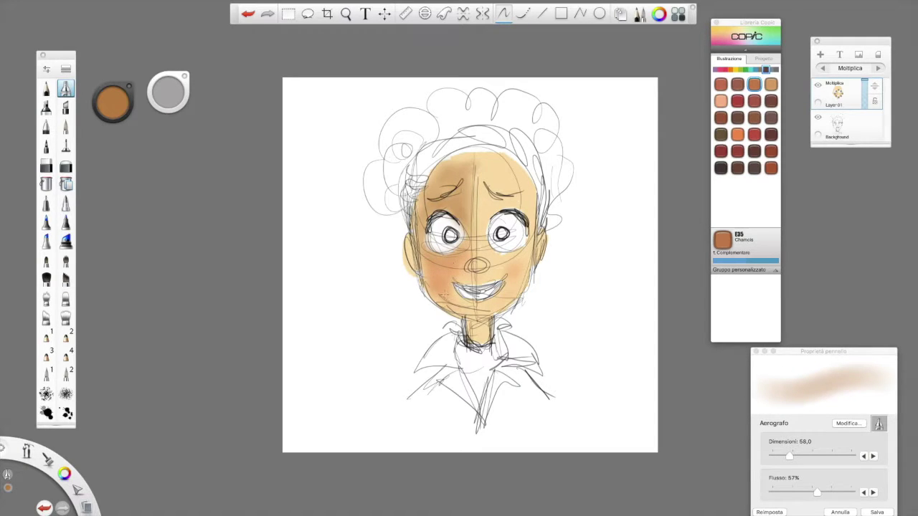
mouse_move(495, 206)
mouse_down()
mouse_move(485, 220)
mouse_move(500, 201)
mouse_move(476, 221)
mouse_up()
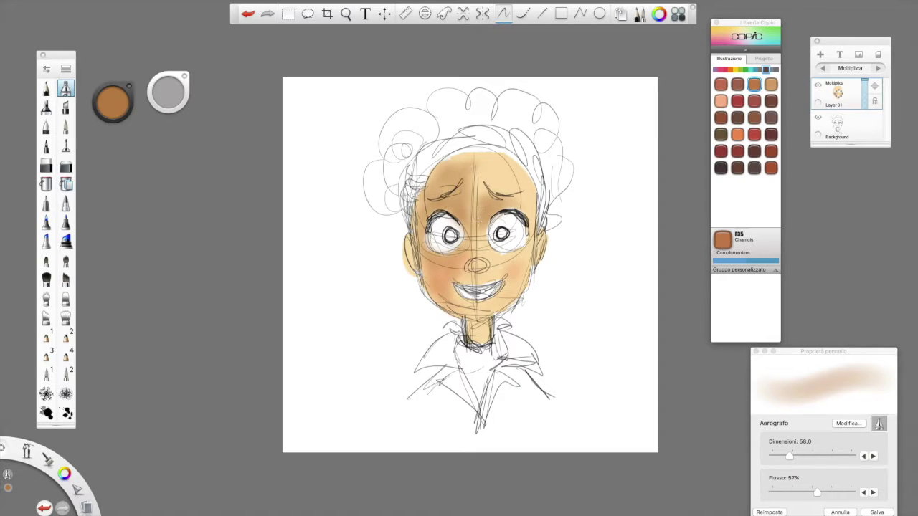
Sample light and dark skin tones from the face and blend the airbrushed shading over forehead, chin and neck
alt+click(478, 157)
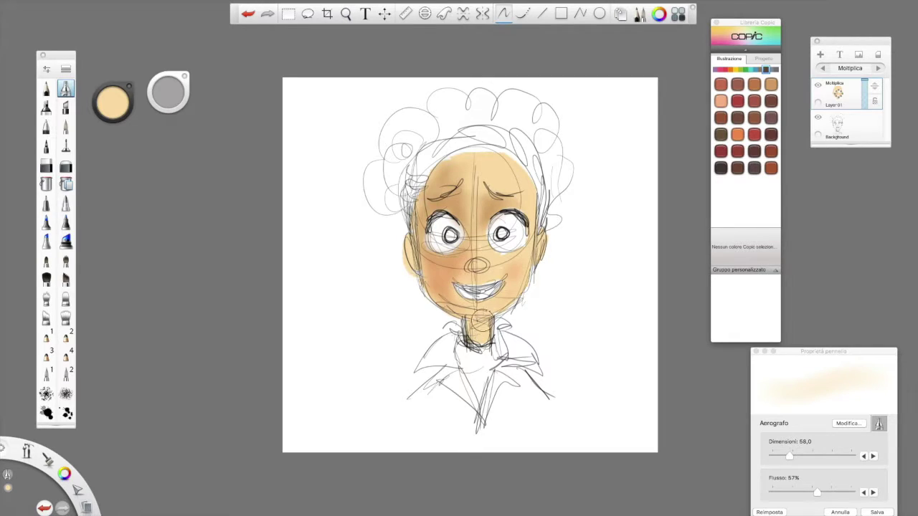
alt+click(437, 251)
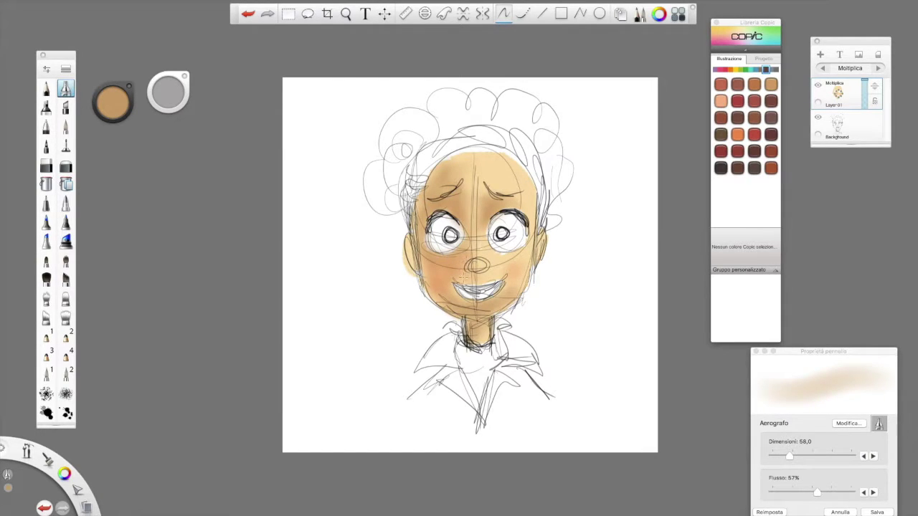
alt+click(483, 235)
Add a layer in Normale mode and airbrush the nose bridge with skin tones sampled from the face
click(820, 53)
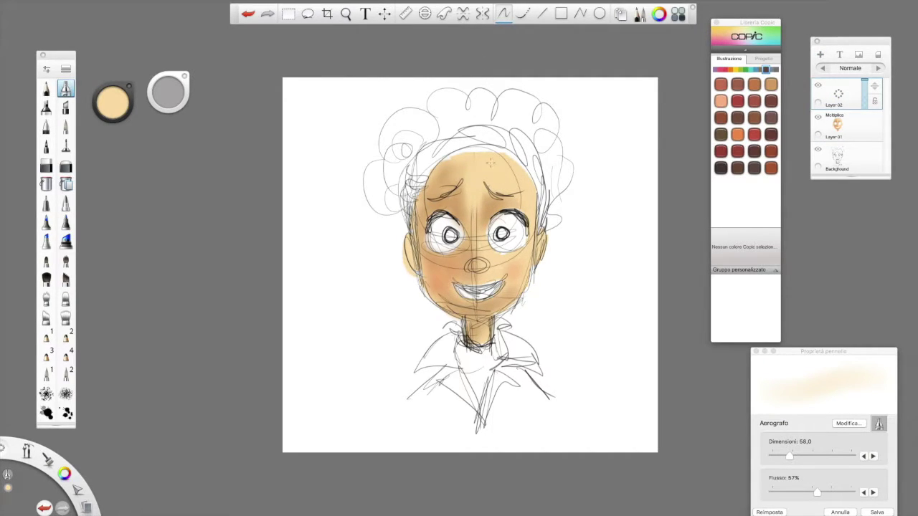
alt+click(485, 225)
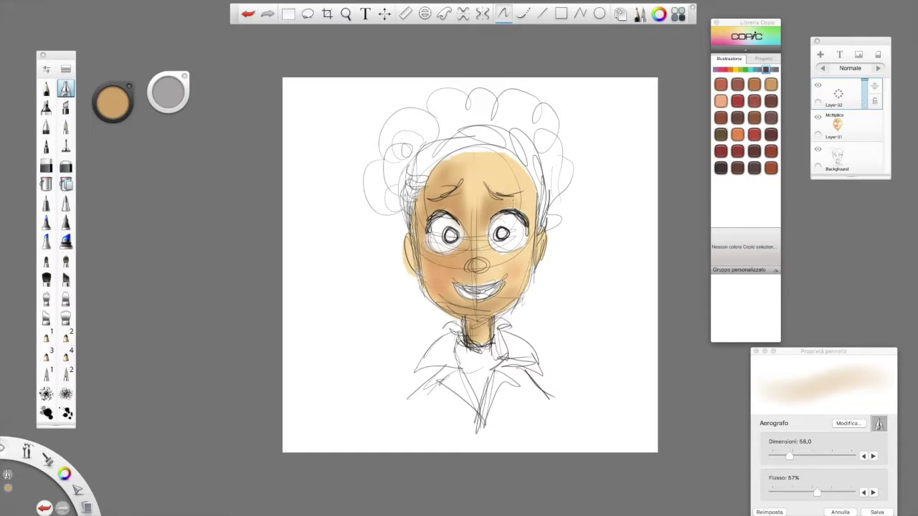
alt+click(480, 193)
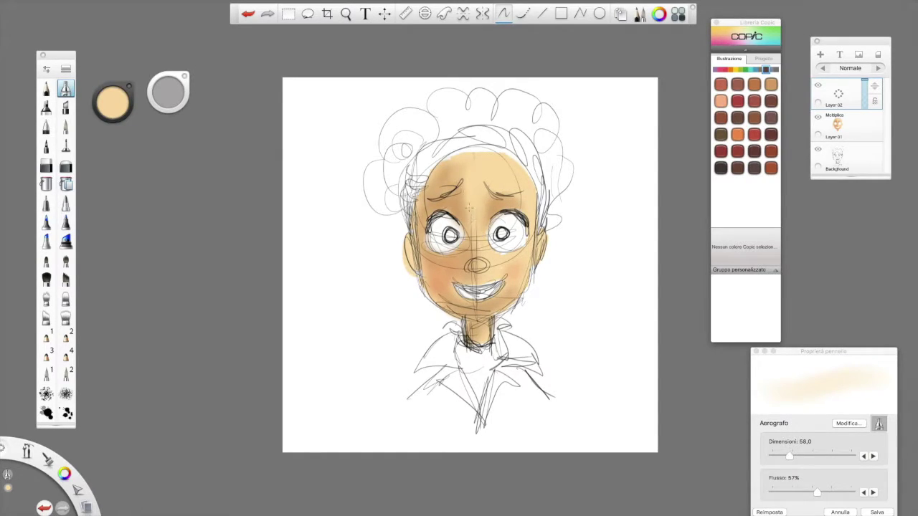
alt+click(469, 228)
alt+click(477, 197)
drag(478, 225, 481, 255)
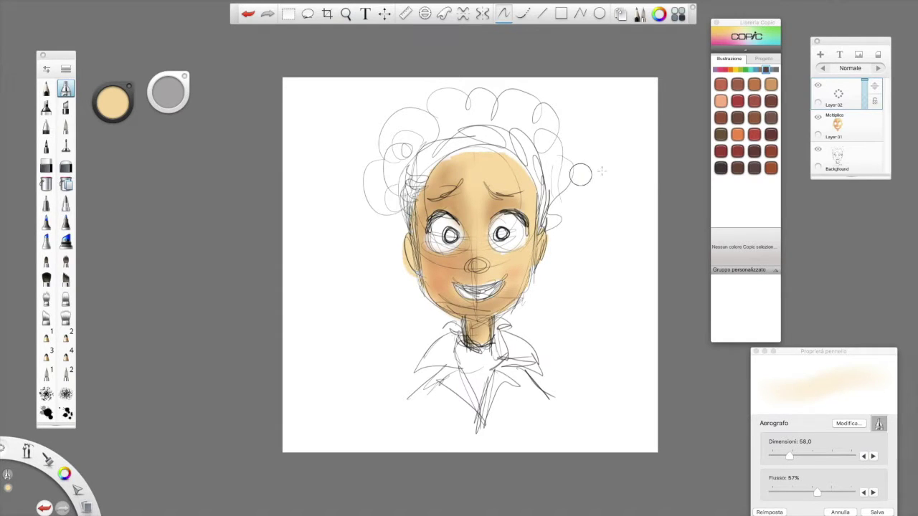
Lighten the skin colour and airbrush the nose bridge between the eyes, blending with light and dark tones sampled from the face
click(122, 104)
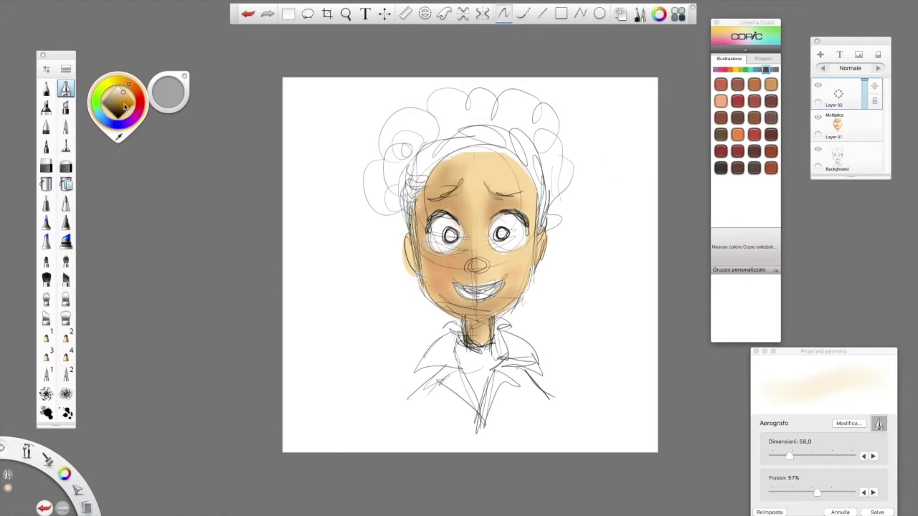
click(122, 84)
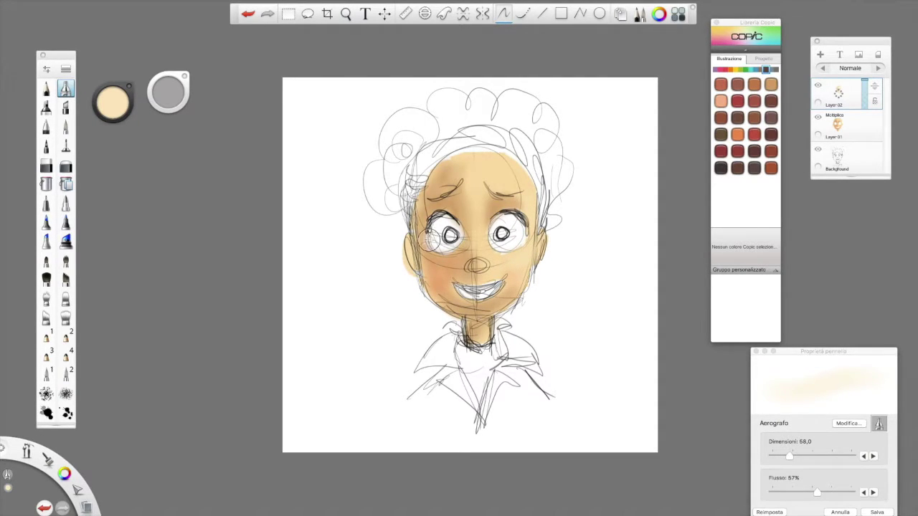
alt+click(459, 257)
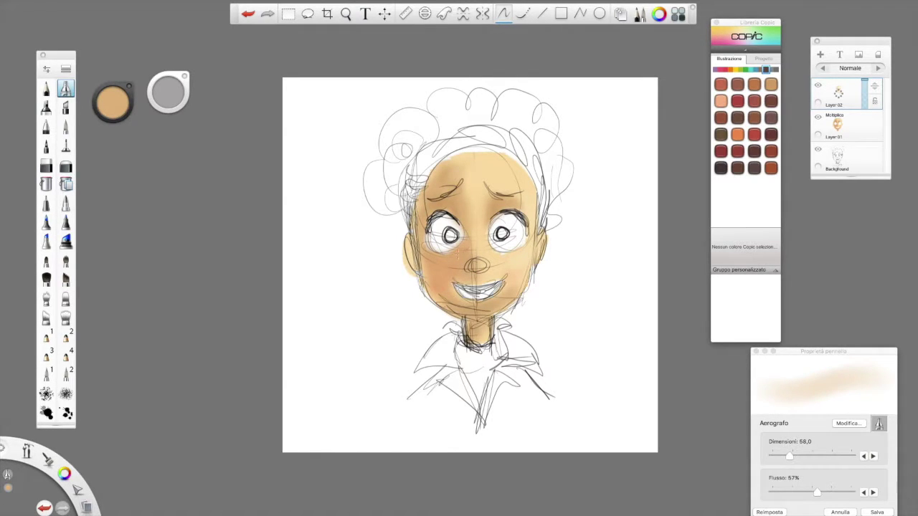
alt+click(453, 203)
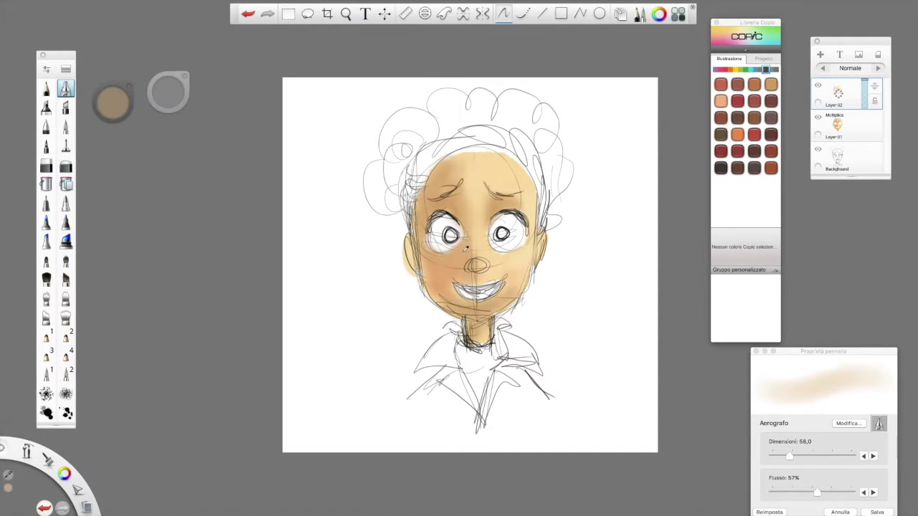
drag(474, 240, 473, 259)
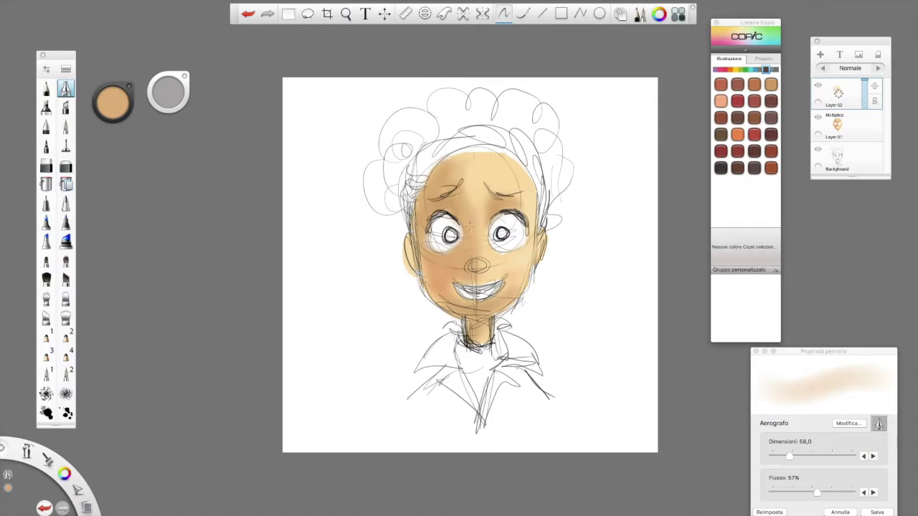
alt+click(468, 208)
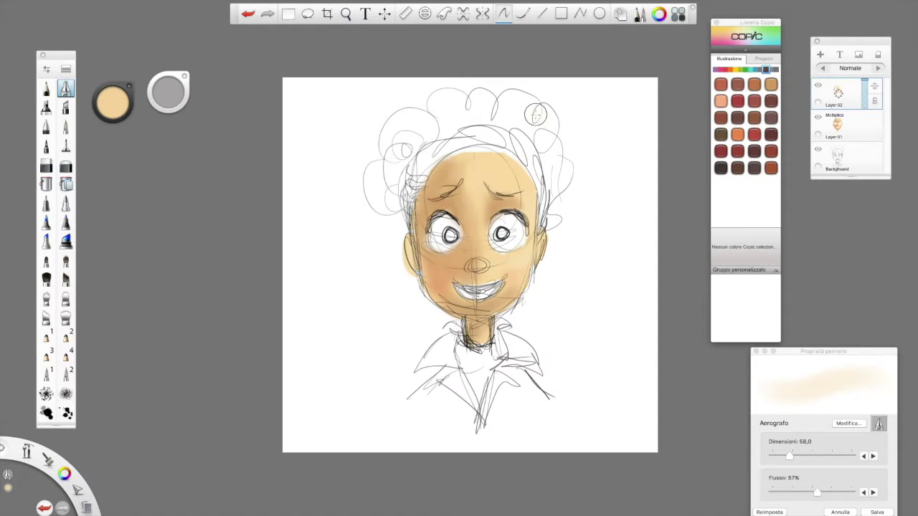
Paint both eyebrows with the Matita 1 pencil, trying Copic YR07 Cadmium Orange and switching to YR18 Sanguine
click(729, 70)
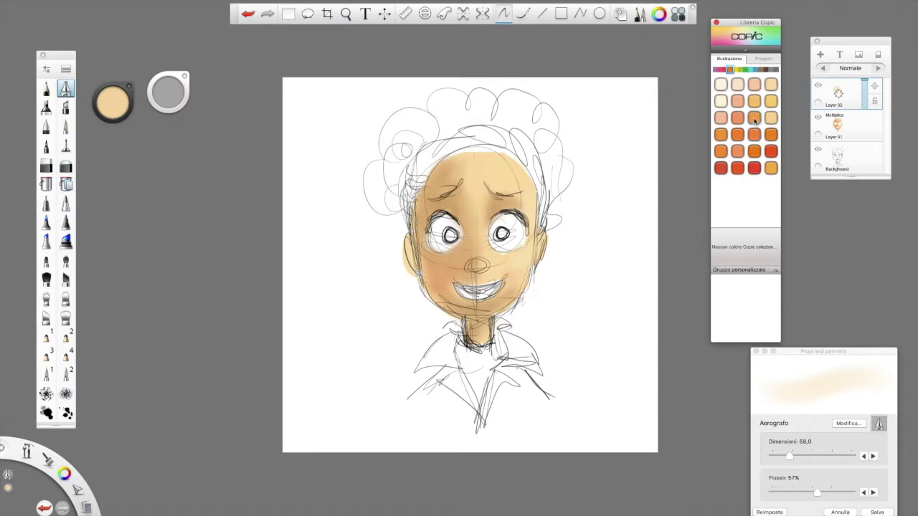
click(771, 151)
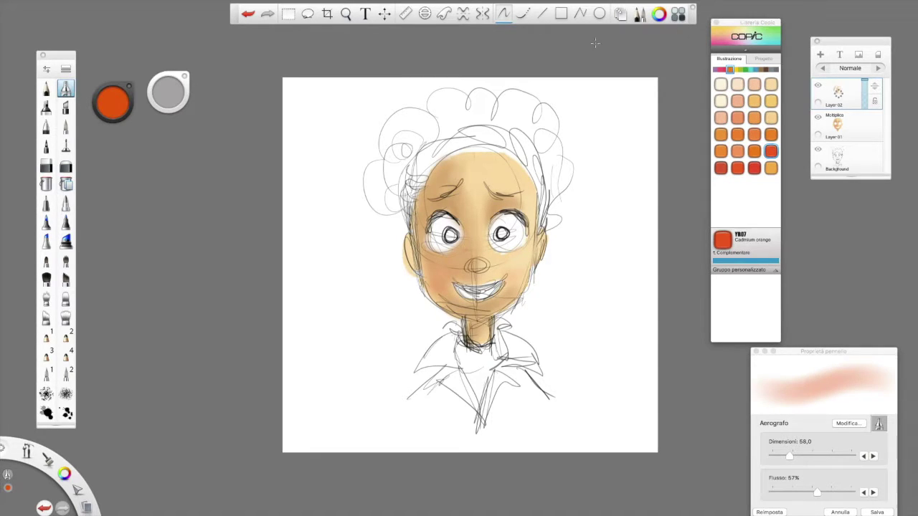
click(46, 337)
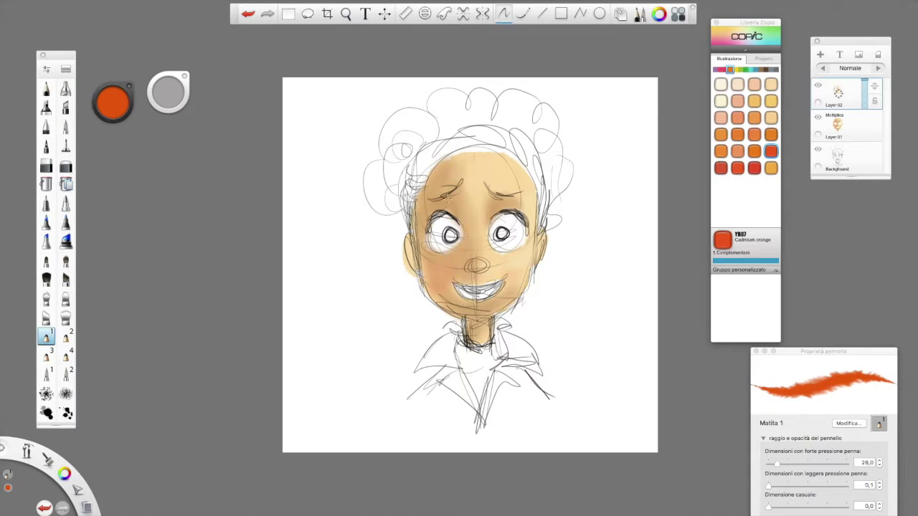
drag(444, 193, 461, 183)
click(720, 168)
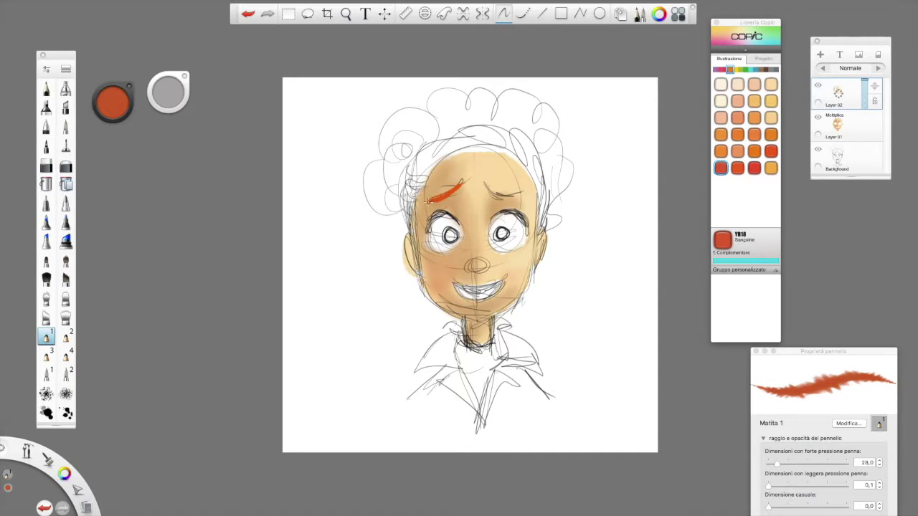
mouse_move(447, 196)
mouse_down()
mouse_move(468, 183)
mouse_move(521, 194)
mouse_up()
Fill the hairline band and both sideburns around the forehead with Matita 1 strokes in Copic YR18 Sanguine
mouse_move(419, 166)
mouse_down()
mouse_move(406, 178)
mouse_move(413, 234)
mouse_move(411, 200)
mouse_move(428, 169)
mouse_up()
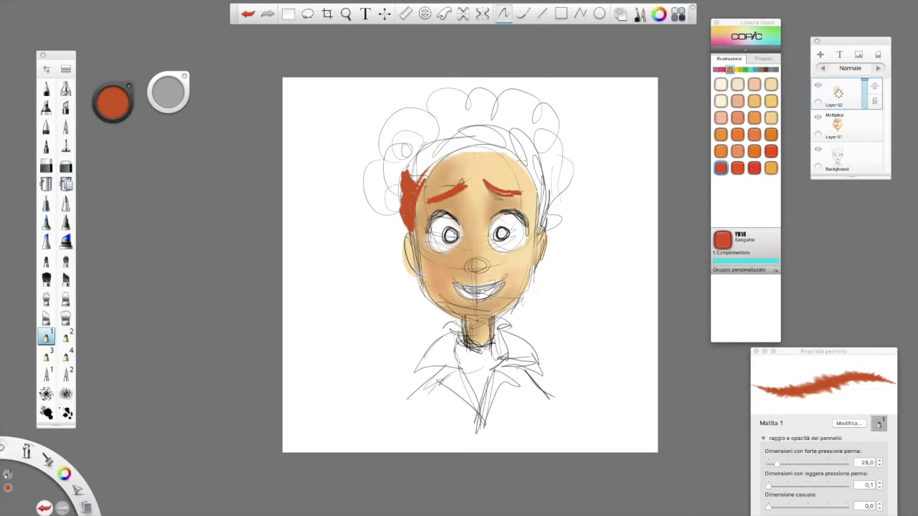
mouse_move(542, 190)
mouse_down()
mouse_move(543, 232)
mouse_move(539, 172)
mouse_up()
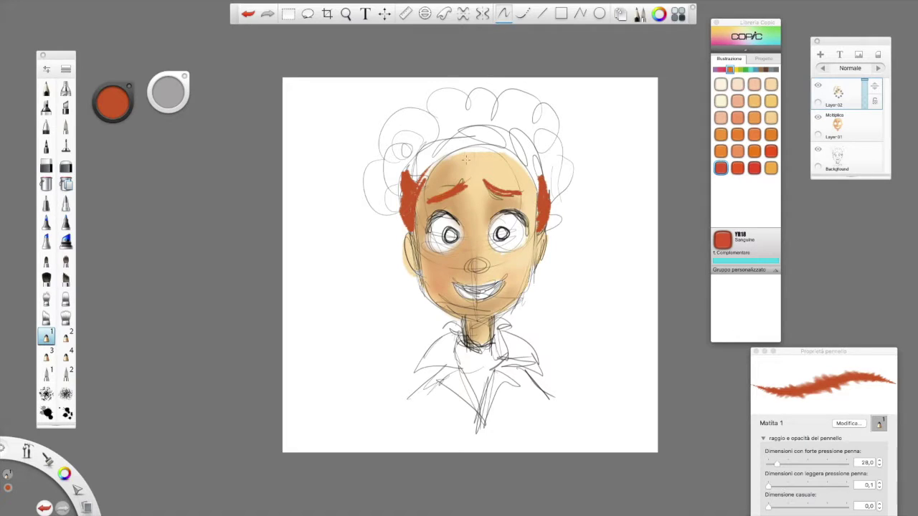
mouse_move(468, 163)
mouse_down()
mouse_move(456, 138)
mouse_move(413, 178)
mouse_move(416, 163)
mouse_move(485, 136)
mouse_move(473, 153)
mouse_move(492, 134)
mouse_move(528, 154)
mouse_move(538, 185)
mouse_up()
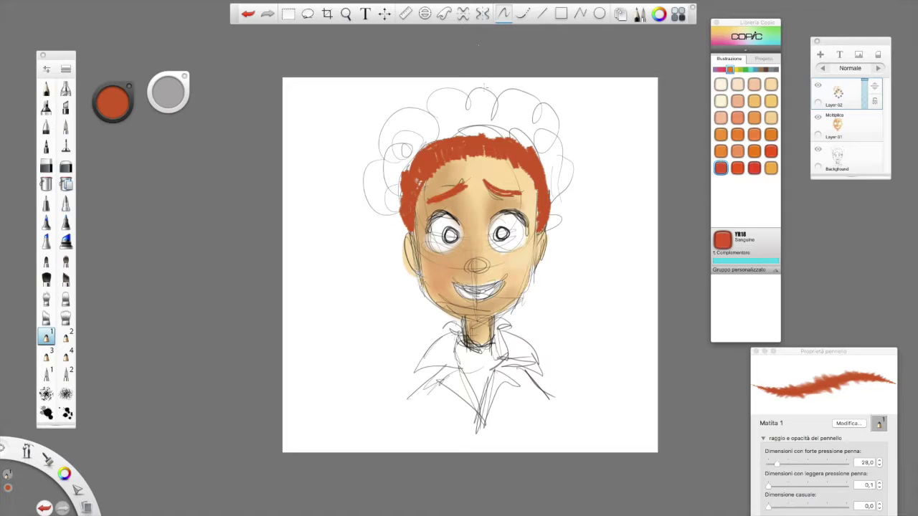
drag(535, 185, 539, 222)
drag(420, 206, 424, 181)
drag(410, 222, 416, 250)
drag(541, 224, 537, 252)
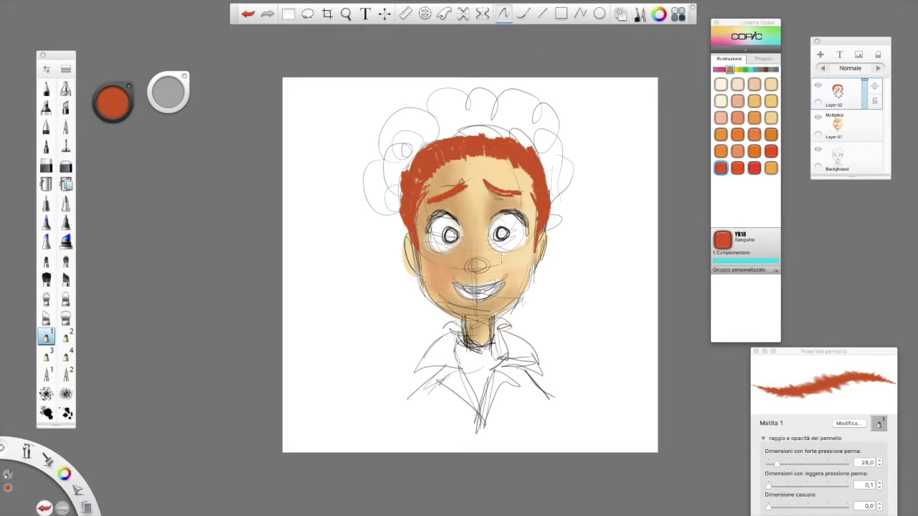
Sample black from the sketch lines and fill in both pupils as solid discs
scroll(502, 260, up, 3)
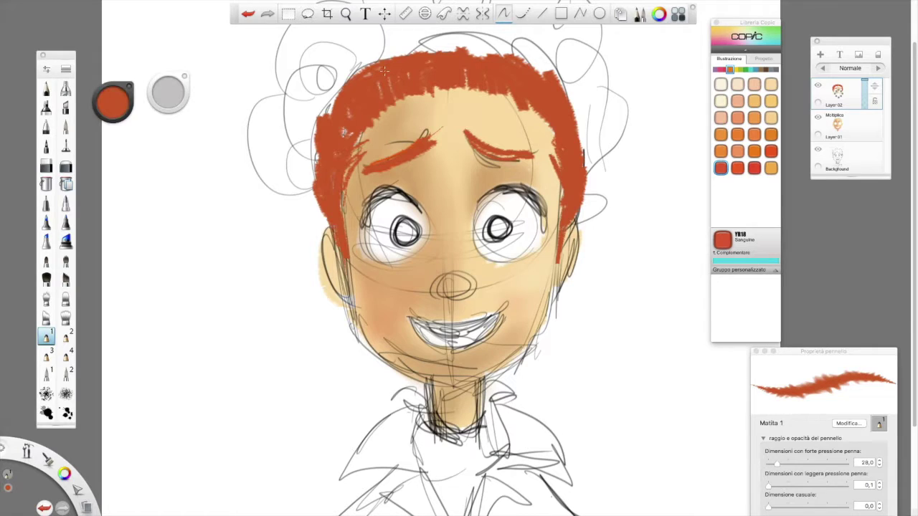
click(411, 197)
mouse_move(403, 227)
mouse_down()
mouse_move(411, 237)
mouse_move(396, 232)
mouse_move(405, 242)
mouse_move(415, 236)
mouse_up()
mouse_move(499, 228)
mouse_down()
mouse_move(495, 243)
mouse_move(496, 222)
mouse_up()
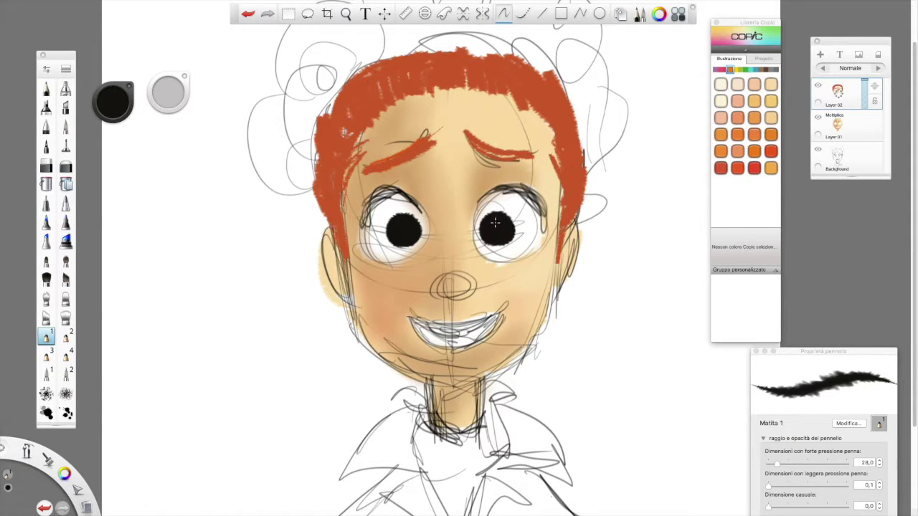
Draw thick black upper eyelids and thinner black outlines around the lower and inner edges of both eyes
mouse_move(367, 215)
mouse_down()
mouse_move(389, 192)
mouse_move(367, 208)
mouse_move(369, 194)
mouse_move(365, 215)
mouse_move(386, 196)
mouse_move(365, 215)
mouse_move(377, 194)
mouse_move(369, 195)
mouse_move(400, 190)
mouse_move(422, 216)
mouse_up()
mouse_move(479, 200)
mouse_down()
mouse_move(516, 186)
mouse_move(539, 188)
mouse_move(545, 214)
mouse_up()
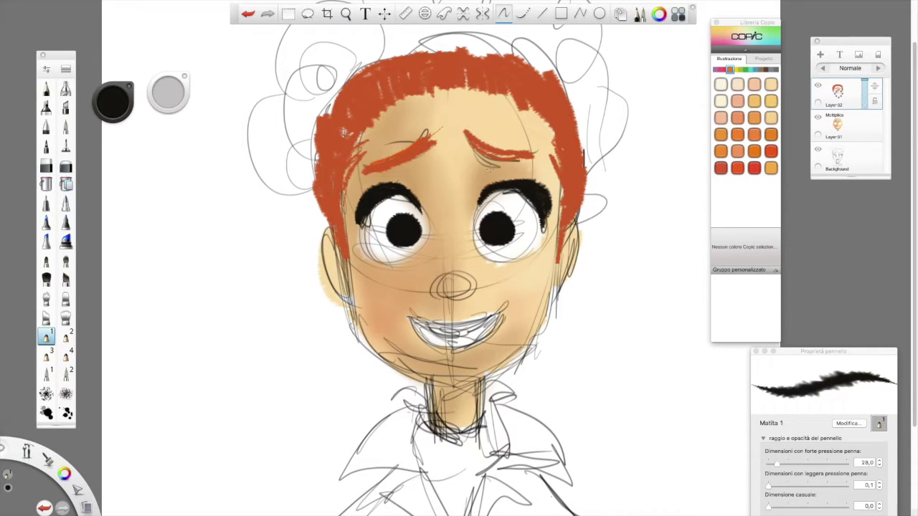
mouse_move(366, 231)
mouse_down()
mouse_move(369, 249)
mouse_move(416, 259)
mouse_up()
mouse_move(491, 256)
mouse_down()
mouse_move(520, 259)
mouse_move(529, 217)
mouse_up()
drag(476, 204, 473, 248)
drag(424, 207, 427, 251)
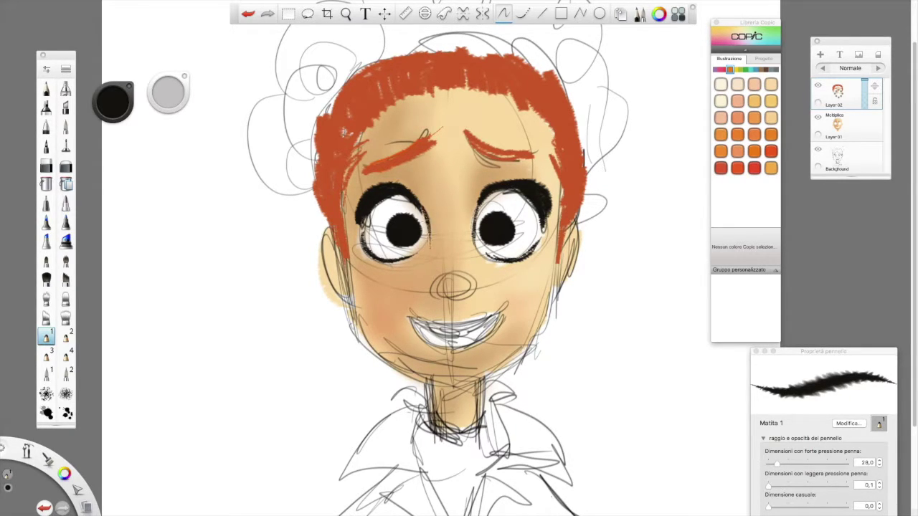
Sample white from the eye and paint the whites of both eyes over the sketch lines
alt+click(381, 217)
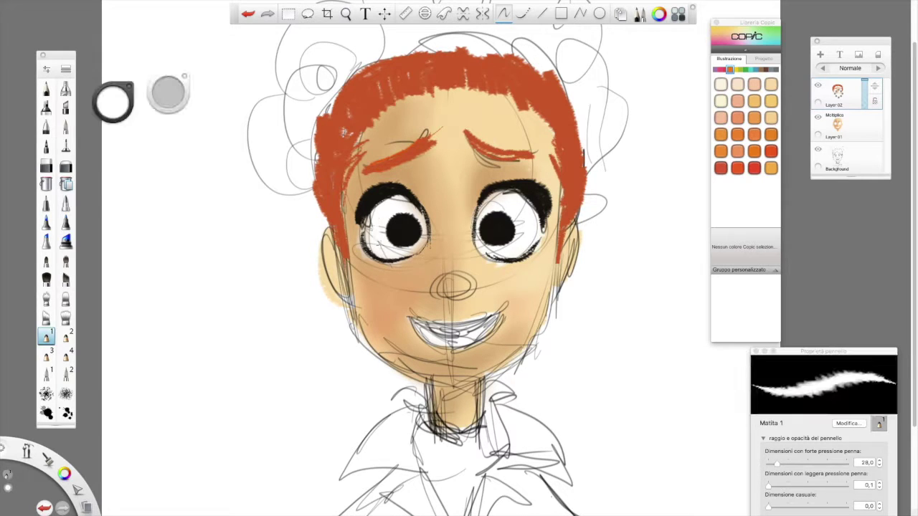
mouse_move(379, 246)
mouse_down()
mouse_move(422, 241)
mouse_move(371, 222)
mouse_move(376, 248)
mouse_move(378, 215)
mouse_move(400, 199)
mouse_move(391, 251)
mouse_move(421, 244)
mouse_move(397, 254)
mouse_up()
drag(480, 209, 505, 196)
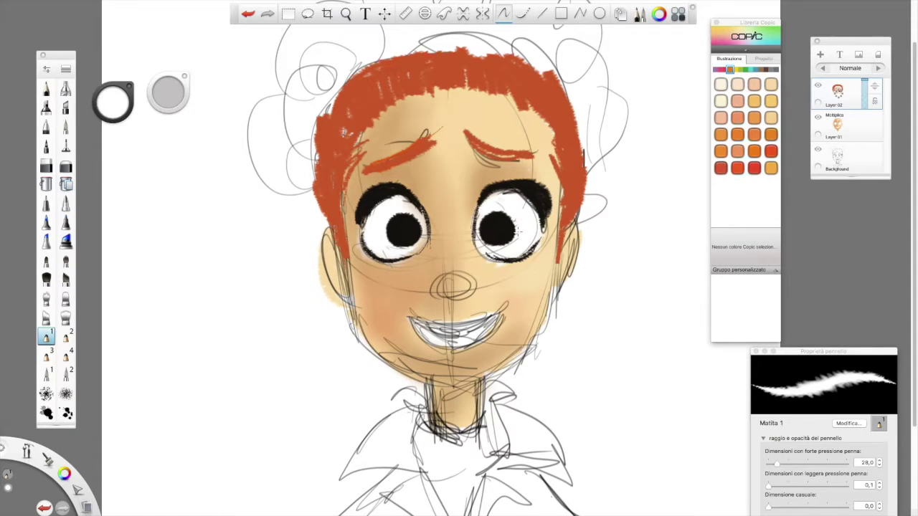
Fill the inside of the mouth with sampled black and paint the teeth with sampled white
alt+click(406, 226)
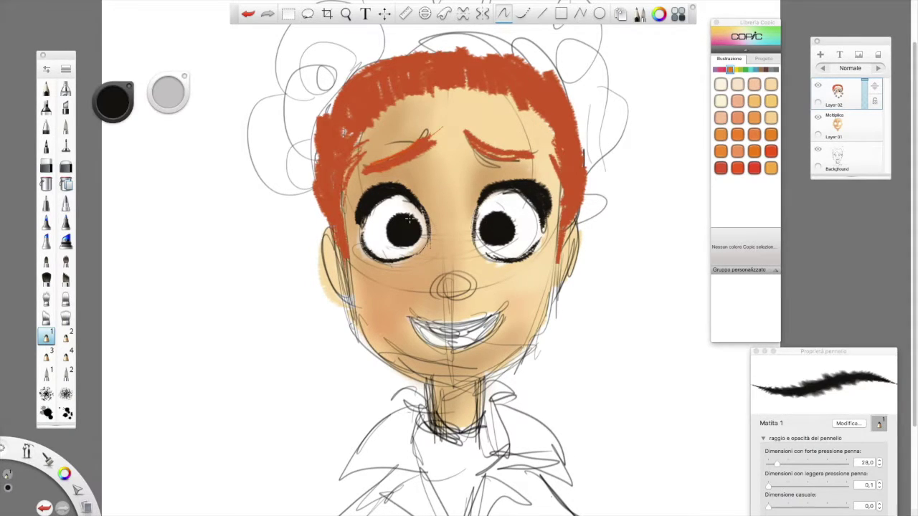
mouse_move(436, 313)
mouse_down()
mouse_move(418, 330)
mouse_move(413, 320)
mouse_move(432, 334)
mouse_move(472, 332)
mouse_move(439, 336)
mouse_move(485, 322)
mouse_move(487, 331)
mouse_move(495, 320)
mouse_up()
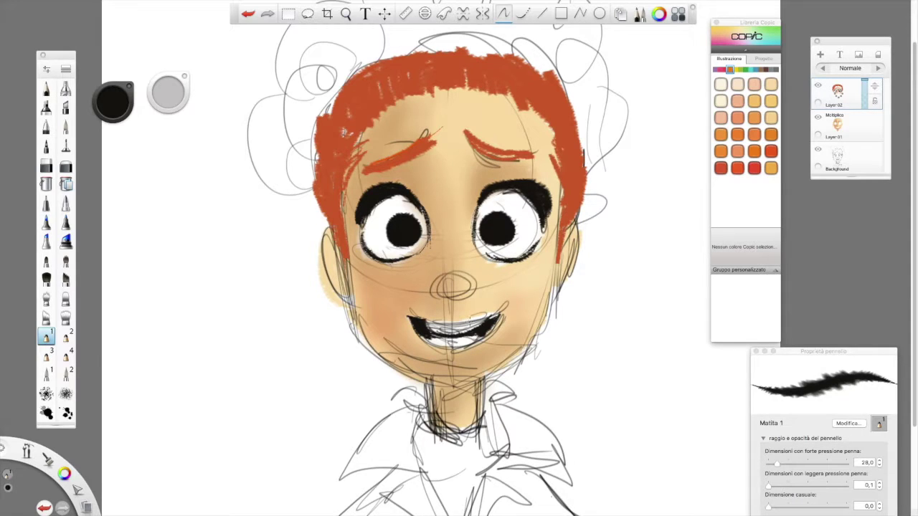
alt+click(525, 240)
drag(421, 321, 479, 336)
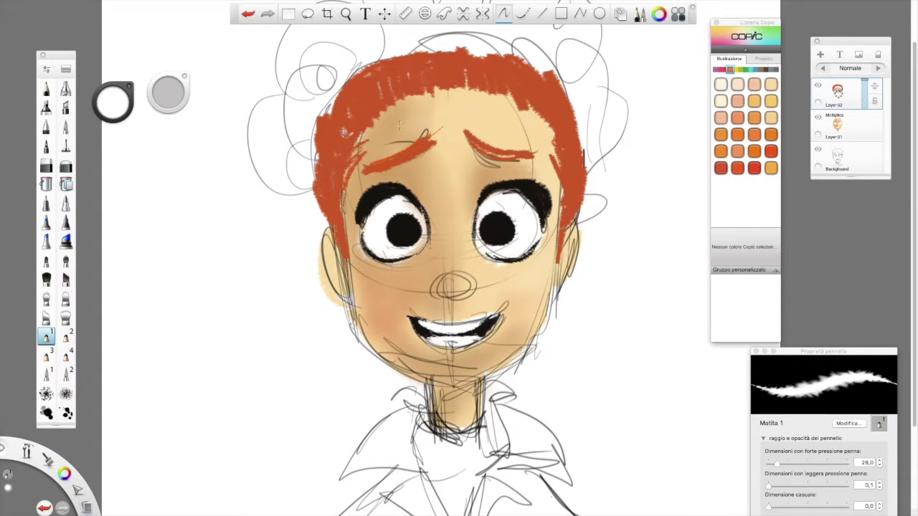
Draw both lips in Copic YR02 Light Orange and the nostrils in YR18 Sanguine after trying YR09 Chinese Orange
click(737, 117)
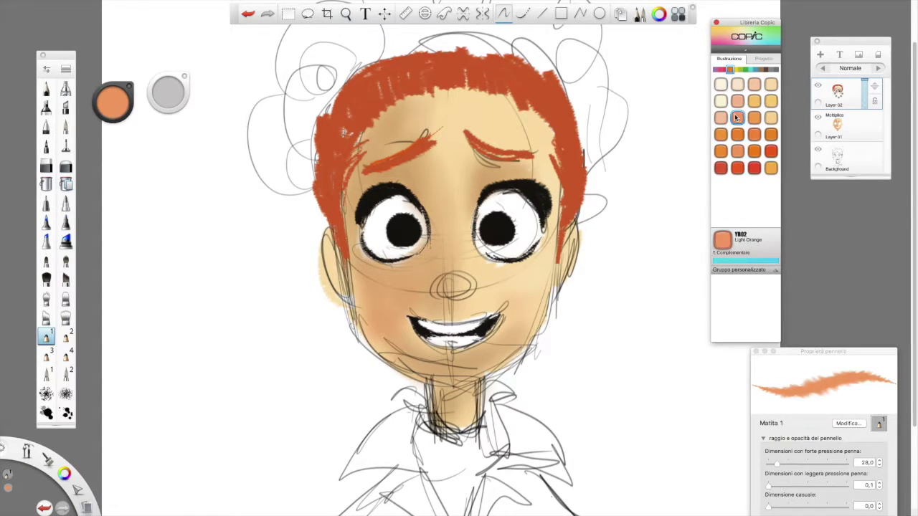
mouse_move(419, 337)
mouse_down()
mouse_move(441, 348)
mouse_move(482, 342)
mouse_up()
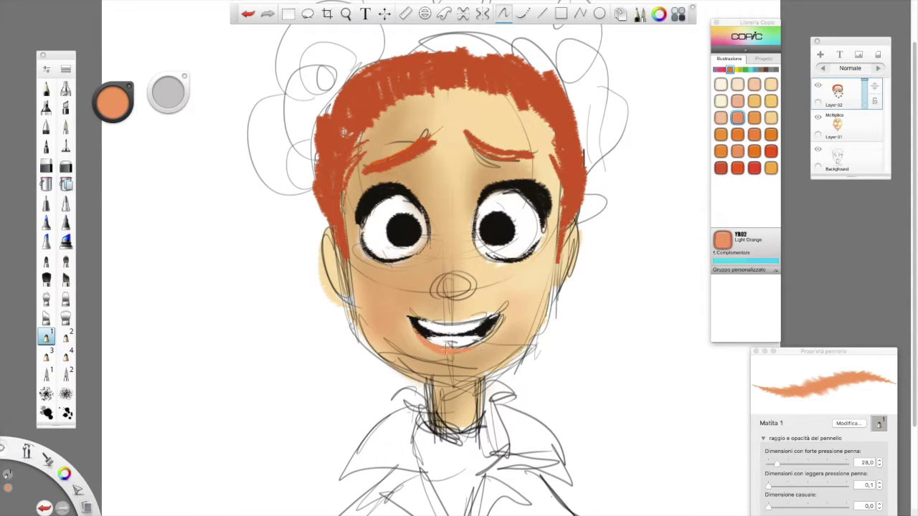
mouse_move(416, 318)
mouse_down()
mouse_move(465, 322)
mouse_move(490, 313)
mouse_up()
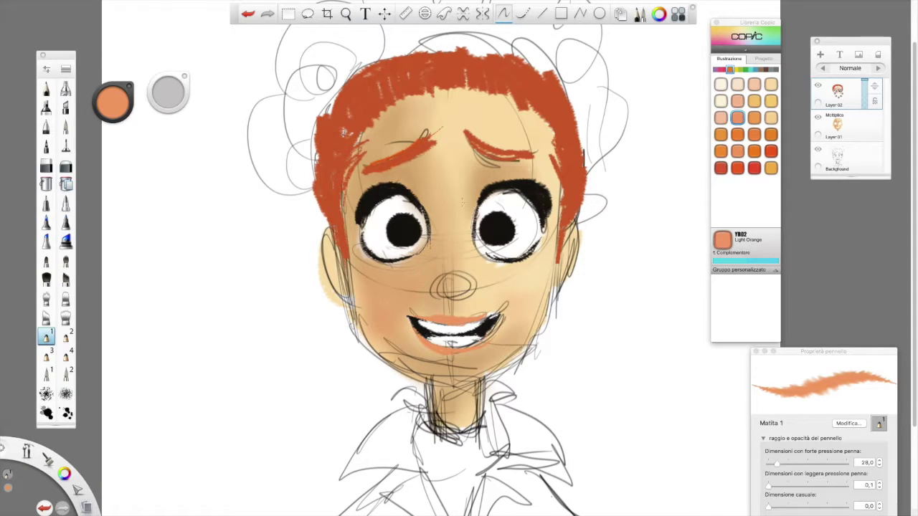
click(753, 167)
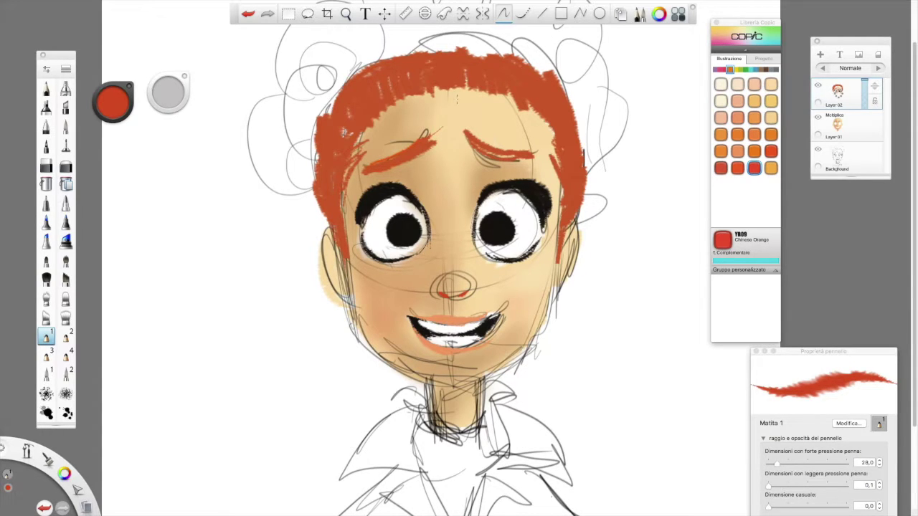
click(721, 167)
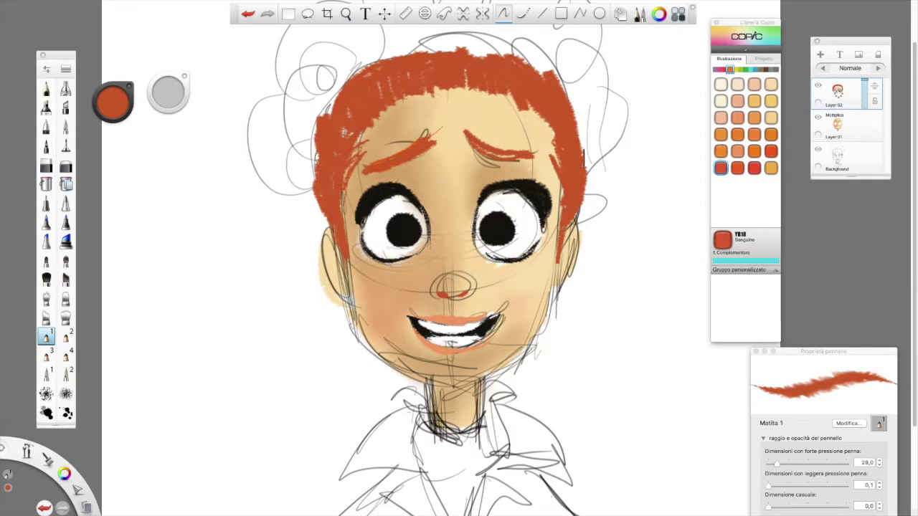
Set the Aerografo size to 21,1 and shade the nose over its sketch lines with skin tones sampled around it
click(65, 89)
alt+click(425, 260)
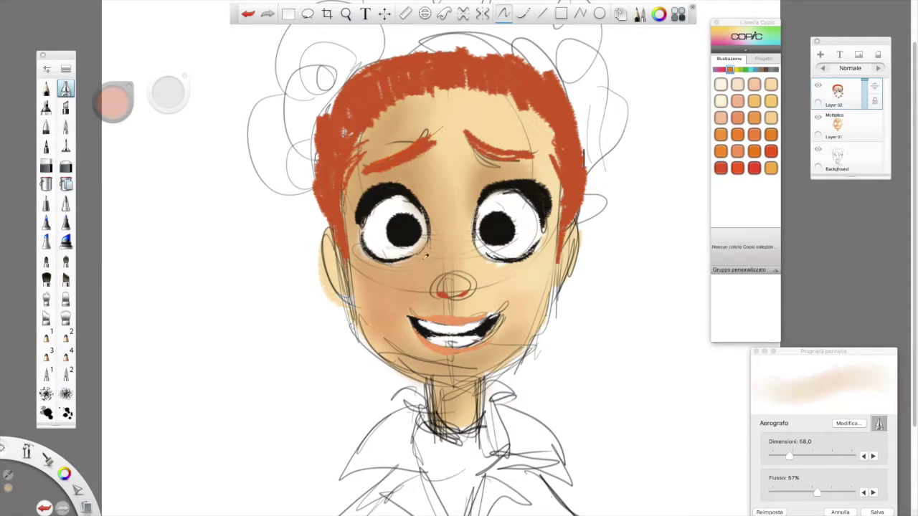
drag(789, 456, 778, 456)
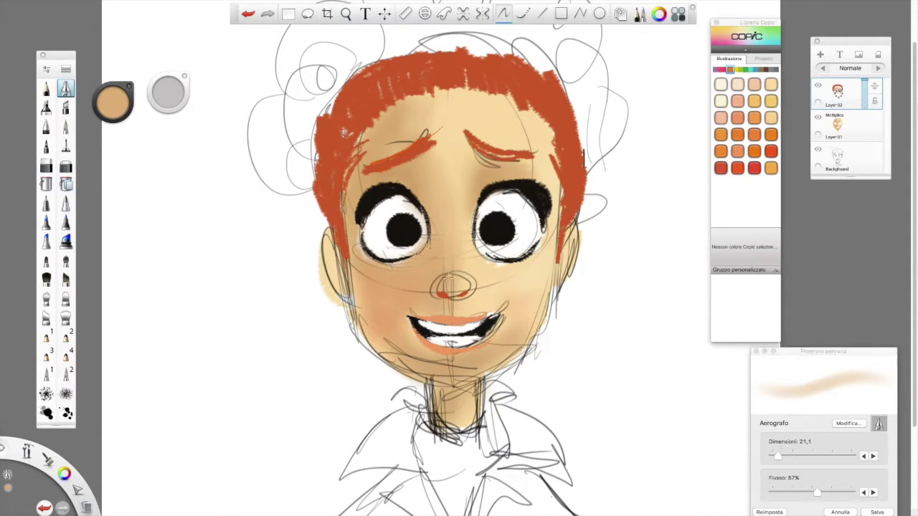
mouse_move(443, 280)
mouse_down()
mouse_move(435, 287)
mouse_move(449, 293)
mouse_move(442, 275)
mouse_move(437, 286)
mouse_move(464, 290)
mouse_move(456, 267)
mouse_up()
alt+click(474, 260)
alt+click(433, 295)
alt+click(470, 264)
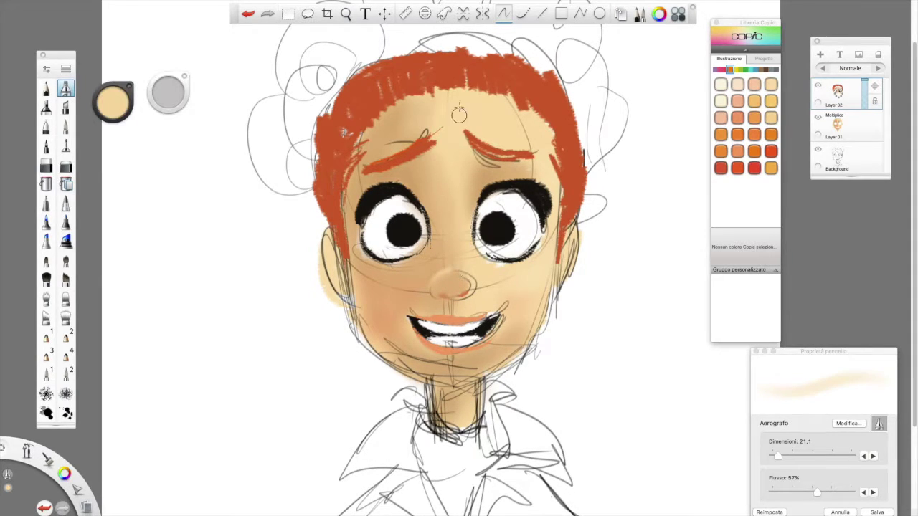
Pick a lighter cream tint of the skin colour and airbrush a highlight on the tip of the nose
click(121, 96)
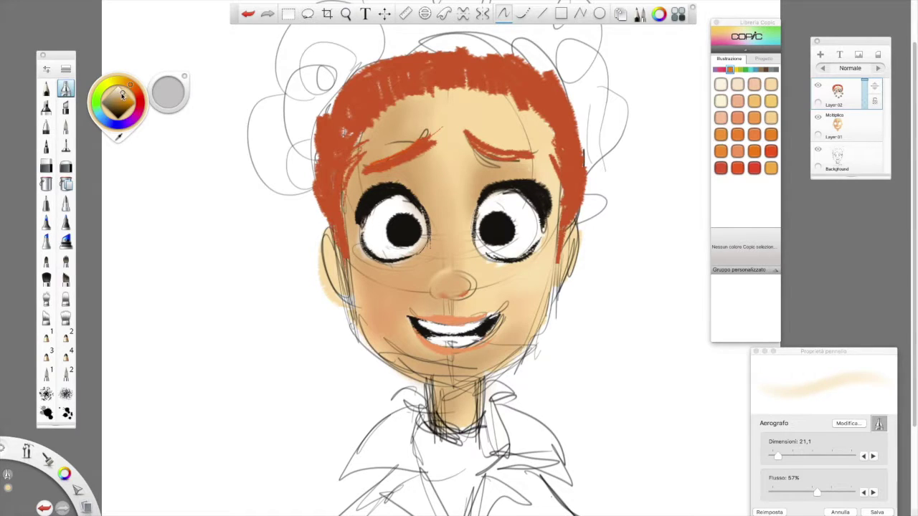
click(122, 91)
drag(459, 277, 471, 290)
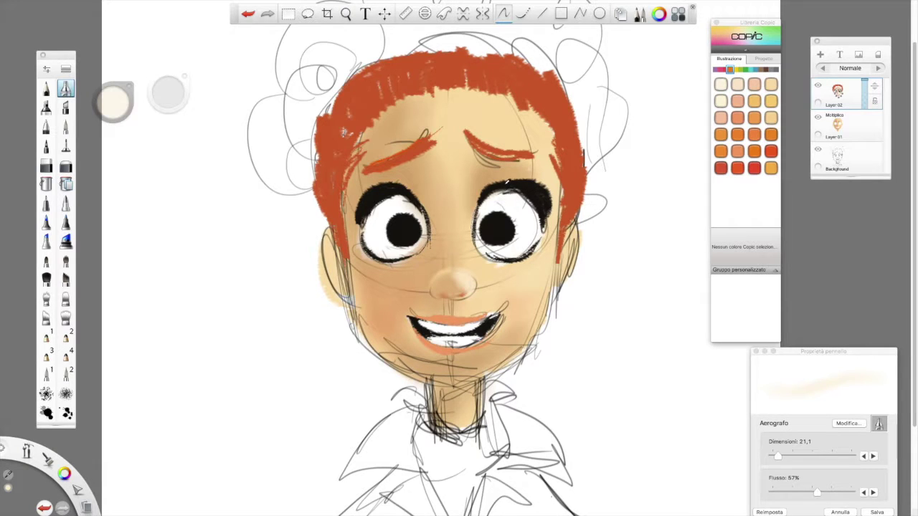
Sample black from the right-hand eyelid and airbrush its upper and outer edges softer
alt+click(504, 181)
drag(492, 185, 515, 185)
mouse_move(543, 201)
mouse_down()
mouse_move(522, 188)
mouse_move(491, 196)
mouse_move(514, 188)
mouse_move(540, 199)
mouse_up()
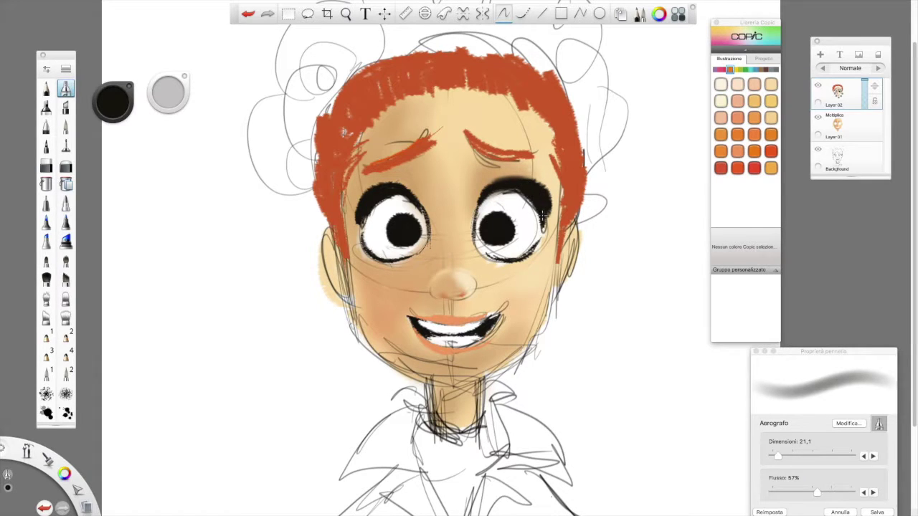
Set the Aerografo size to 39,7, airbrush soft black shadows under both upper eyelids and undo the last stroke
drag(778, 457, 784, 460)
mouse_move(502, 193)
mouse_down()
mouse_move(490, 203)
mouse_move(533, 218)
mouse_move(532, 238)
mouse_move(529, 215)
mouse_up()
alt+click(506, 207)
alt+click(376, 195)
mouse_move(371, 198)
mouse_down()
mouse_move(361, 228)
mouse_move(387, 204)
mouse_move(370, 211)
mouse_move(401, 199)
mouse_move(374, 204)
mouse_move(375, 216)
mouse_move(406, 208)
mouse_up()
alt+click(374, 242)
key(ctrl+z)
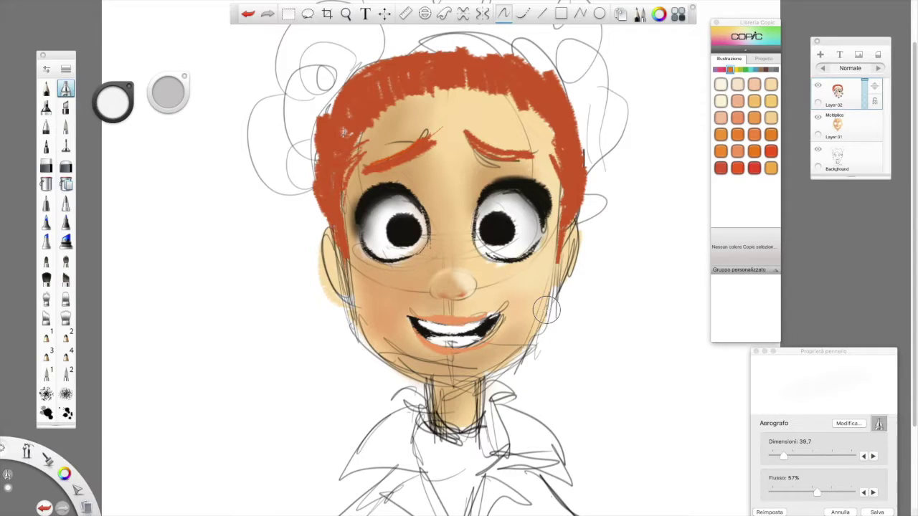
Airbrush soft shading around the edges of both eyeballs with dark and white tones sampled from the eyes
alt+click(369, 202)
mouse_move(367, 208)
mouse_down()
mouse_move(385, 248)
mouse_move(362, 233)
mouse_move(381, 216)
mouse_move(394, 246)
mouse_up()
alt+click(383, 217)
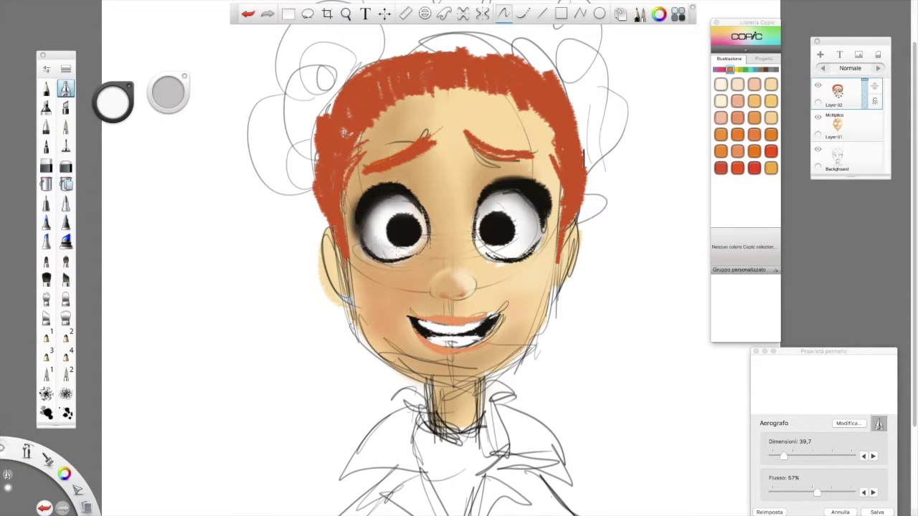
alt+click(525, 211)
drag(539, 195, 526, 219)
alt+click(526, 219)
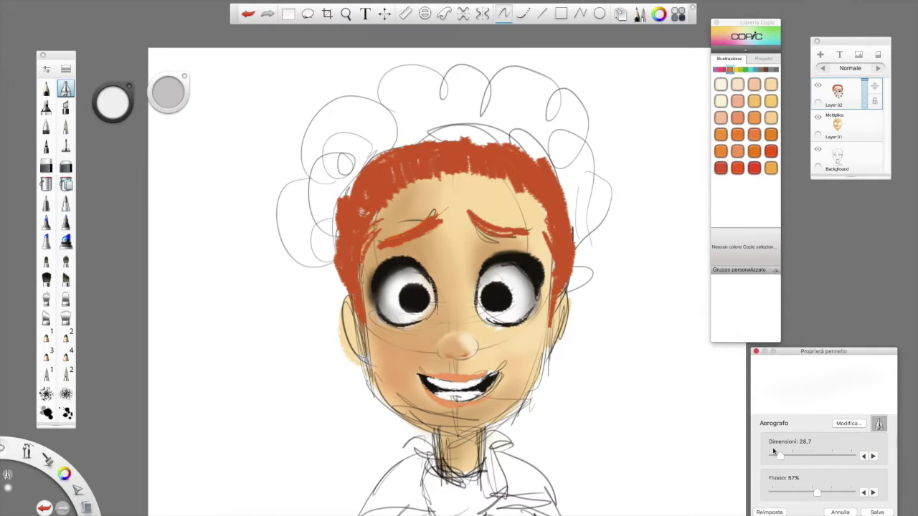
Pick the Copic colour G16 Malachite, set the Aerografo size to 16,8 and airbrush green irises in both eyes
click(744, 69)
click(744, 68)
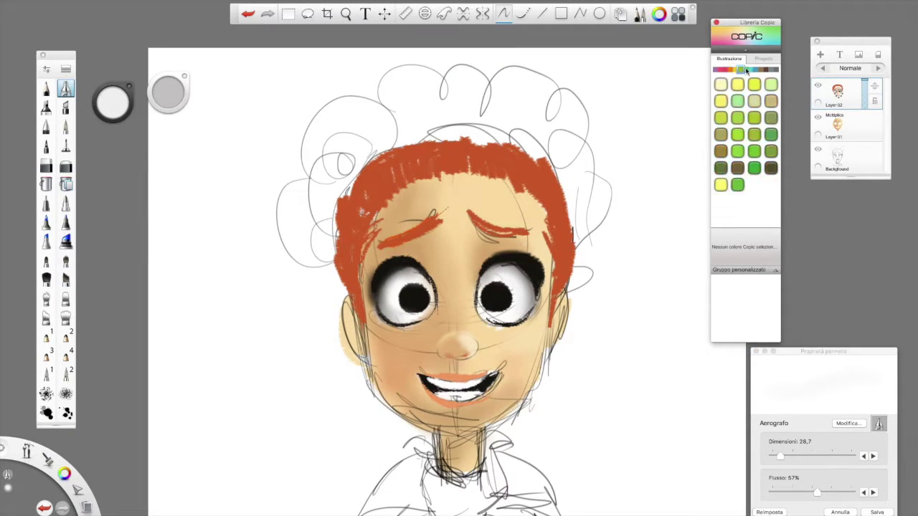
click(744, 69)
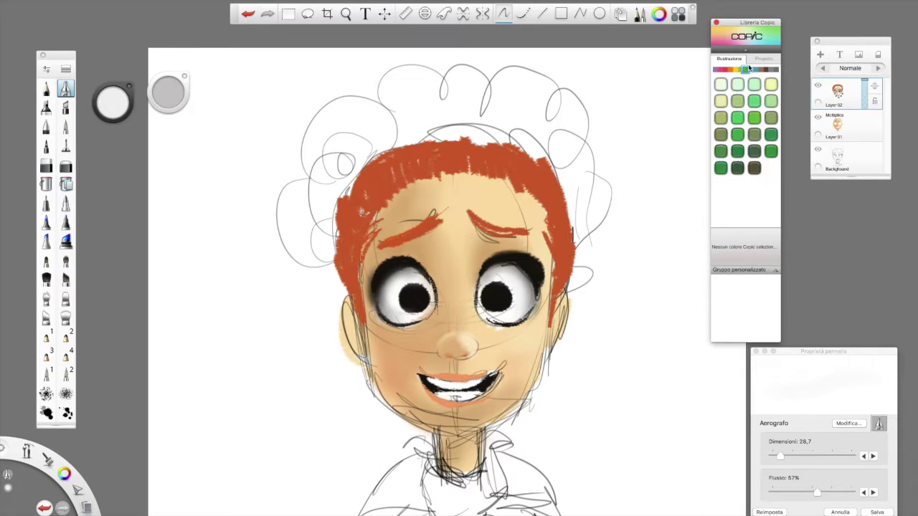
click(770, 134)
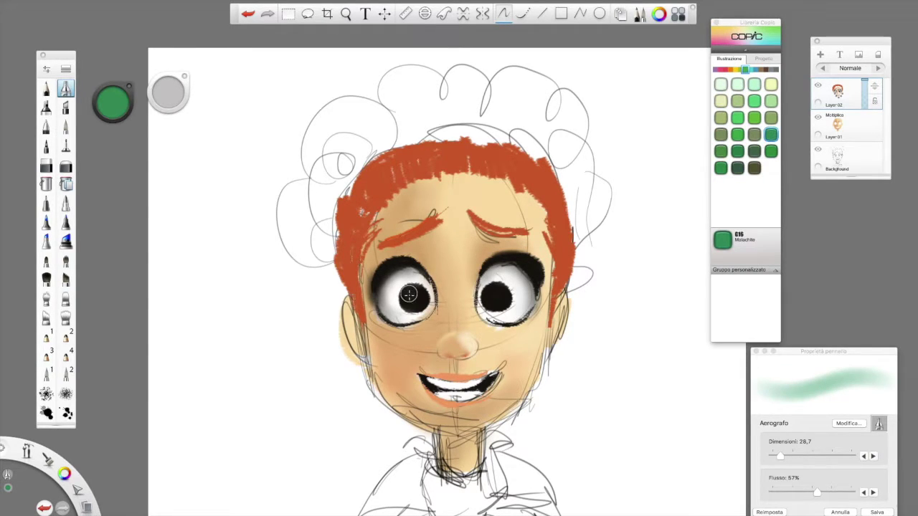
drag(781, 456, 777, 459)
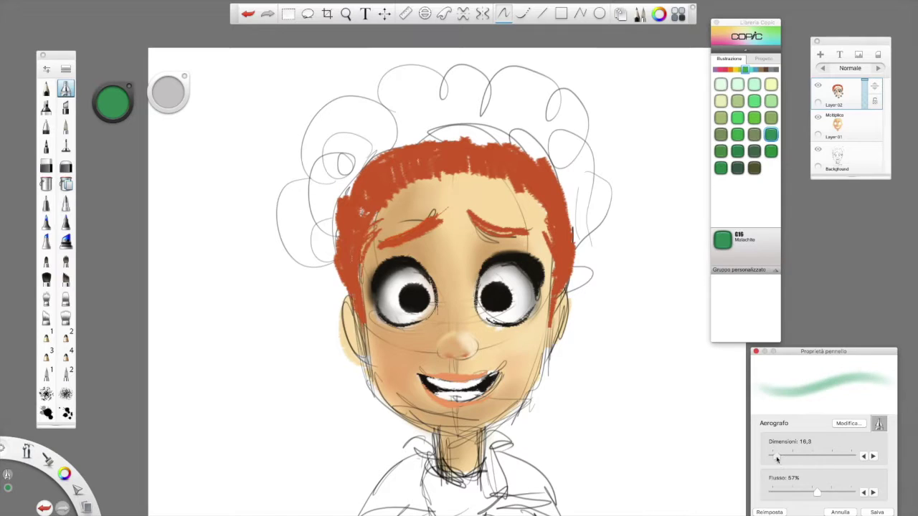
mouse_move(415, 306)
mouse_down()
mouse_move(409, 300)
mouse_move(423, 304)
mouse_move(420, 291)
mouse_move(422, 300)
mouse_up()
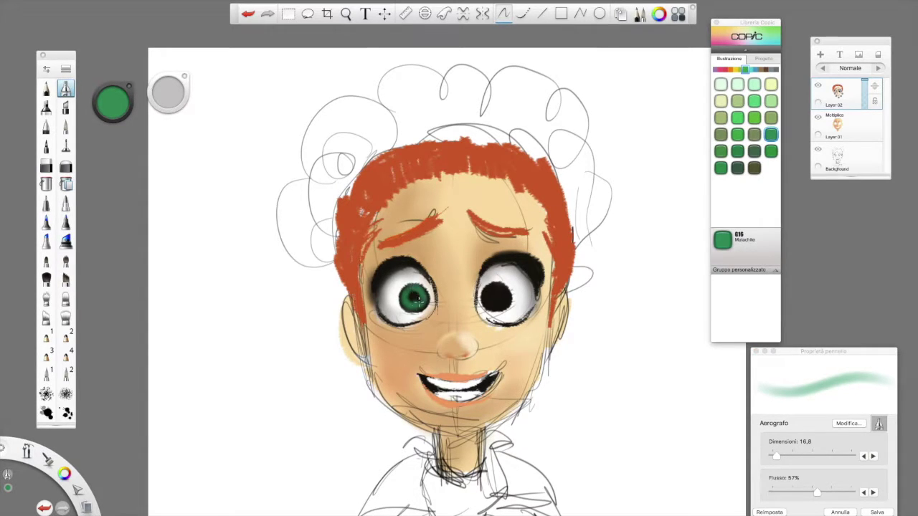
mouse_move(491, 293)
mouse_down()
mouse_move(501, 301)
mouse_move(491, 299)
mouse_up()
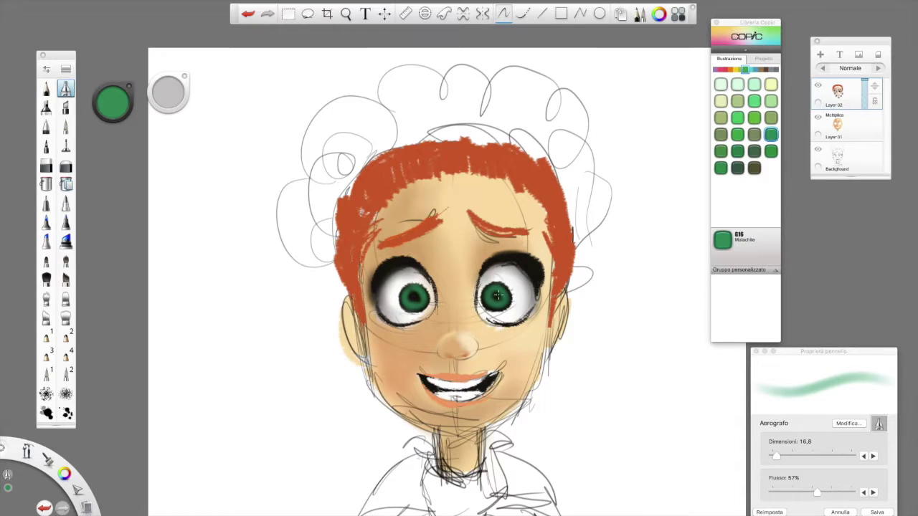
Darken both pupils with sampled black and add small white highlights to the eyes with the Matita
alt+click(414, 297)
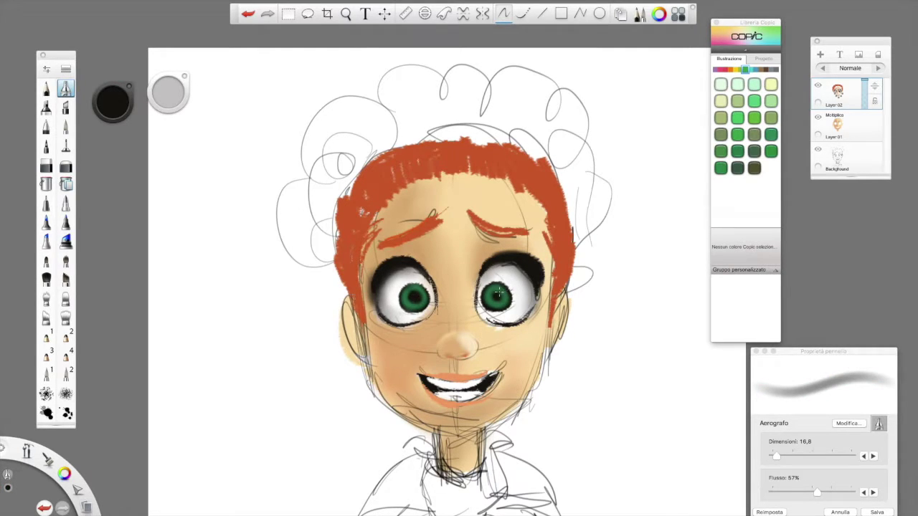
drag(495, 296, 496, 296)
click(45, 87)
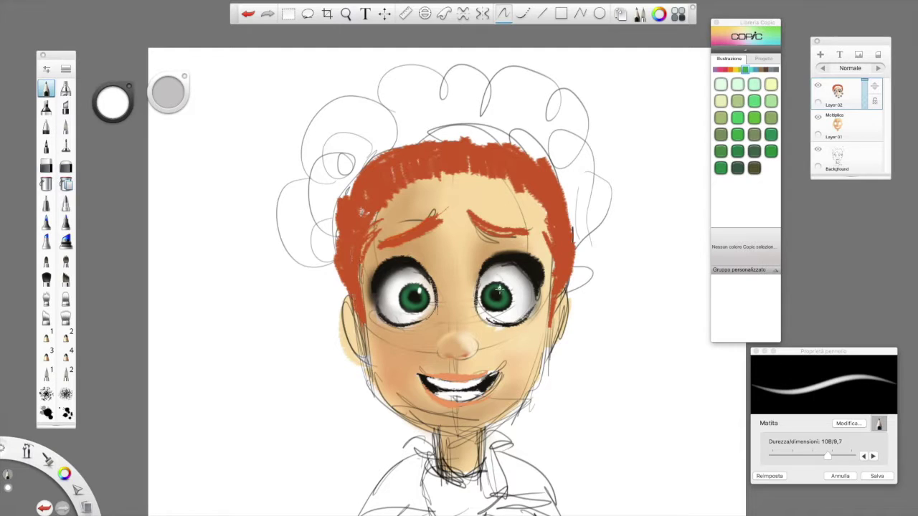
scroll(572, 280, down, 5)
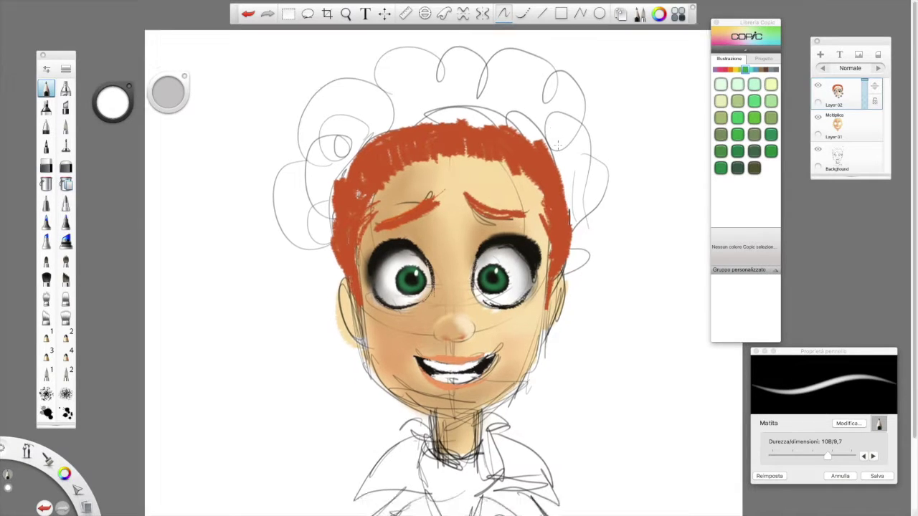
scroll(557, 229, up, 2)
scroll(556, 228, up, 5)
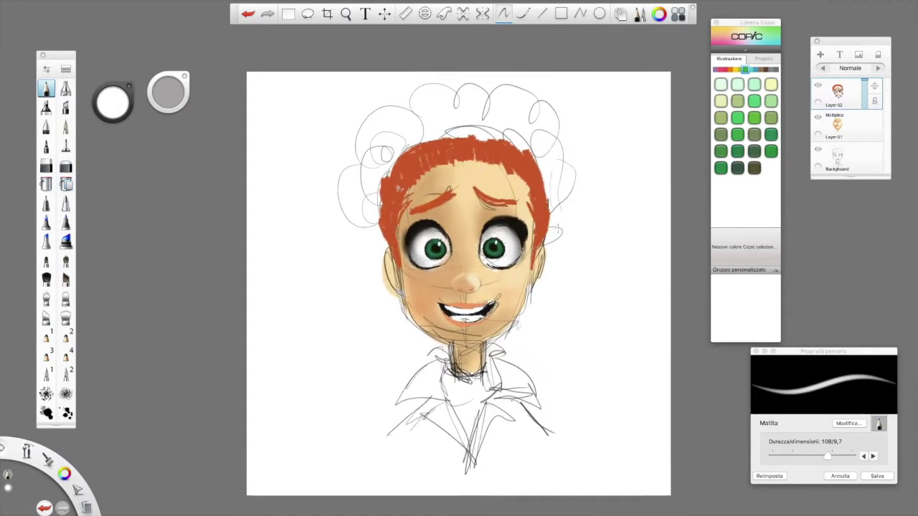
Set the Matita to 108/10,4 and clean up the cheek and jaw contours with sampled white and skin tones
drag(826, 456, 832, 457)
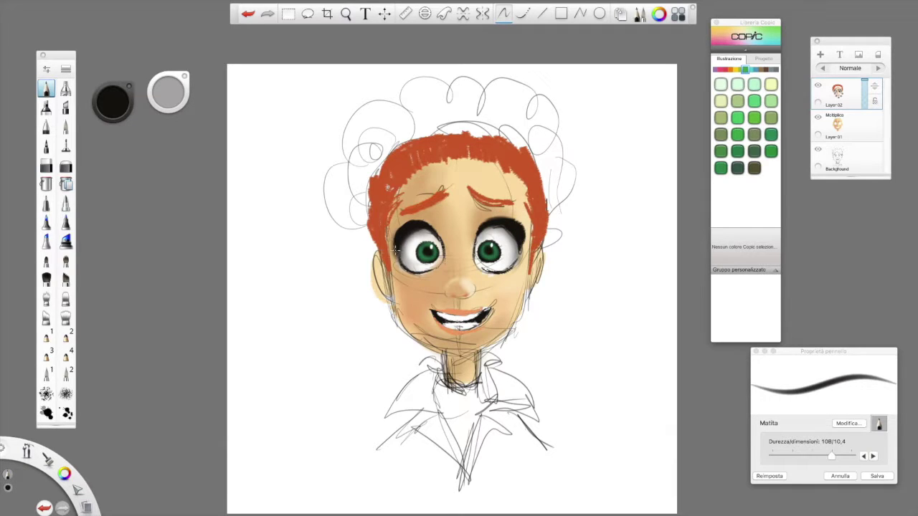
alt+click(558, 90)
mouse_move(390, 298)
mouse_down()
mouse_move(405, 333)
mouse_move(428, 348)
mouse_up()
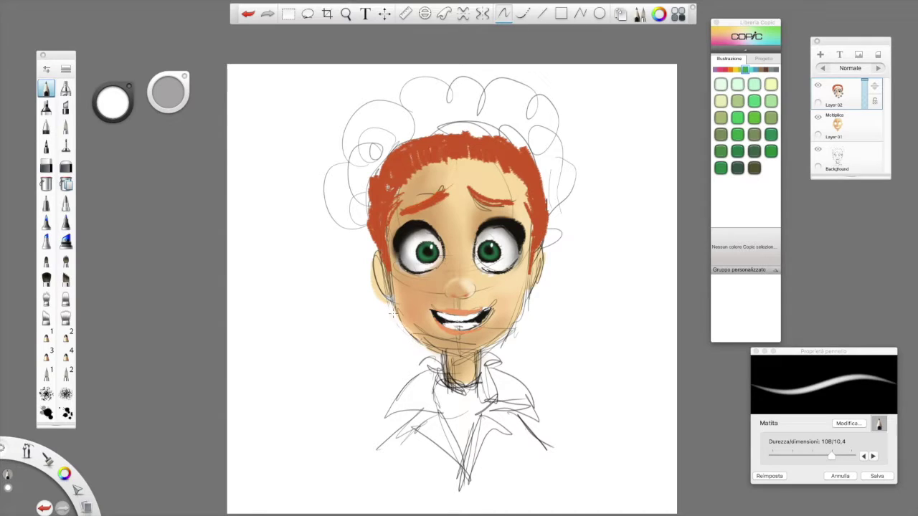
alt+click(519, 310)
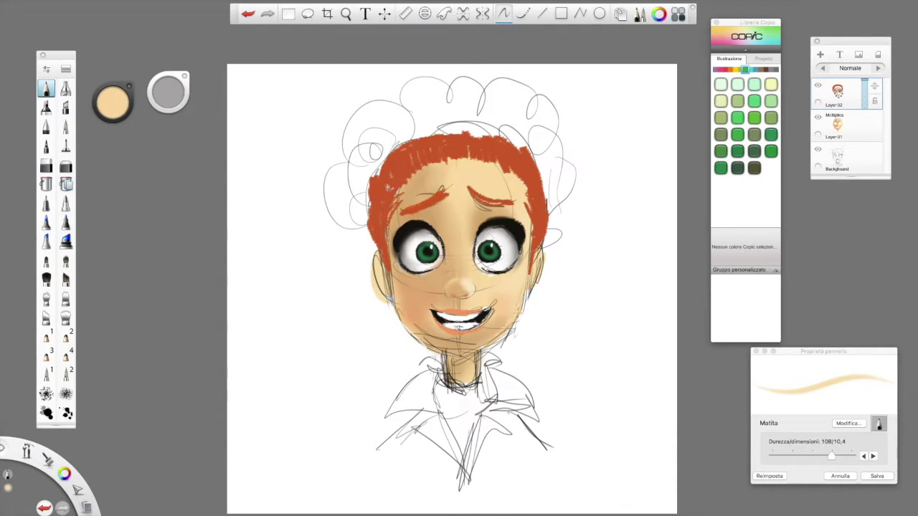
alt+click(531, 298)
drag(506, 338, 496, 332)
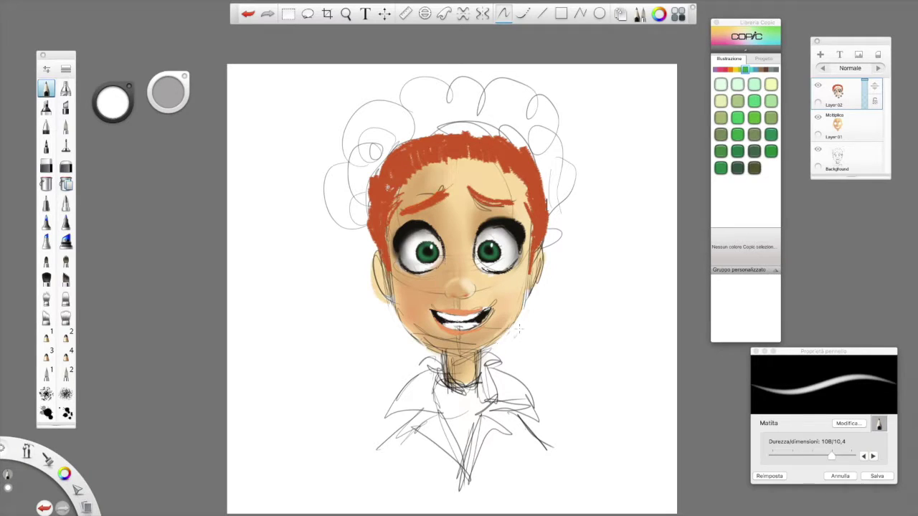
Set the Aerografo size to 26,0 and blend the lower face and chin over the sketch lines with sampled skin tones
click(66, 87)
alt+click(418, 327)
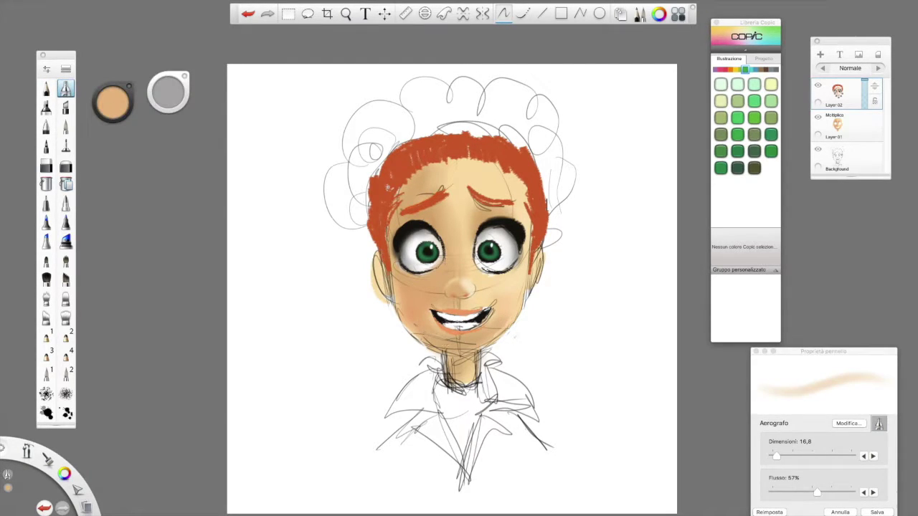
drag(776, 456, 779, 456)
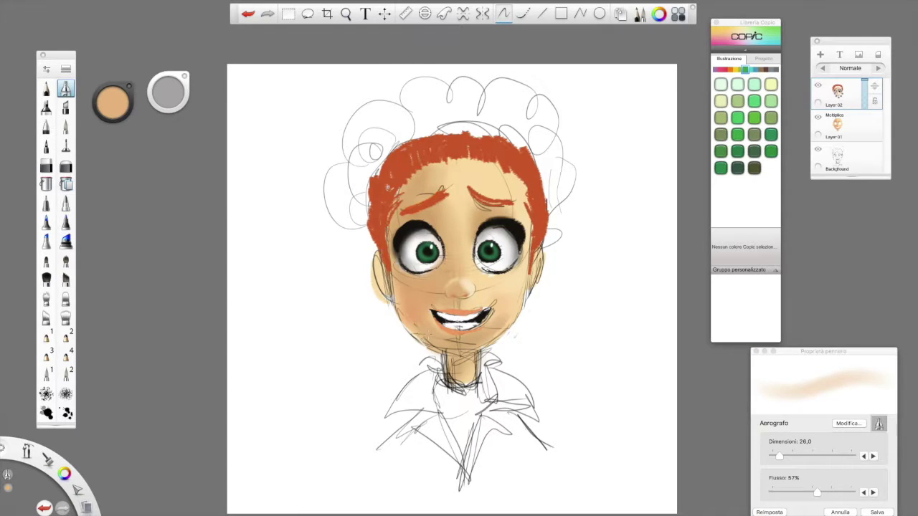
drag(447, 343, 470, 337)
key(alt)
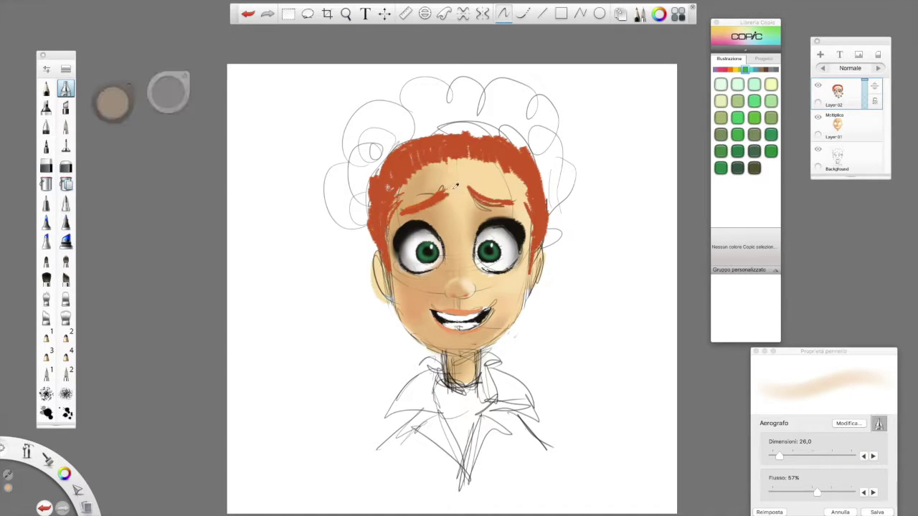
alt+click(421, 182)
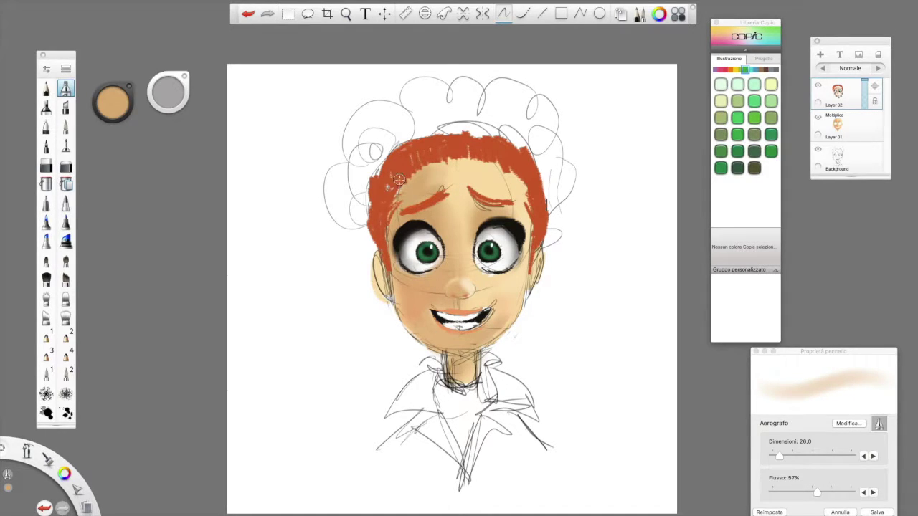
Pick the Copic colour V17 Amethyst, set the Aerografo size to 55,5 and shade the left-hand side of the forehead
click(719, 70)
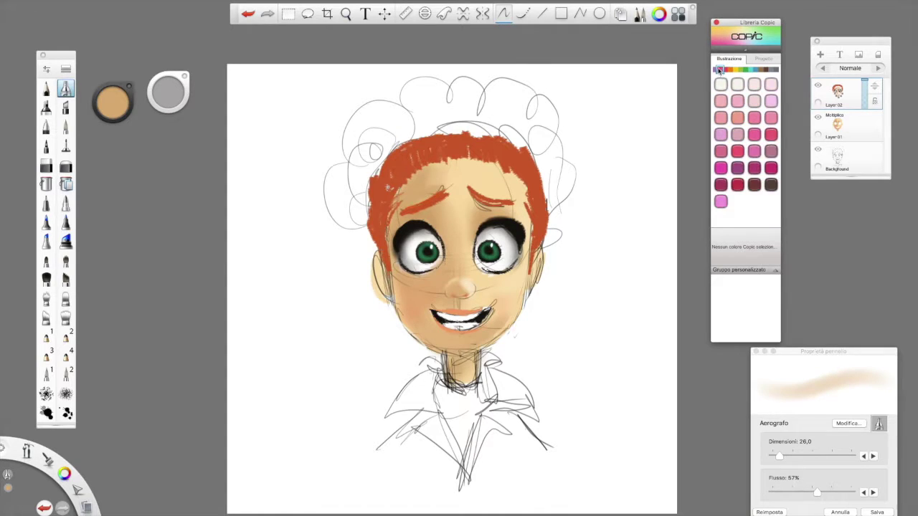
click(715, 70)
click(720, 201)
key(bracketright)
key(bracketright)
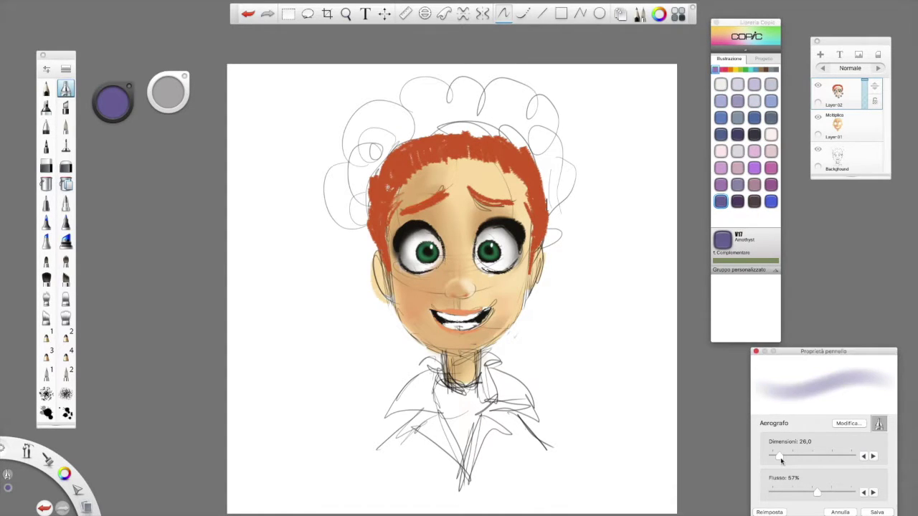
key(bracketright)
key(bracketright)
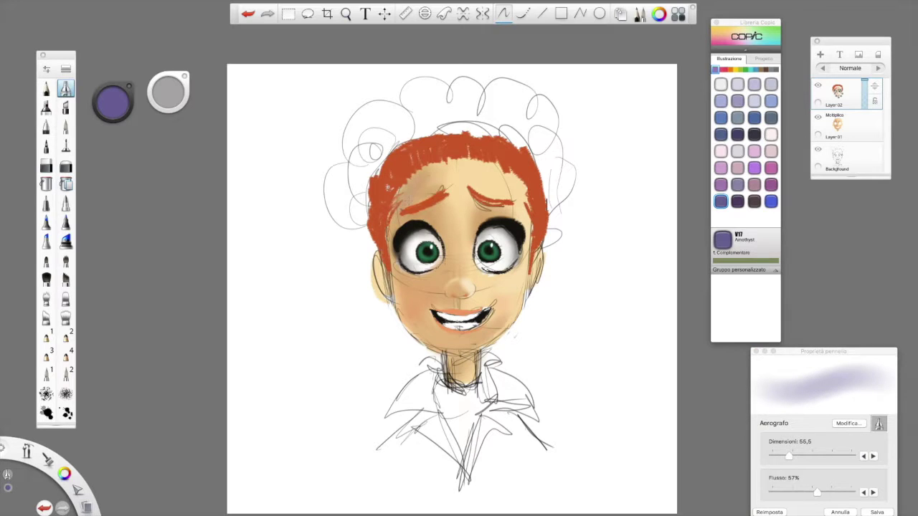
Sample the blended shadow tones and airbrush them down the left-hand cheek and jaw, softening the transition towards the nose
alt+click(410, 188)
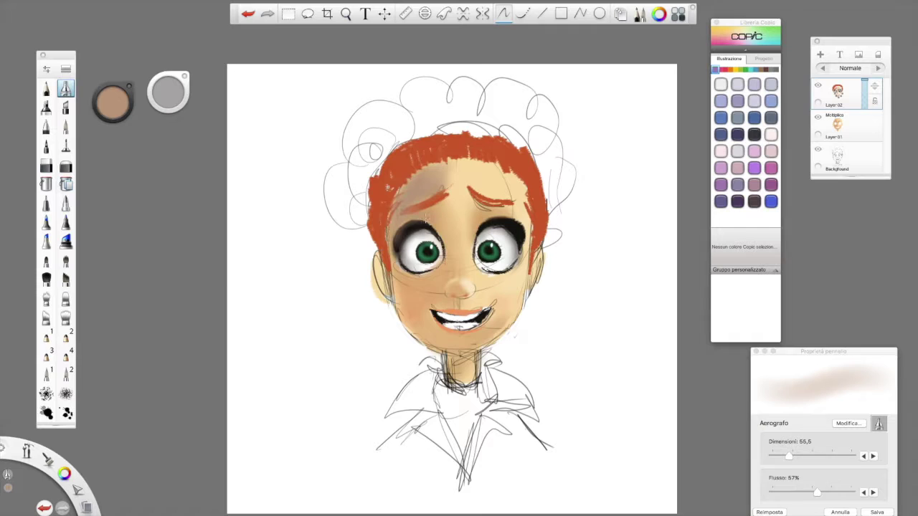
drag(410, 306, 421, 327)
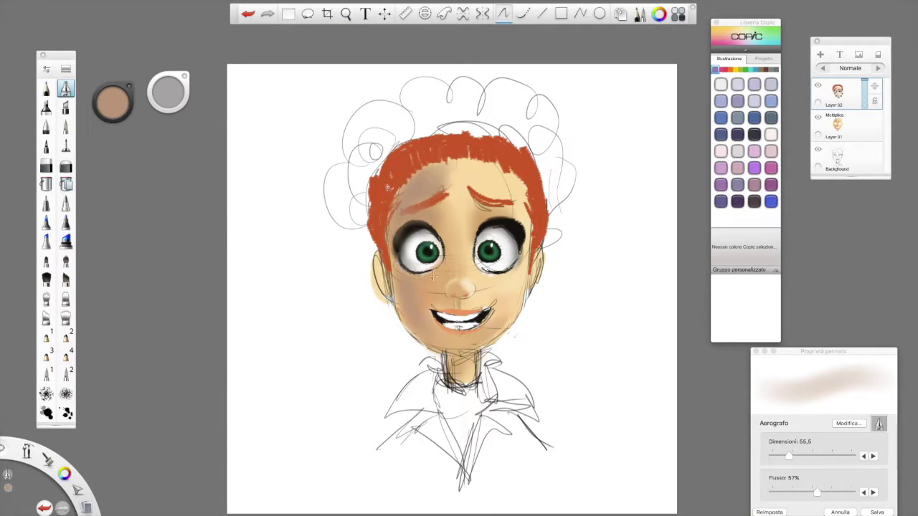
mouse_move(417, 287)
mouse_down()
mouse_move(435, 334)
mouse_move(428, 289)
mouse_move(437, 339)
mouse_move(452, 341)
mouse_move(426, 340)
mouse_up()
alt+click(424, 297)
drag(421, 296, 431, 292)
alt+click(434, 286)
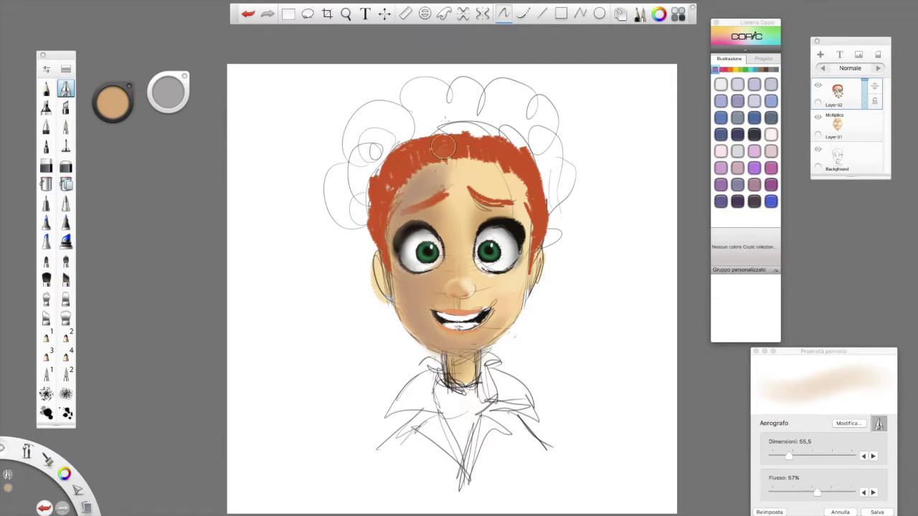
Pick the Copic colour BV000 Iridescent Mauve, set the Aerografo size to 38,0 and airbrush a pale light along the face's left-hand edge
click(737, 86)
drag(789, 456, 782, 456)
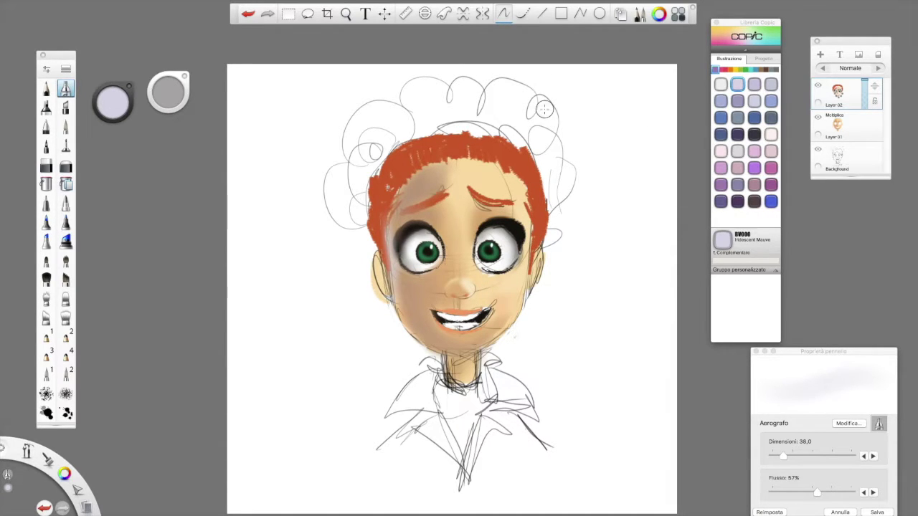
Pick the Copic colour YR18 Sanguine and paint the upper lip with the Matita 1 brush
click(724, 69)
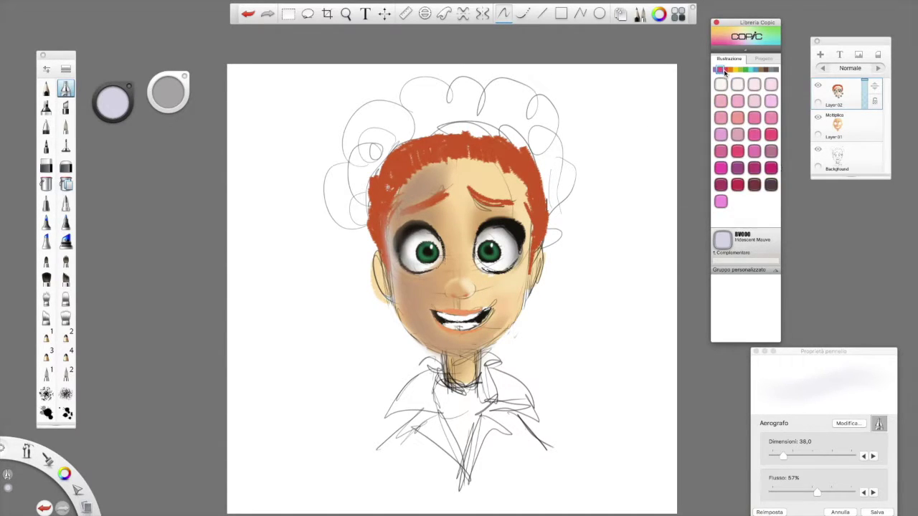
click(725, 69)
click(731, 69)
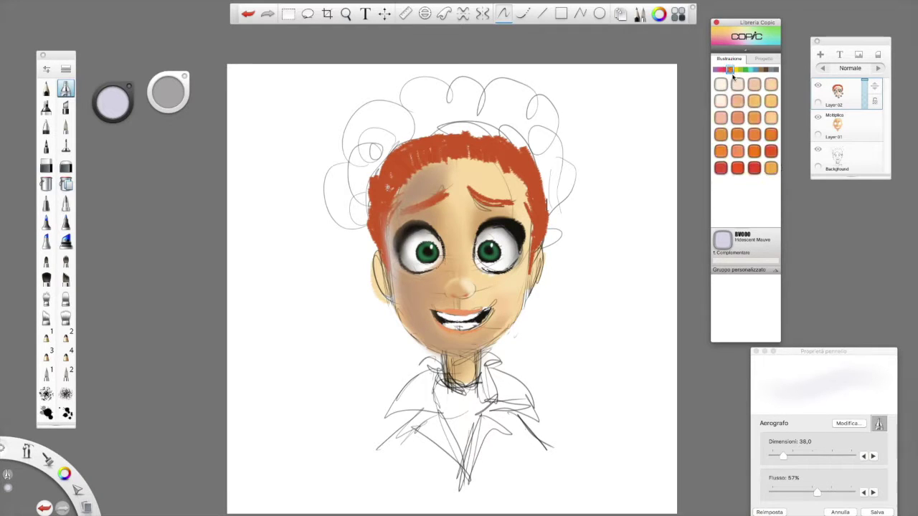
click(720, 168)
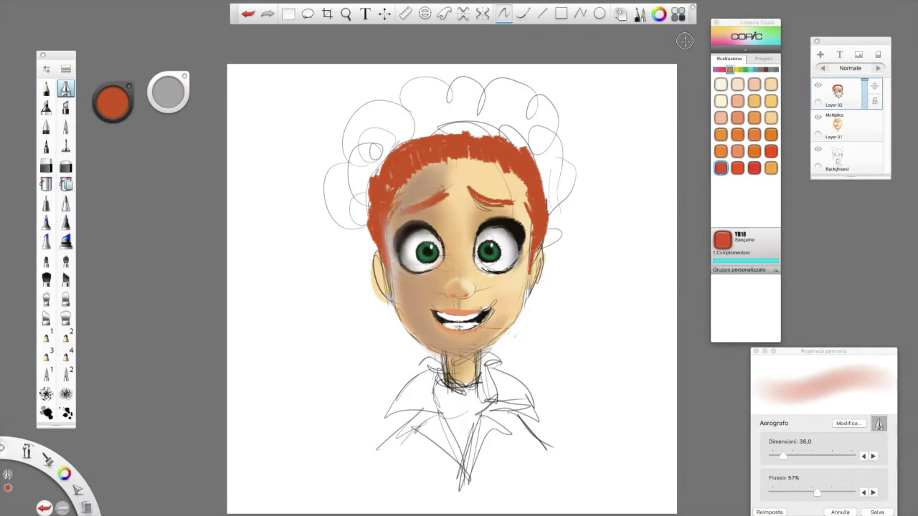
click(46, 336)
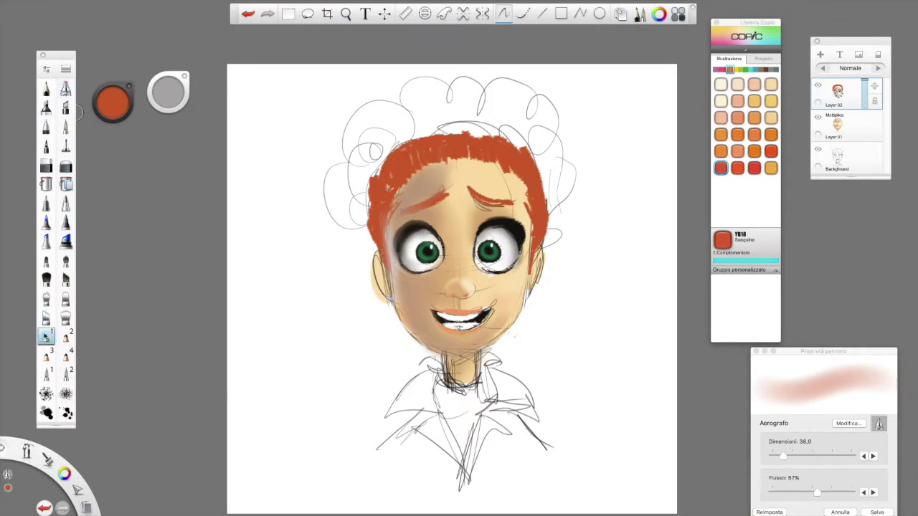
mouse_move(435, 308)
mouse_down()
mouse_move(495, 305)
mouse_move(486, 307)
mouse_up()
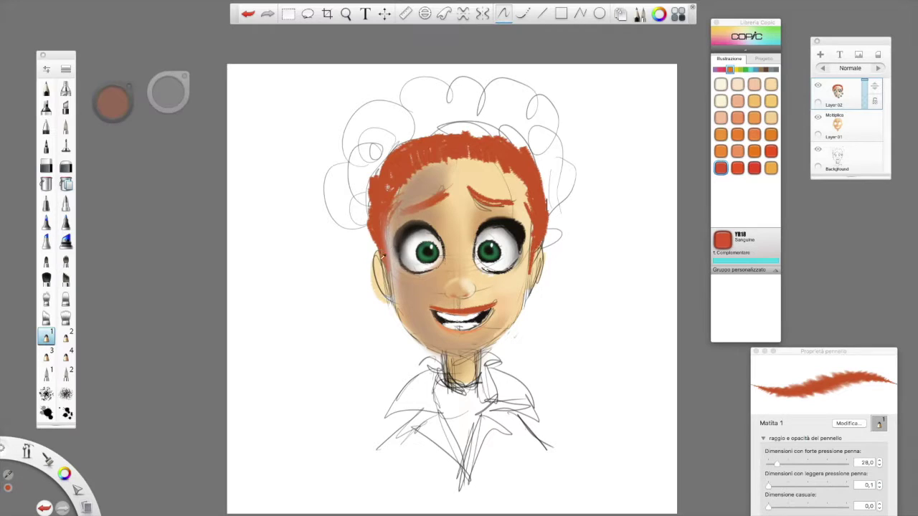
Paint the left-hand ear with skin and shadow tones sampled from the face, and clean its outer edge with sampled white
alt+click(407, 288)
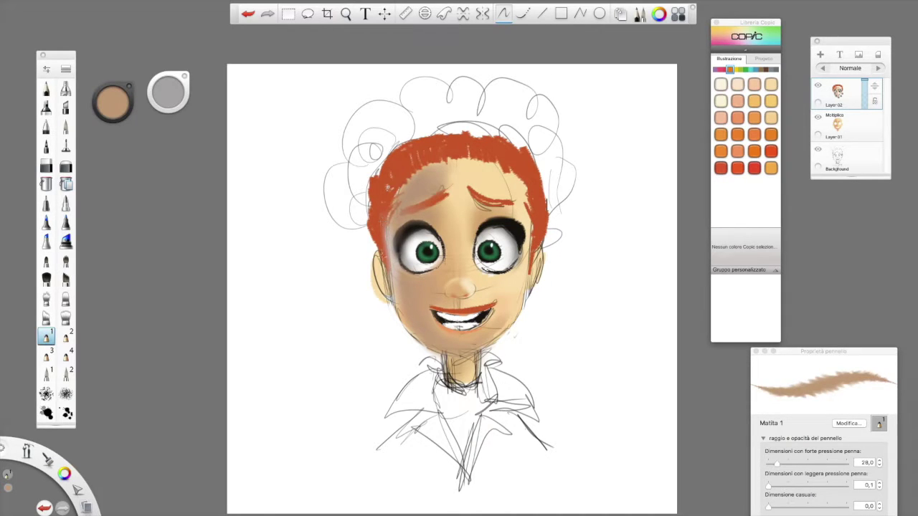
drag(379, 277, 380, 256)
alt+click(389, 278)
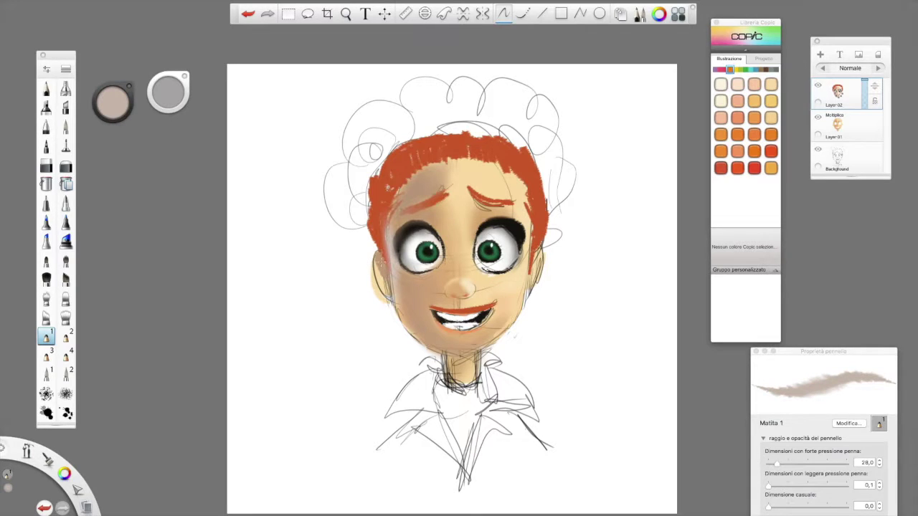
mouse_move(379, 256)
mouse_down()
mouse_move(385, 302)
mouse_move(378, 294)
mouse_move(387, 303)
mouse_up()
alt+click(377, 288)
alt+click(368, 283)
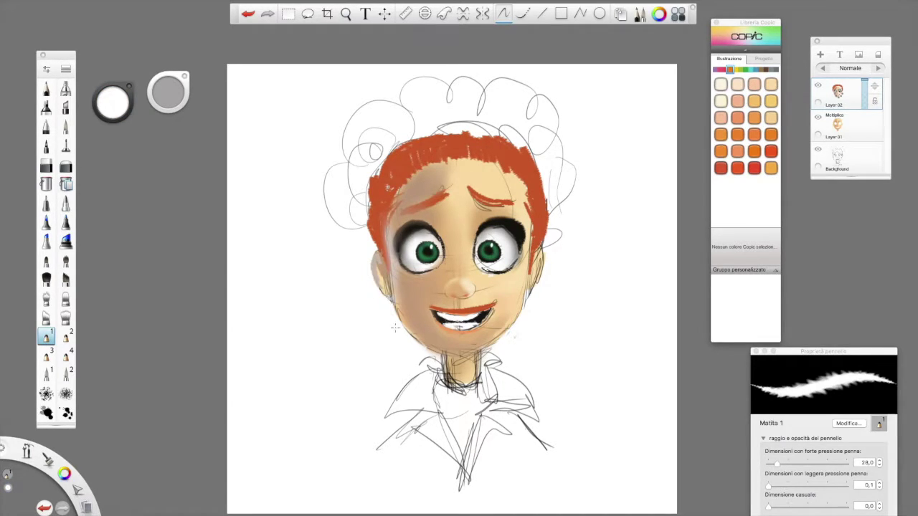
Paint the right-hand ear and the edge of the cheek below it with a skin tone sampled from the face
alt+click(538, 260)
drag(540, 250, 522, 302)
alt+click(523, 286)
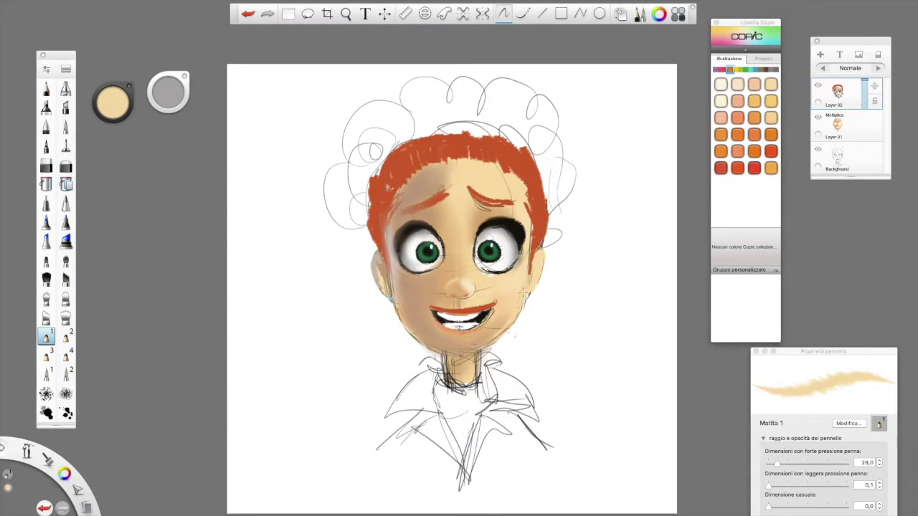
Refine the jaw and chin outline with sampled shadow and skin tones, cleaning the left-hand outer edge with sampled white
alt+click(406, 314)
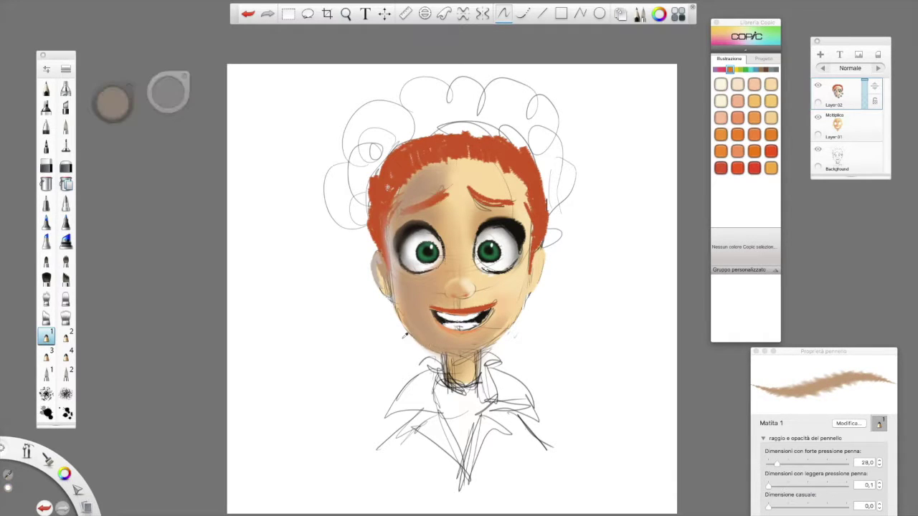
alt+click(389, 313)
drag(394, 307, 426, 349)
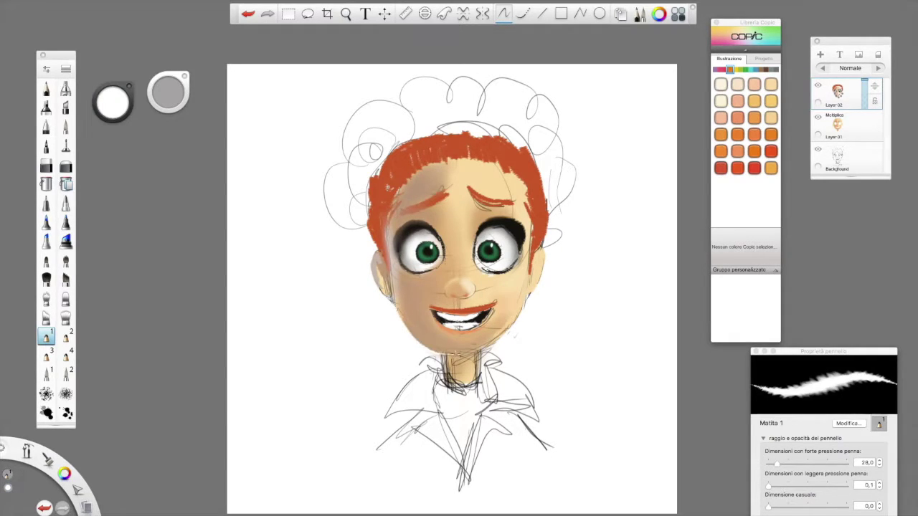
alt+click(501, 328)
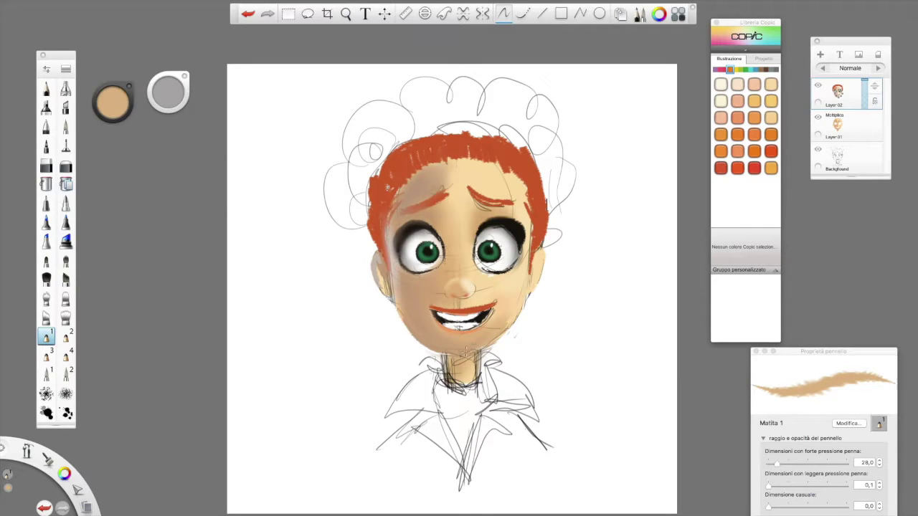
alt+click(460, 346)
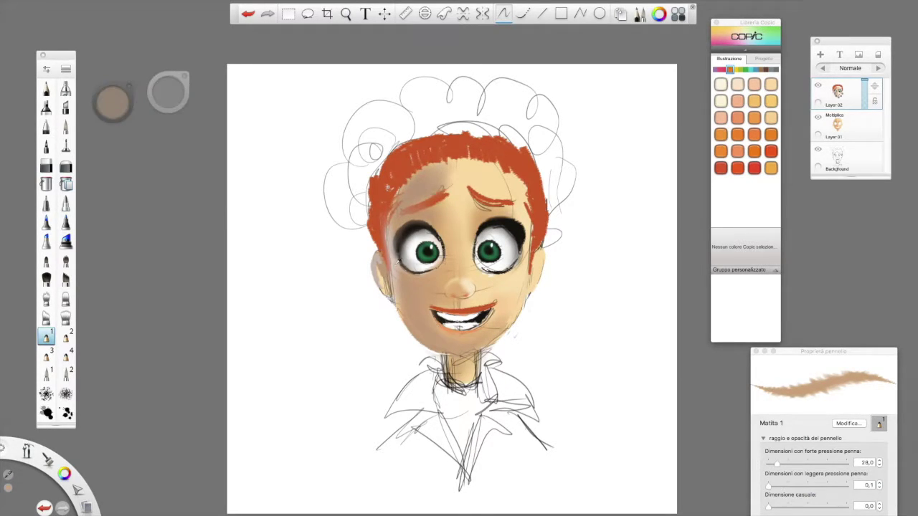
Shade the left-hand side of the neck and the area under the chin with shadow and skin tones sampled from the face
alt+click(395, 261)
drag(448, 374, 446, 359)
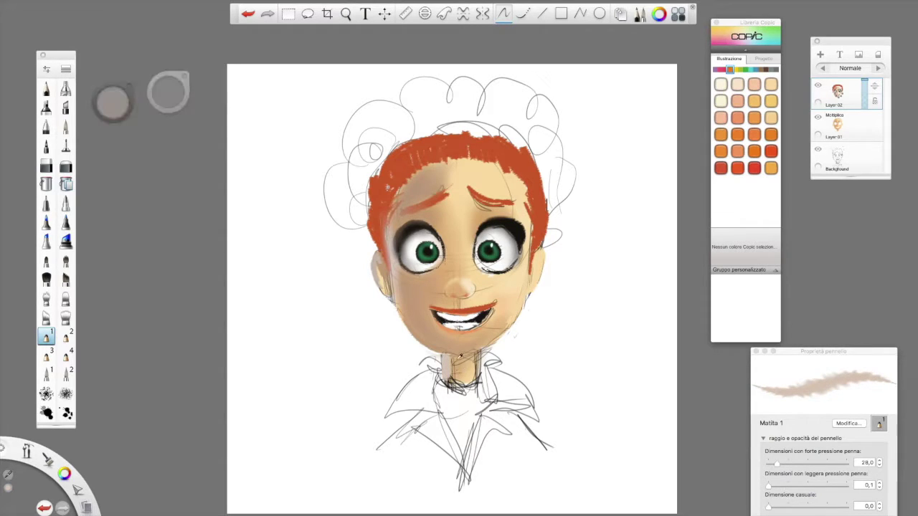
alt+click(458, 364)
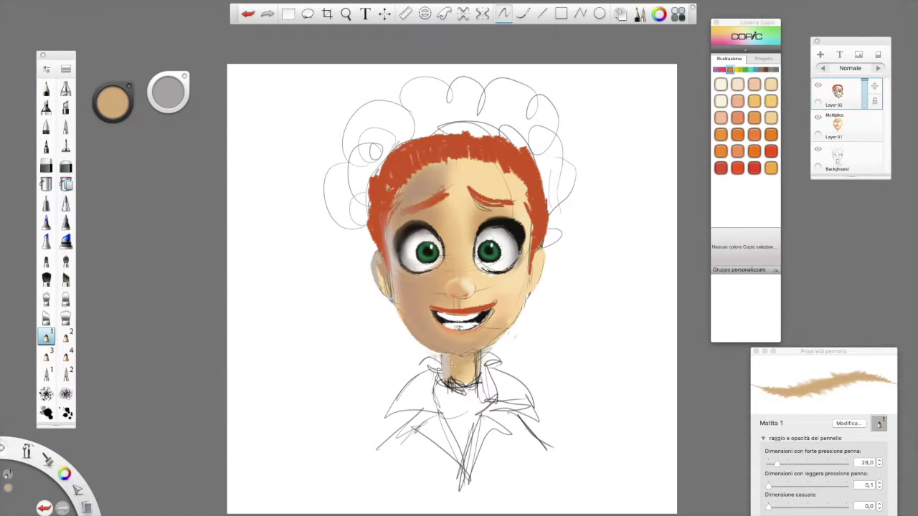
key(e)
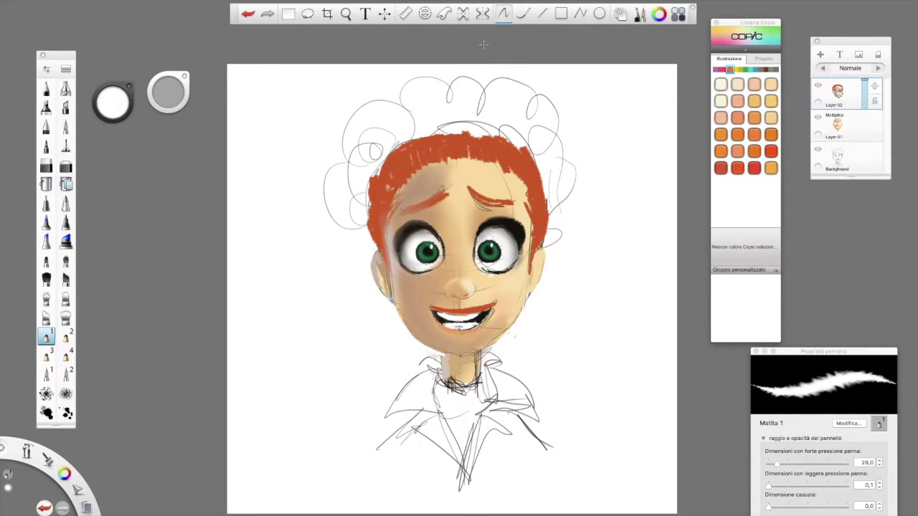
Switch to the Aerografo brush, set its size to 55,3 and blend sampled skin and shadow tones over the forehead and brow
click(65, 87)
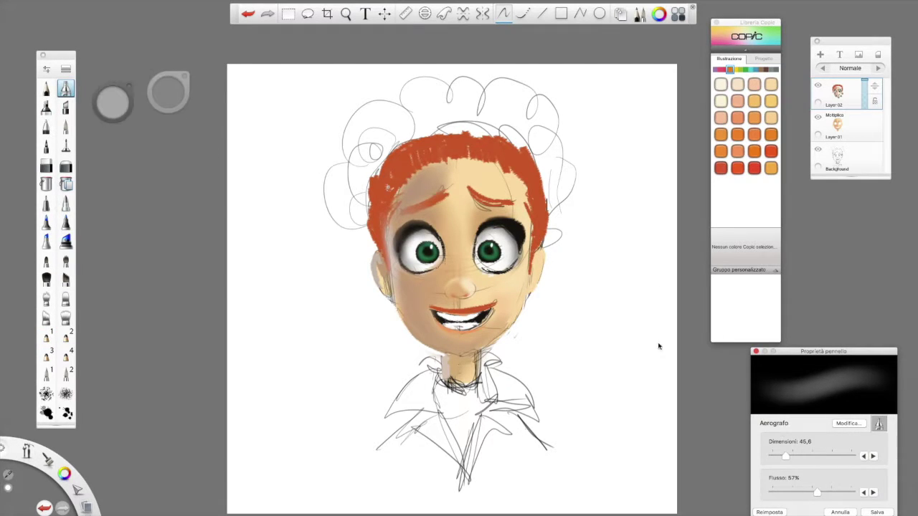
key(e)
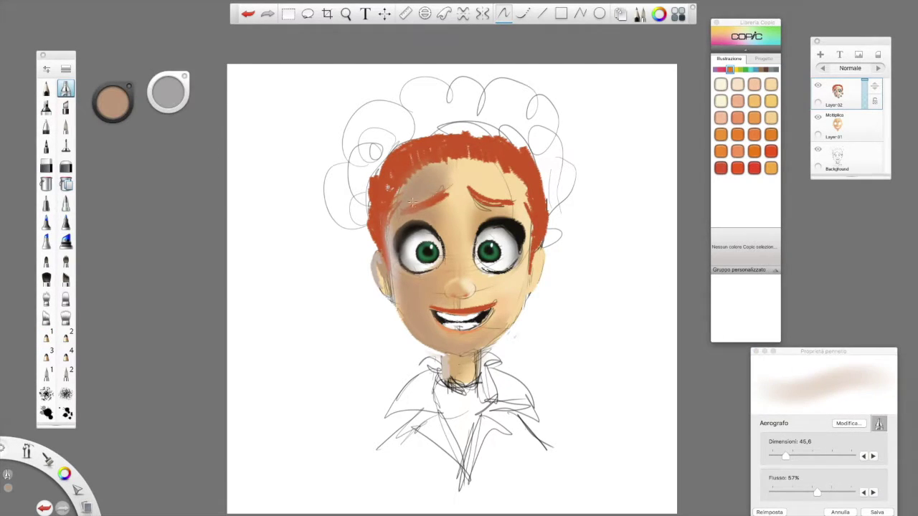
alt+click(451, 174)
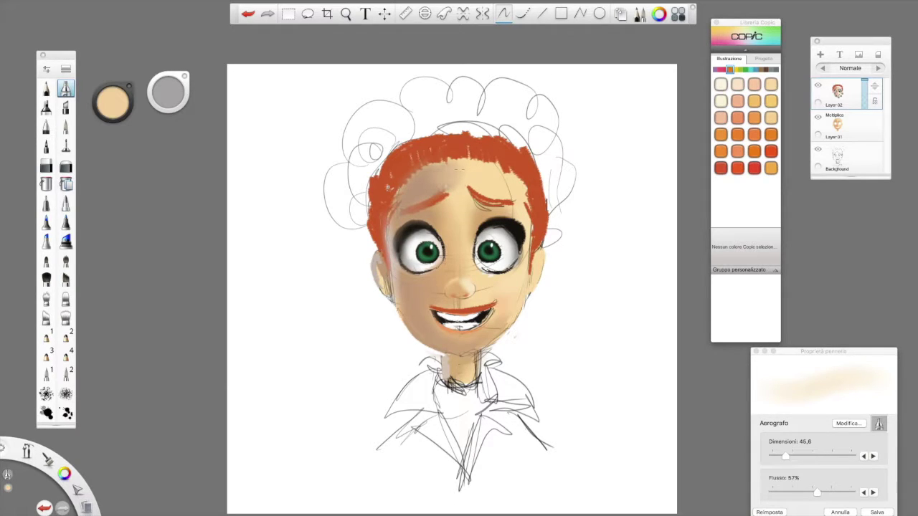
drag(786, 456, 789, 456)
alt+click(423, 180)
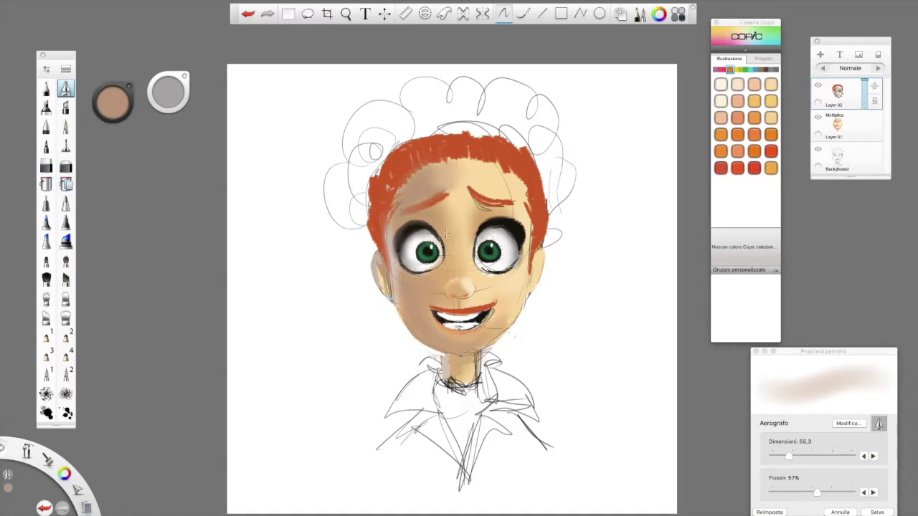
mouse_move(484, 206)
mouse_down()
mouse_move(468, 231)
mouse_move(482, 210)
mouse_up()
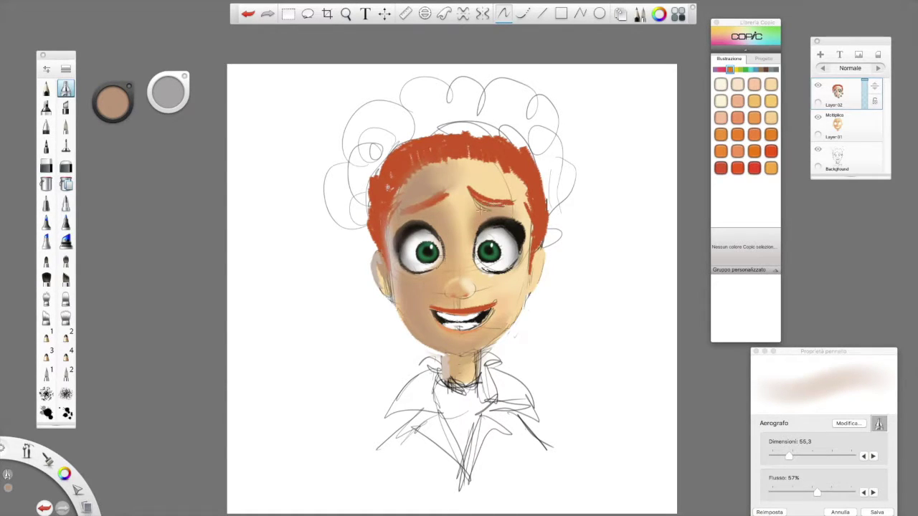
Soften the light and shadow transitions between and above the eyebrows with repeatedly sampled skin tones
key(alt)
alt+click(513, 185)
mouse_move(507, 180)
mouse_down()
mouse_move(510, 193)
mouse_move(474, 208)
mouse_up()
alt+click(459, 188)
alt+click(457, 174)
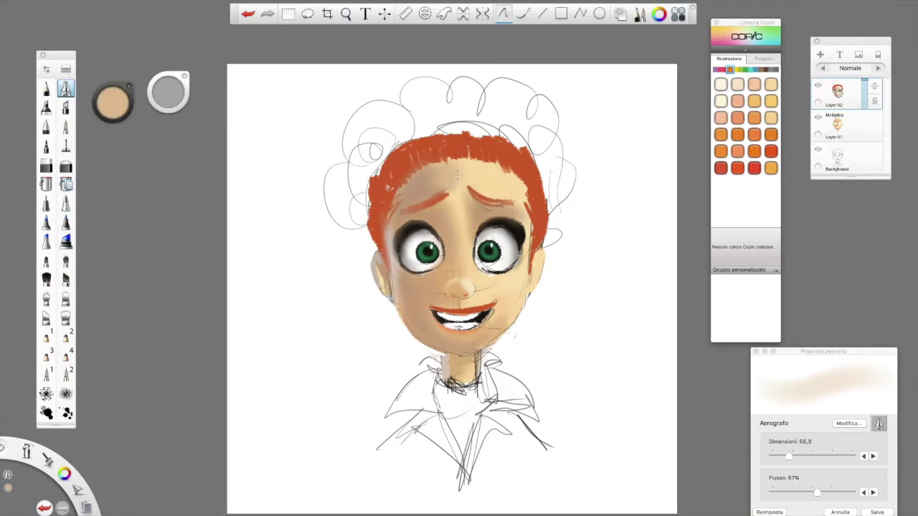
alt+click(478, 209)
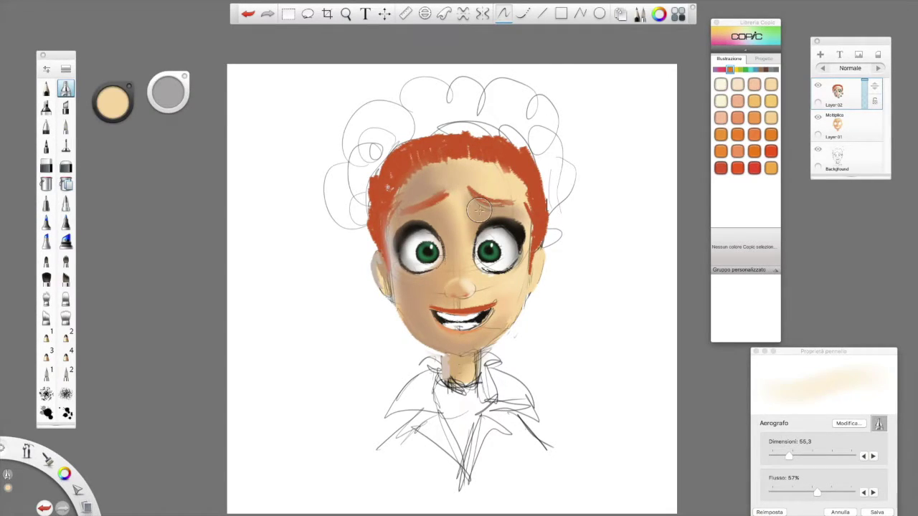
alt+click(448, 209)
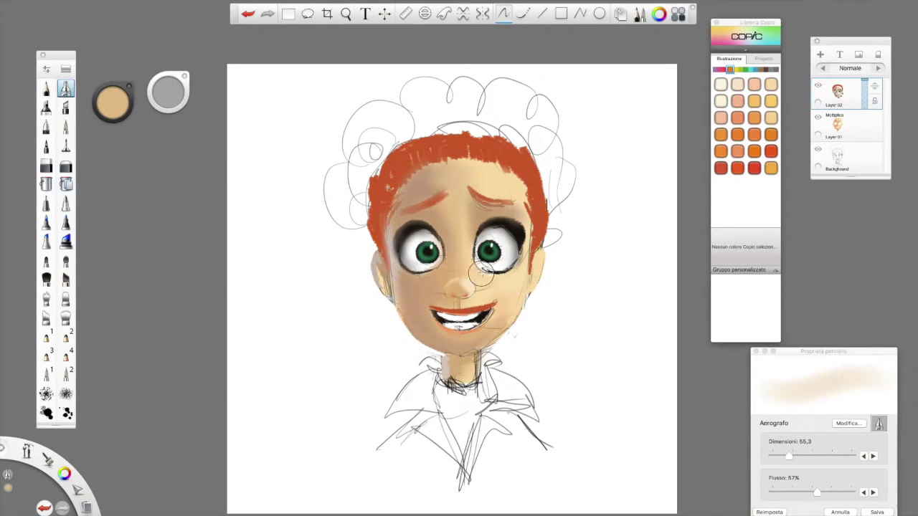
alt+click(441, 195)
alt+click(484, 186)
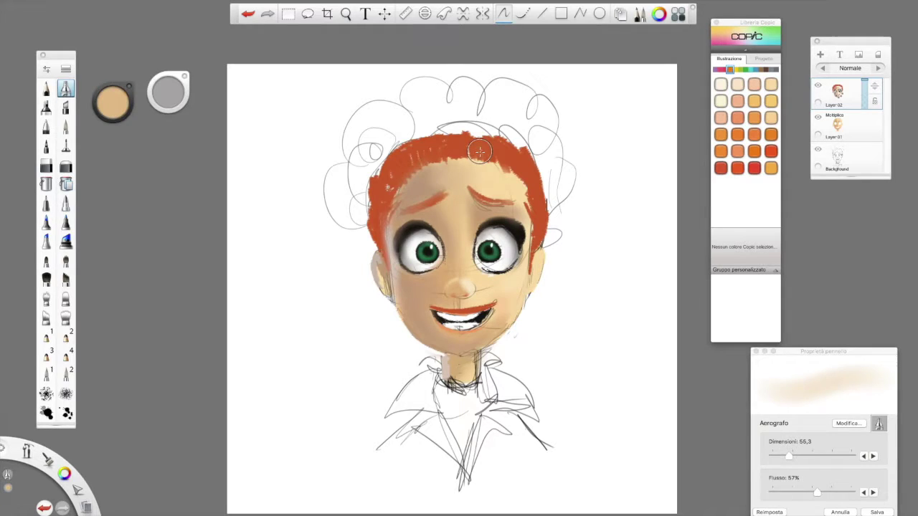
Airbrush a reddish blush on the right-hand cheek and soften it with sampled skin tones
drag(499, 294, 505, 297)
key(alt)
alt+click(505, 296)
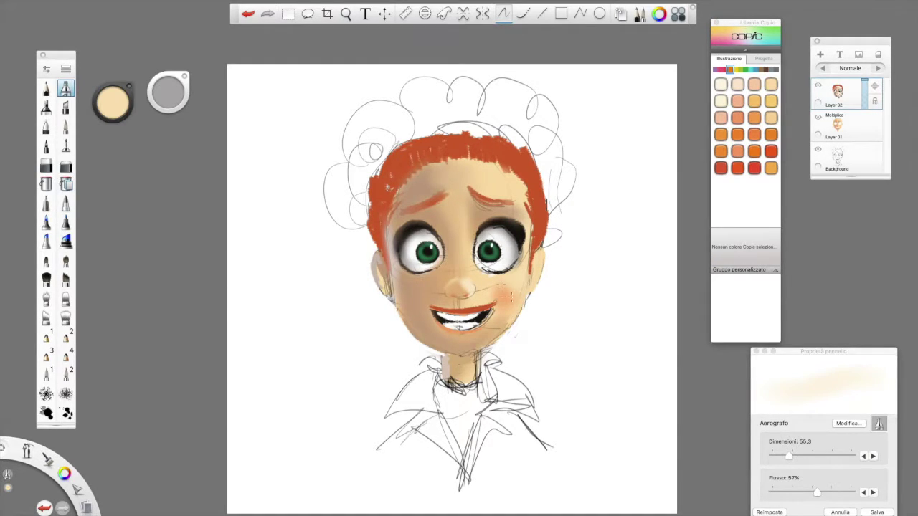
alt+click(510, 302)
drag(514, 294, 508, 301)
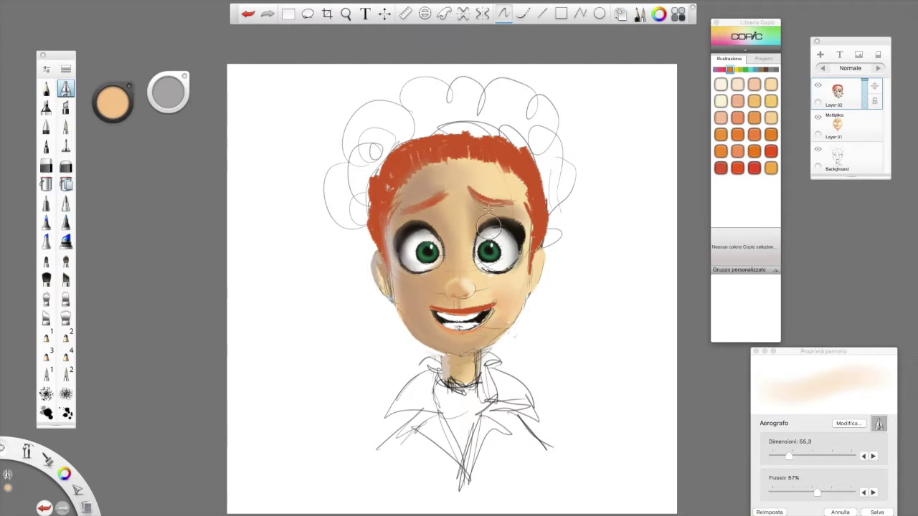
Sample nearby skin tones and airbrush over the sketch lines around the chin, right-hand cheek and nose
alt+click(509, 320)
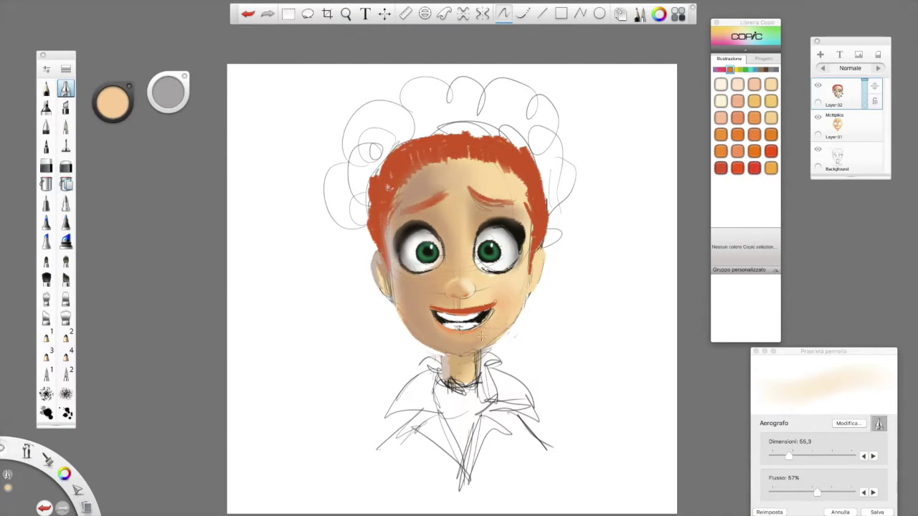
alt+click(493, 288)
alt+click(448, 272)
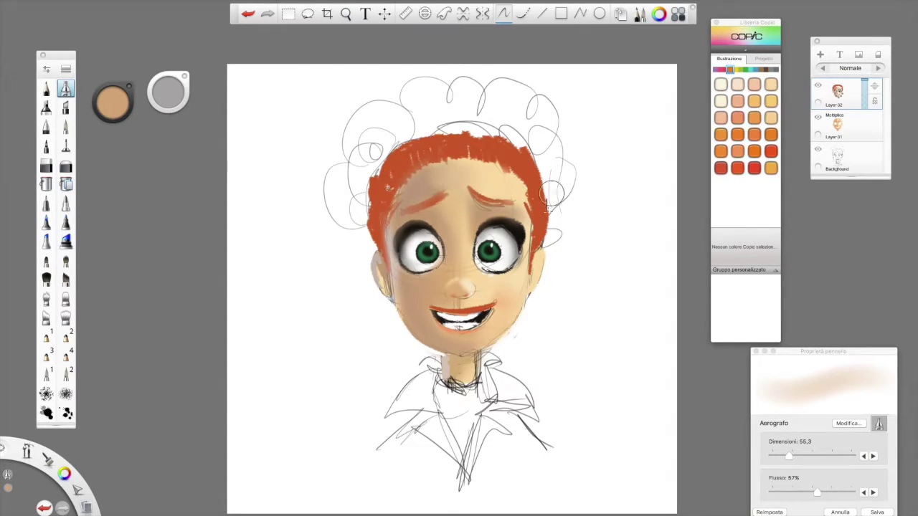
Sample the hair orange, darken it to a deep red and airbrush shadows along the hair's left-hand side and upper hairline
key(alt)
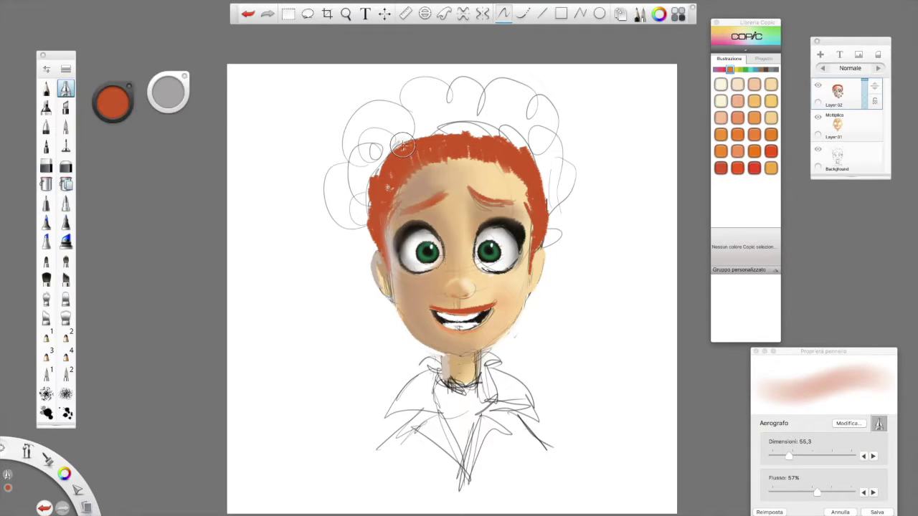
click(123, 104)
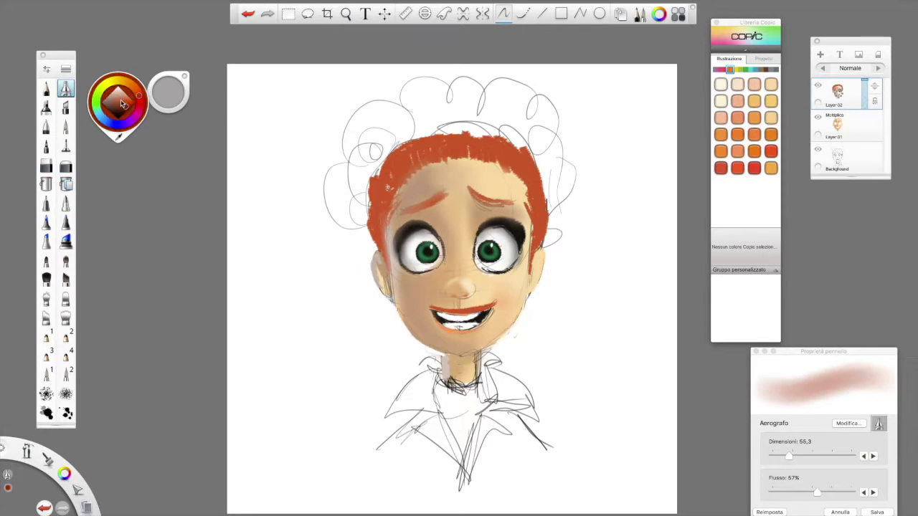
mouse_move(410, 163)
mouse_down()
mouse_move(387, 193)
mouse_move(396, 175)
mouse_up()
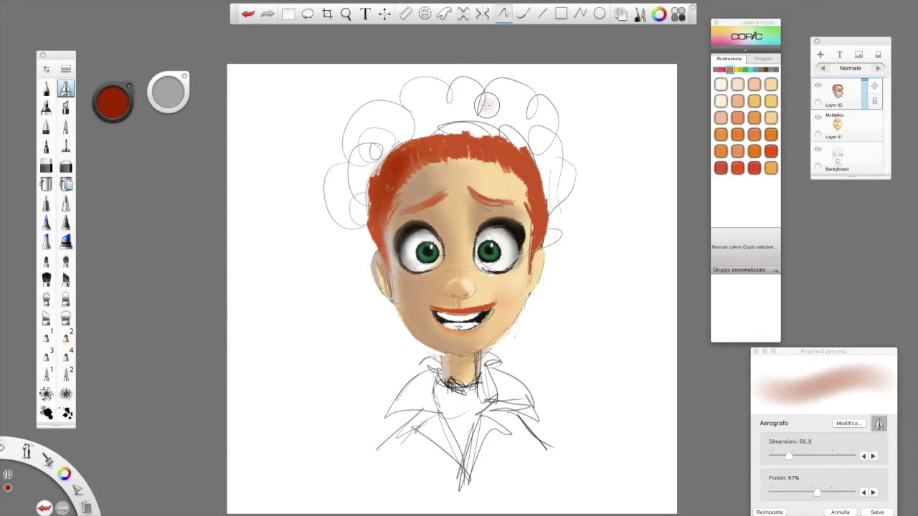
mouse_move(458, 154)
mouse_down()
mouse_move(446, 142)
mouse_move(459, 163)
mouse_move(414, 152)
mouse_move(412, 169)
mouse_move(474, 142)
mouse_move(480, 162)
mouse_up()
Airbrush a dark red base into the upper left-hand curls, enlarging the Aerografo size to 100,3
mouse_move(405, 131)
mouse_down()
mouse_move(394, 124)
mouse_move(391, 136)
mouse_up()
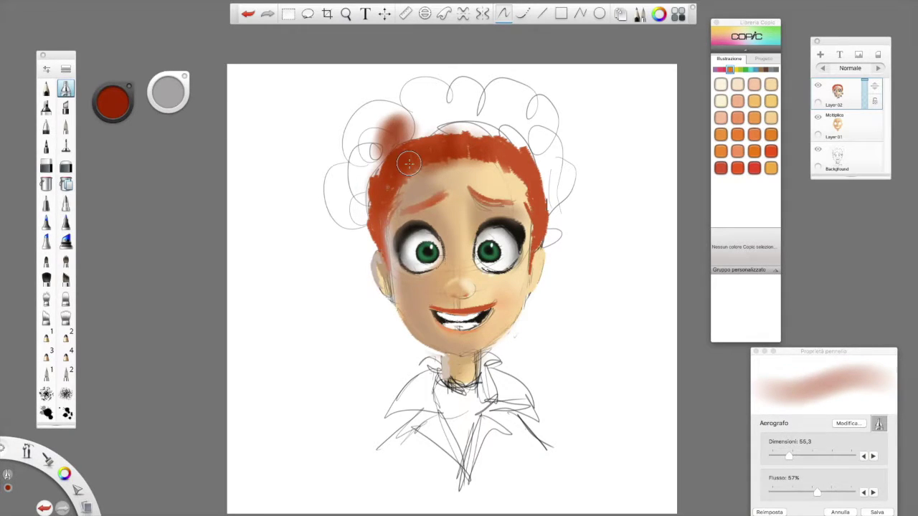
drag(789, 457, 803, 456)
mouse_move(383, 137)
mouse_down()
mouse_move(384, 163)
mouse_move(366, 136)
mouse_move(377, 174)
mouse_move(372, 132)
mouse_move(354, 186)
mouse_move(370, 82)
mouse_up()
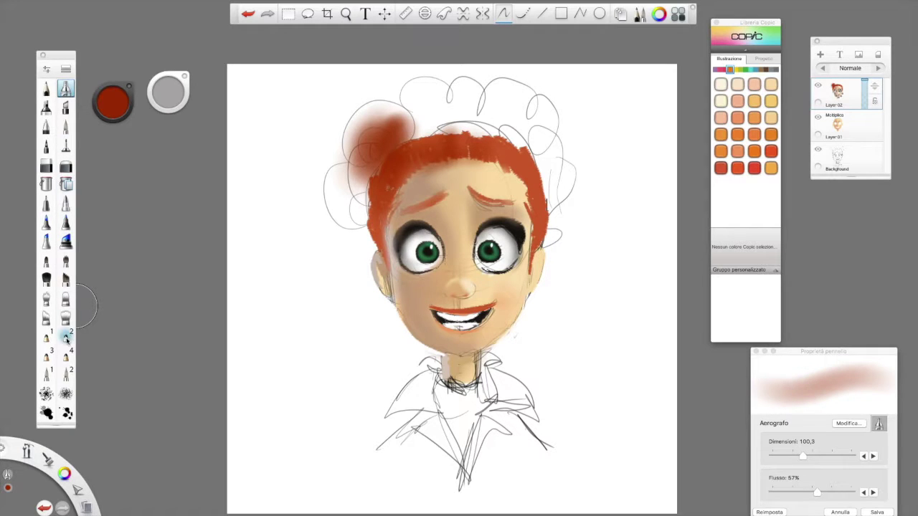
Paint the left-hand curls in red swirls with Pennello vernice 1, setting its heavy-pressure size to 117,9 and sampling the hair colour
click(46, 374)
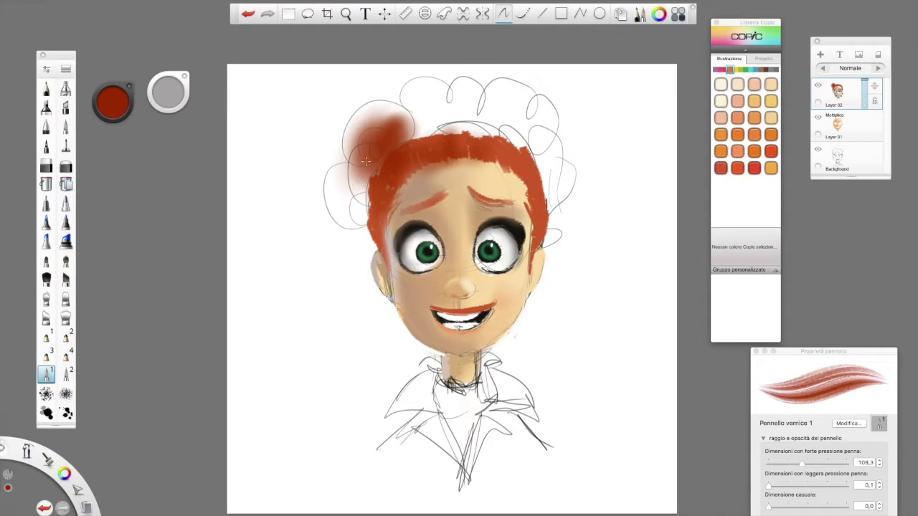
drag(802, 463, 805, 464)
mouse_move(365, 143)
mouse_down()
mouse_move(368, 173)
mouse_move(354, 172)
mouse_move(353, 181)
mouse_move(372, 137)
mouse_move(373, 172)
mouse_move(321, 219)
mouse_move(352, 222)
mouse_up()
alt+click(385, 174)
mouse_move(336, 181)
mouse_down()
mouse_move(326, 212)
mouse_move(359, 224)
mouse_move(363, 203)
mouse_move(374, 221)
mouse_up()
drag(380, 112, 336, 156)
drag(412, 93, 349, 143)
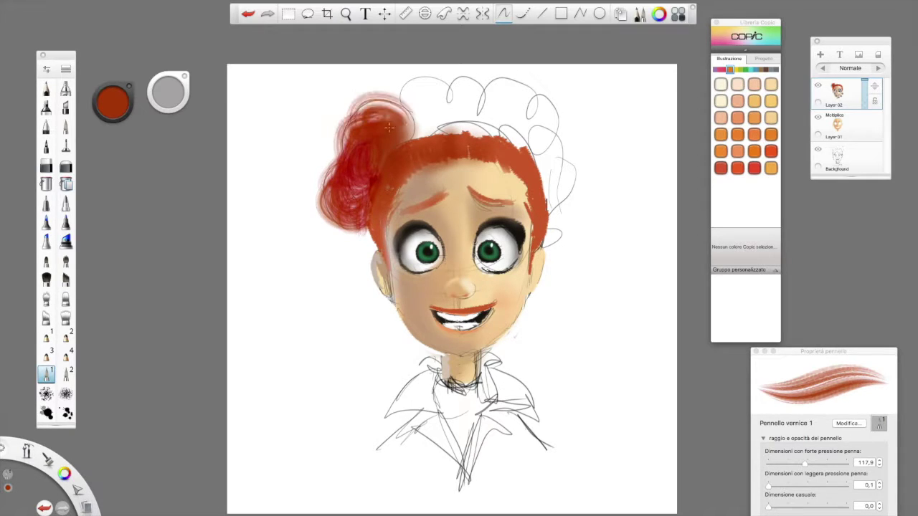
Extend the swirling red curls down towards the left-hand ear and across the top of the head to its centre
drag(387, 86, 411, 123)
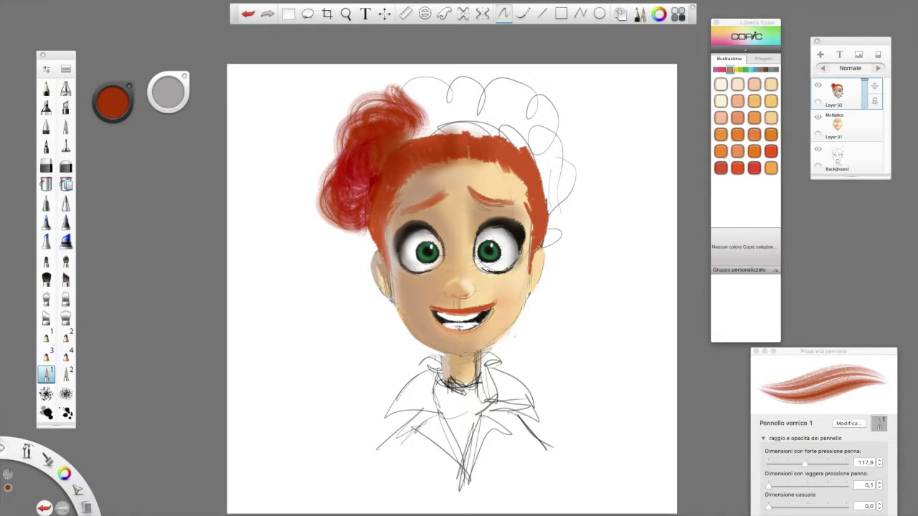
mouse_move(365, 204)
mouse_down()
mouse_move(369, 236)
mouse_move(358, 250)
mouse_move(369, 255)
mouse_move(345, 252)
mouse_up()
drag(412, 112, 412, 140)
mouse_move(444, 94)
mouse_down()
mouse_move(417, 129)
mouse_move(436, 123)
mouse_move(409, 80)
mouse_move(402, 104)
mouse_move(446, 125)
mouse_move(421, 115)
mouse_up()
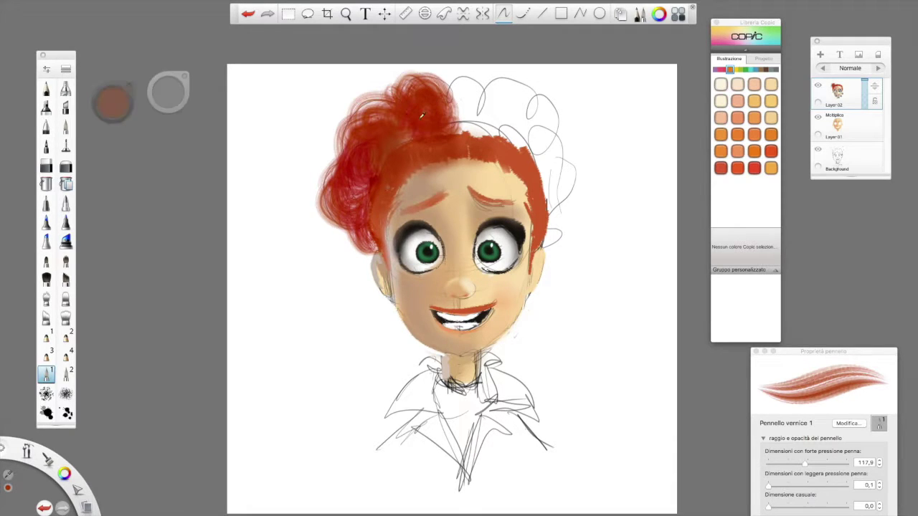
Adjust the red in the colour wheel and paint darker strokes through the hair above the left-hand side of the forehead
click(126, 106)
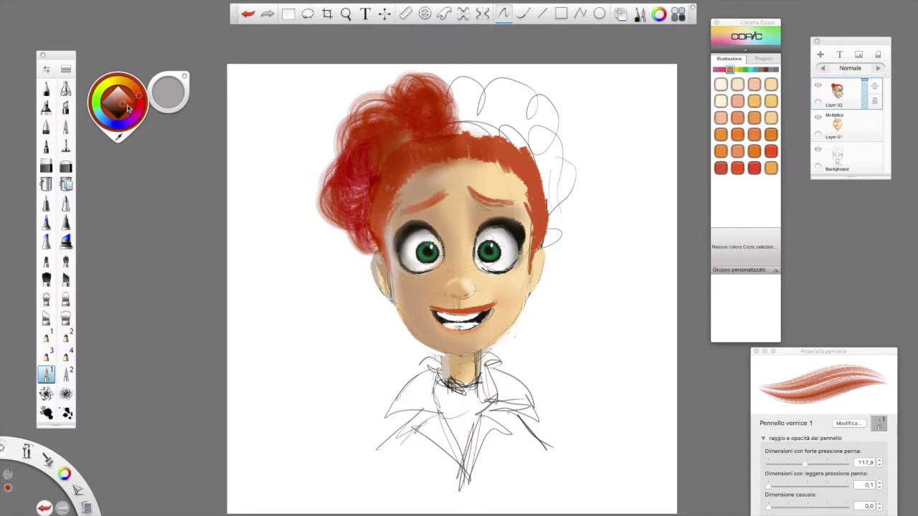
click(125, 107)
mouse_move(438, 144)
mouse_down()
mouse_move(425, 166)
mouse_move(411, 170)
mouse_move(394, 150)
mouse_up()
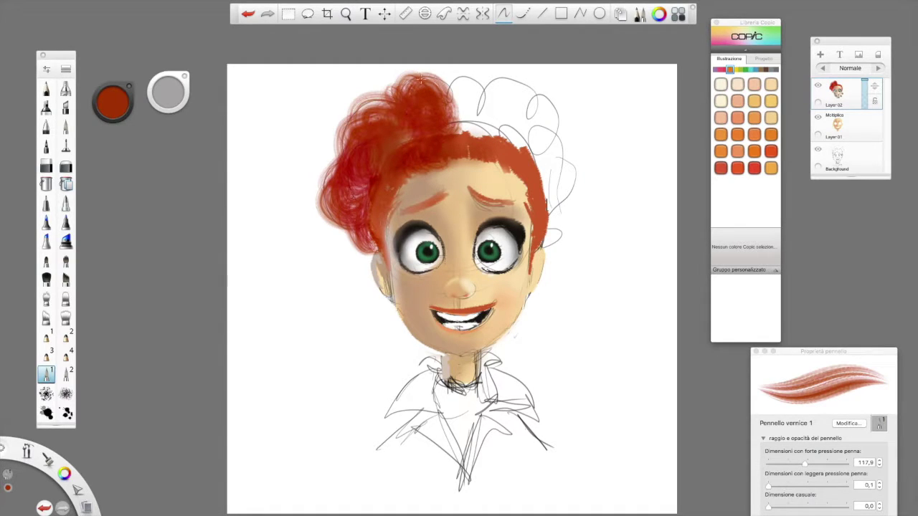
Paint lighter orange strokes over the top of the hair and pale strokes at the left-hand temple in a sampled skin tone
click(119, 101)
click(124, 102)
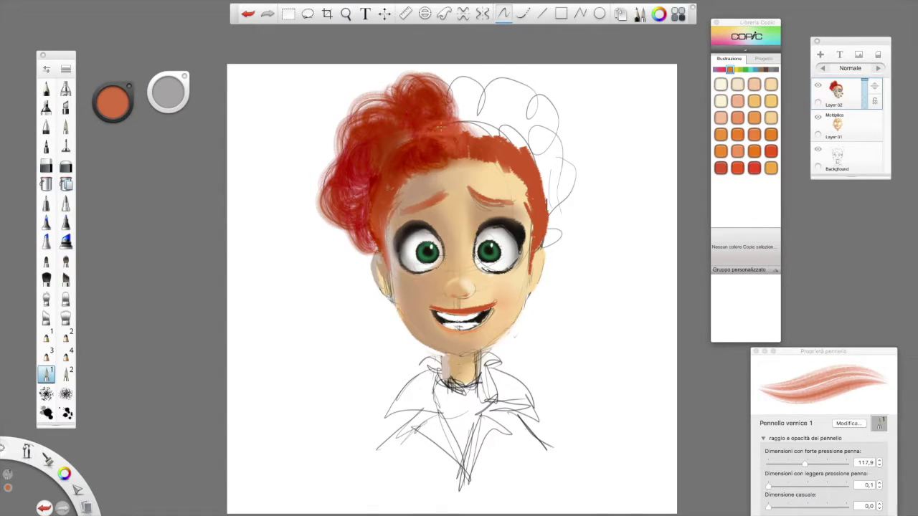
mouse_move(453, 122)
mouse_down()
mouse_move(480, 134)
mouse_move(462, 134)
mouse_up()
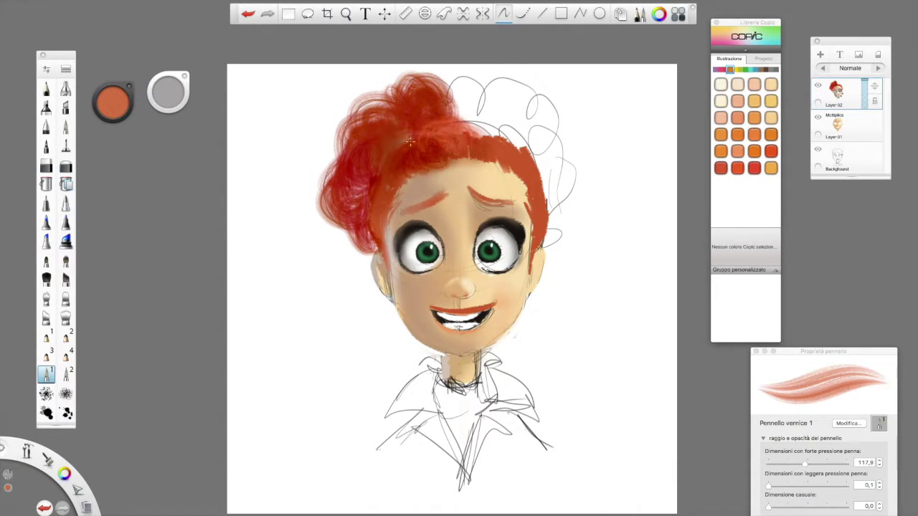
alt+click(392, 235)
drag(376, 201, 412, 144)
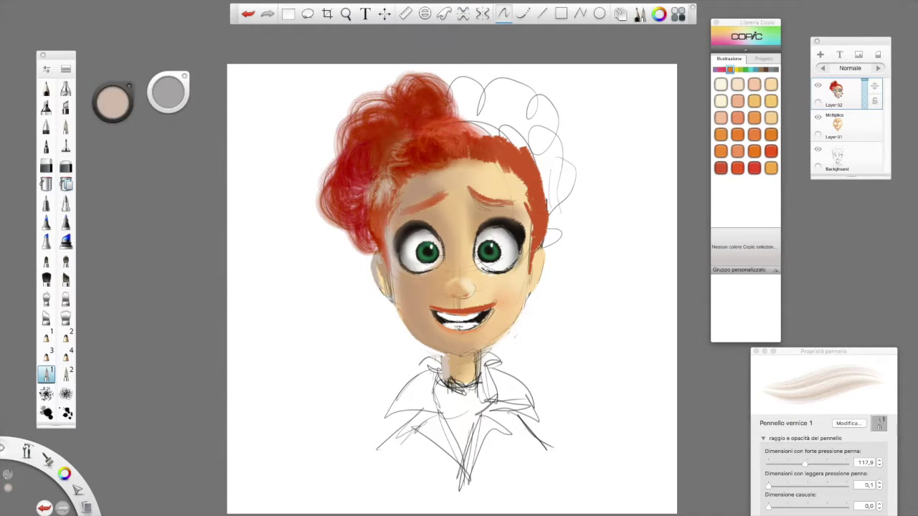
Paint the right-hand curls in red-orange swirls down to the ear, sampling the hair colour and adjusting it in the colour wheel
alt+click(414, 79)
click(120, 106)
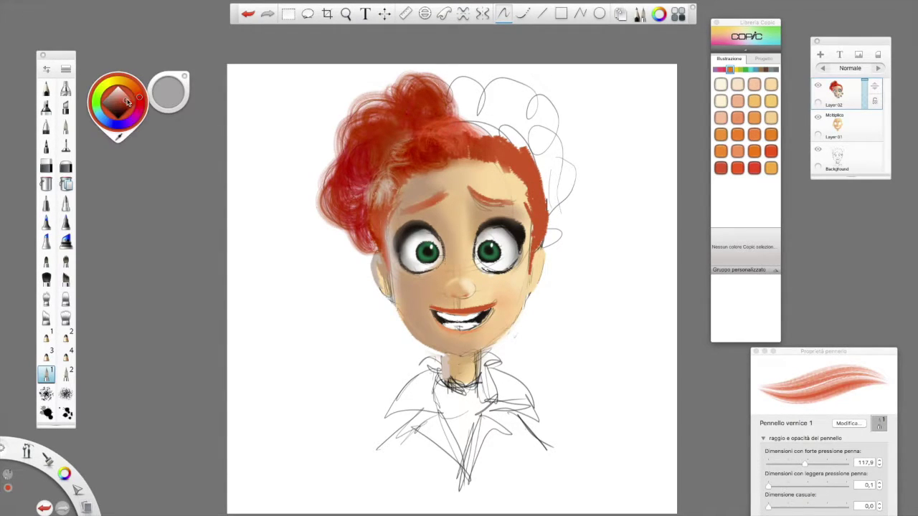
mouse_move(526, 113)
mouse_down()
mouse_move(560, 147)
mouse_move(549, 188)
mouse_move(559, 180)
mouse_move(566, 215)
mouse_move(548, 207)
mouse_move(565, 231)
mouse_move(549, 247)
mouse_move(569, 240)
mouse_move(537, 126)
mouse_move(517, 131)
mouse_move(531, 100)
mouse_move(481, 118)
mouse_move(473, 92)
mouse_move(502, 81)
mouse_move(515, 101)
mouse_move(453, 78)
mouse_move(519, 103)
mouse_move(537, 94)
mouse_up()
alt+click(492, 142)
mouse_move(488, 137)
mouse_down()
mouse_move(459, 124)
mouse_move(472, 103)
mouse_move(452, 109)
mouse_move(447, 115)
mouse_move(474, 108)
mouse_move(495, 143)
mouse_move(511, 133)
mouse_move(539, 157)
mouse_move(531, 123)
mouse_up()
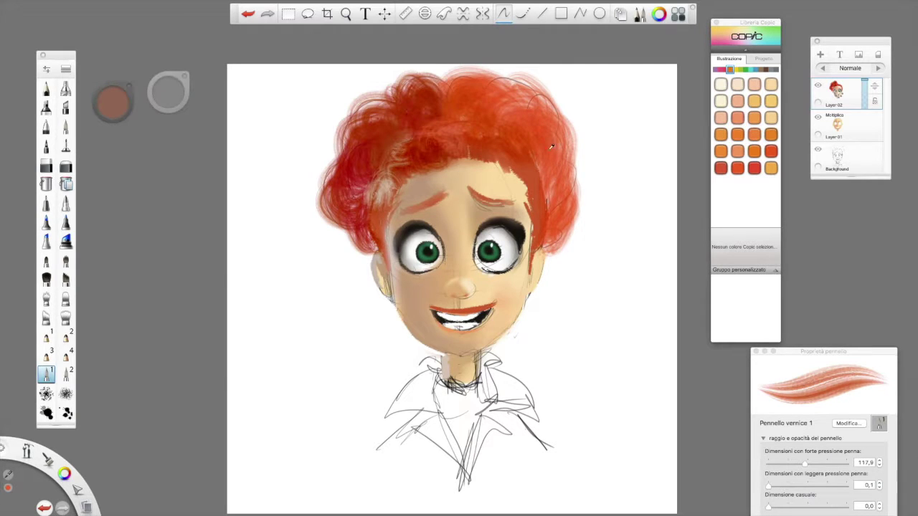
Blend the hairline along the forehead and right-hand temple with strokes in sampled hair and skin tones
alt+click(558, 147)
mouse_move(522, 160)
mouse_down()
mouse_move(499, 162)
mouse_move(510, 183)
mouse_move(523, 184)
mouse_move(530, 214)
mouse_up()
alt+click(521, 185)
alt+click(470, 165)
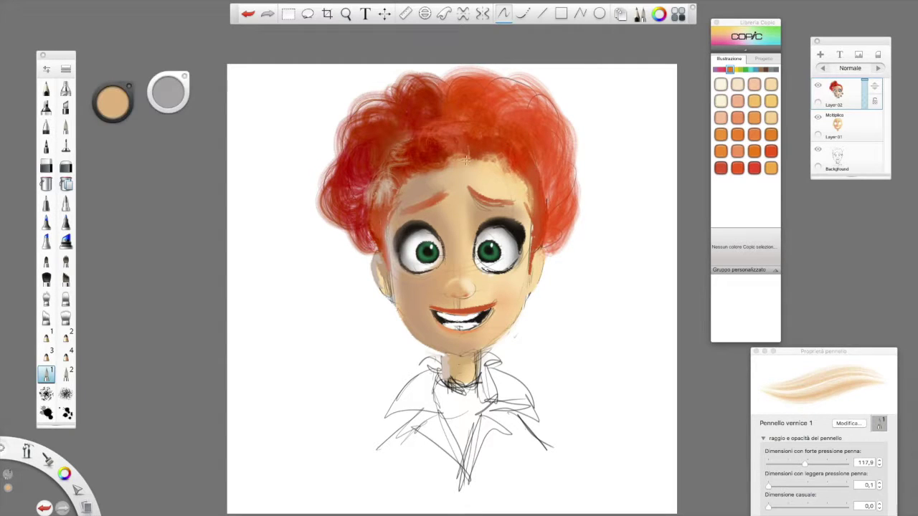
alt+click(446, 159)
drag(406, 187, 441, 160)
click(817, 85)
click(817, 85)
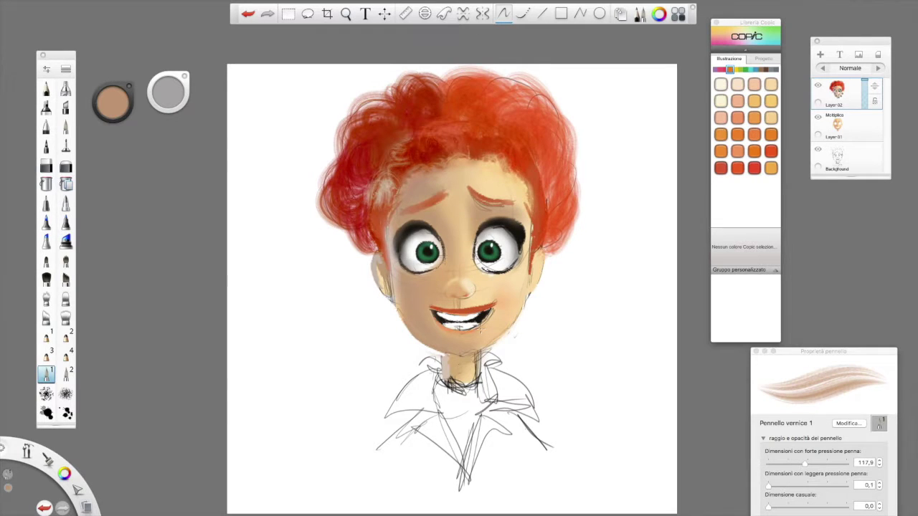
Shade the upper teeth with the airbrush at size 34,8 in Copic C5 Cool Gray No.5
scroll(441, 249, up, 5)
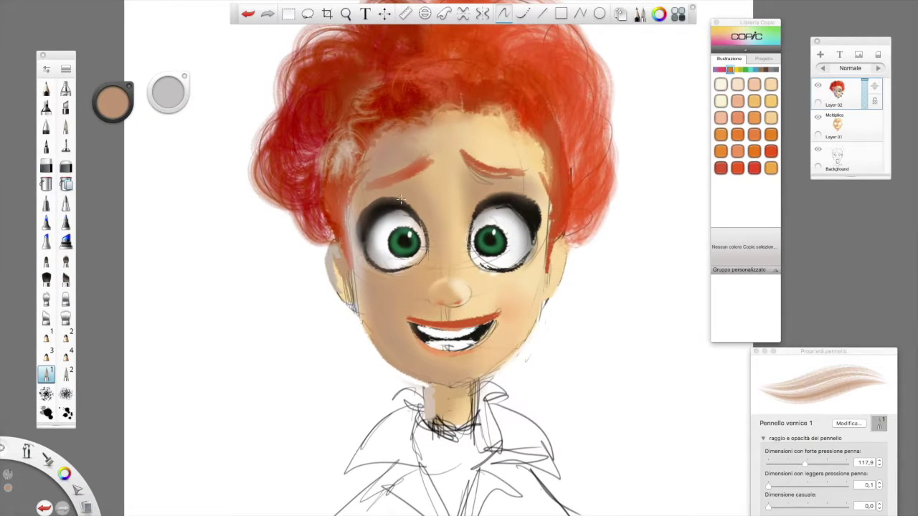
click(65, 88)
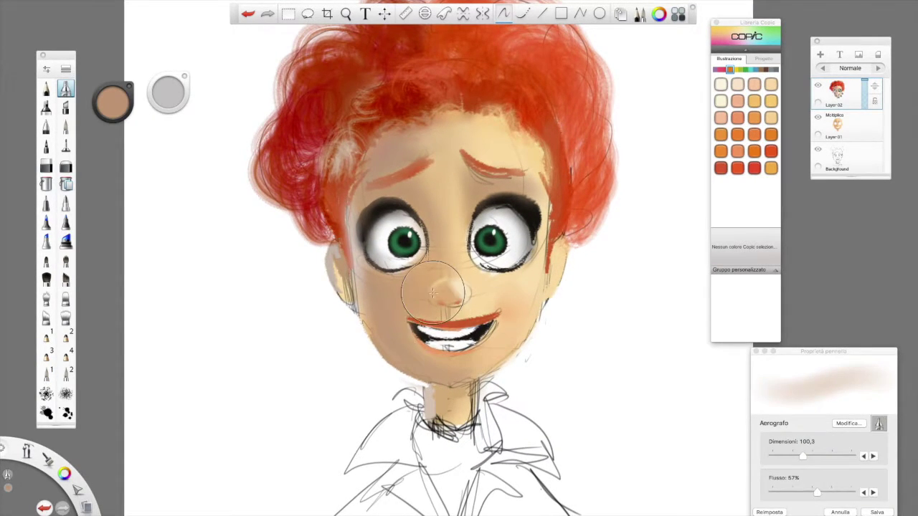
click(785, 456)
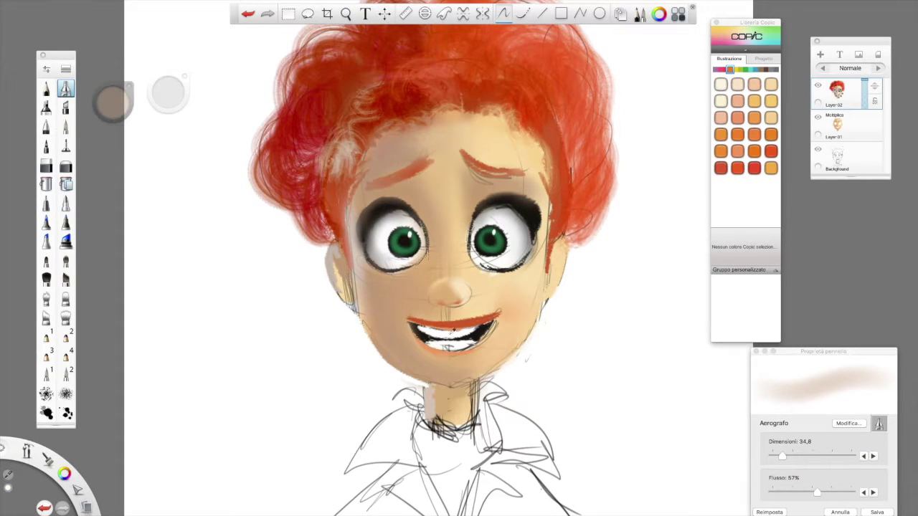
alt+click(450, 334)
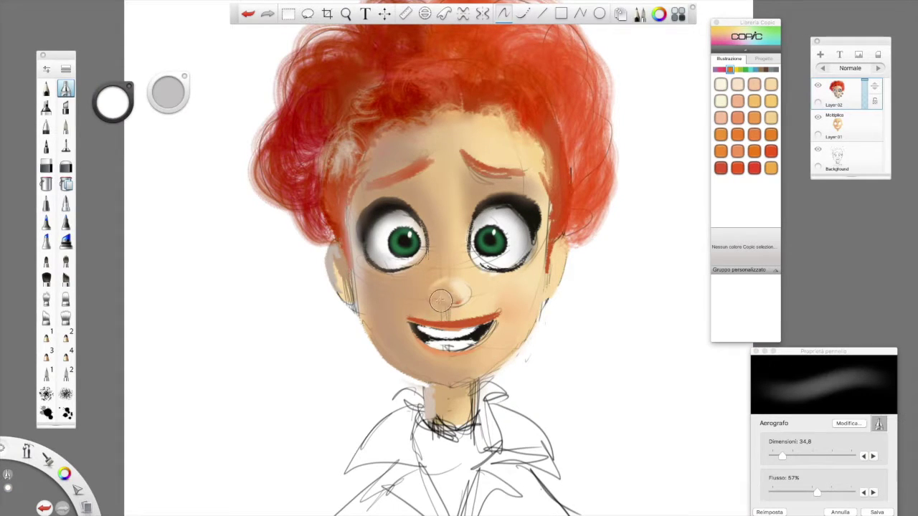
click(754, 70)
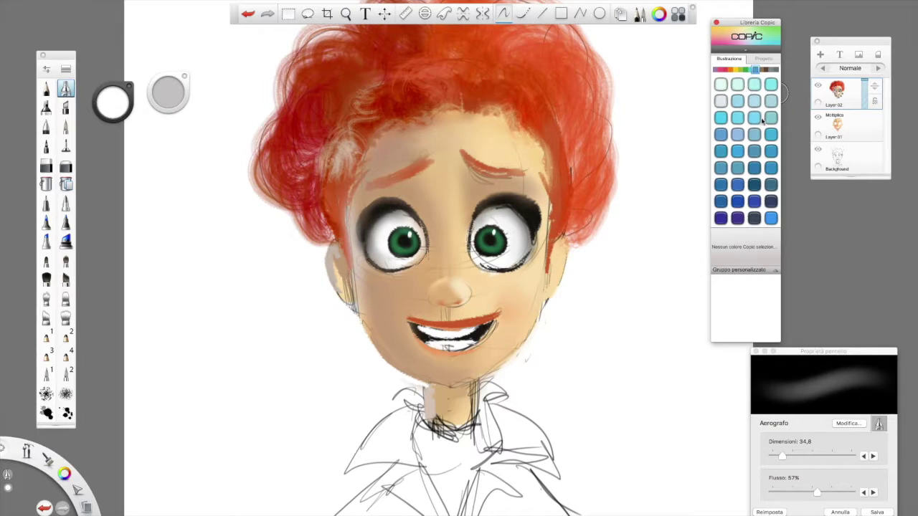
click(770, 70)
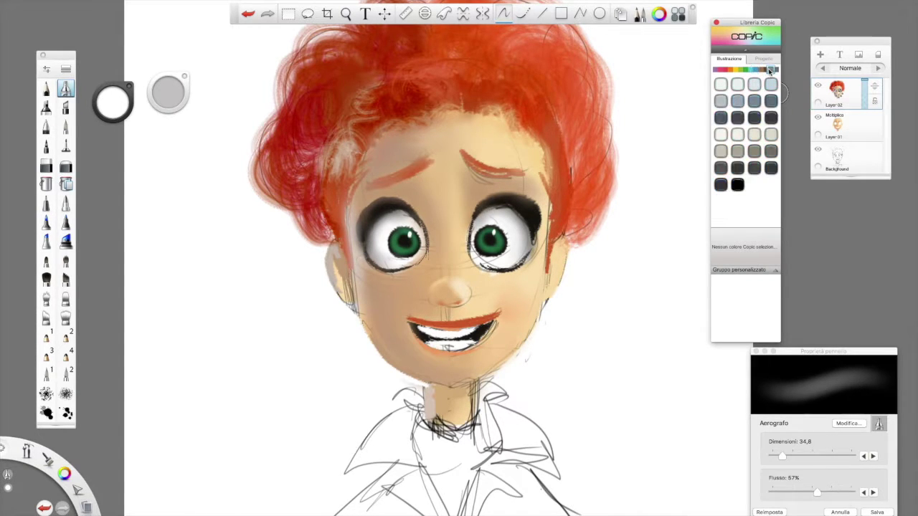
click(754, 101)
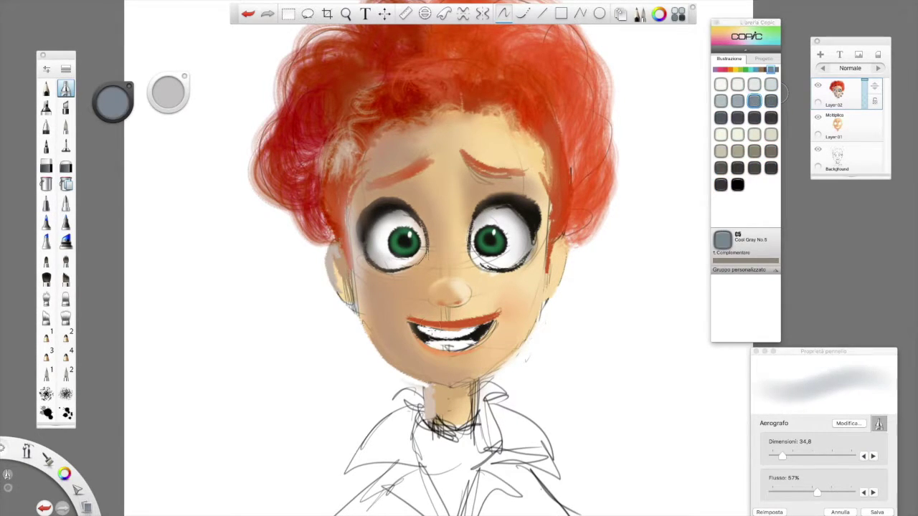
mouse_move(420, 329)
mouse_down()
mouse_move(471, 327)
mouse_move(397, 315)
mouse_move(431, 256)
mouse_move(435, 339)
mouse_move(420, 334)
mouse_move(466, 340)
mouse_up()
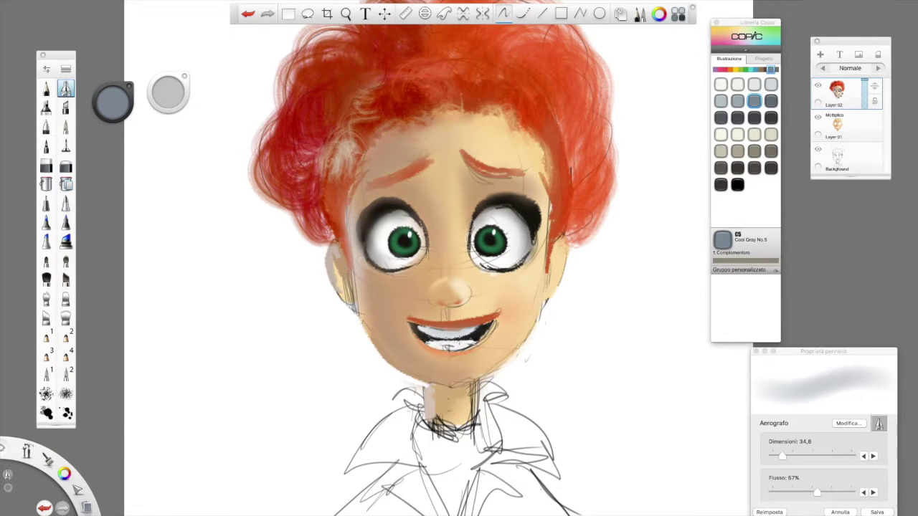
Touch up the skin around the nose in sampled skin tones and redraw the right-hand eye's outline in sampled black with the Matita pencil
alt+click(418, 290)
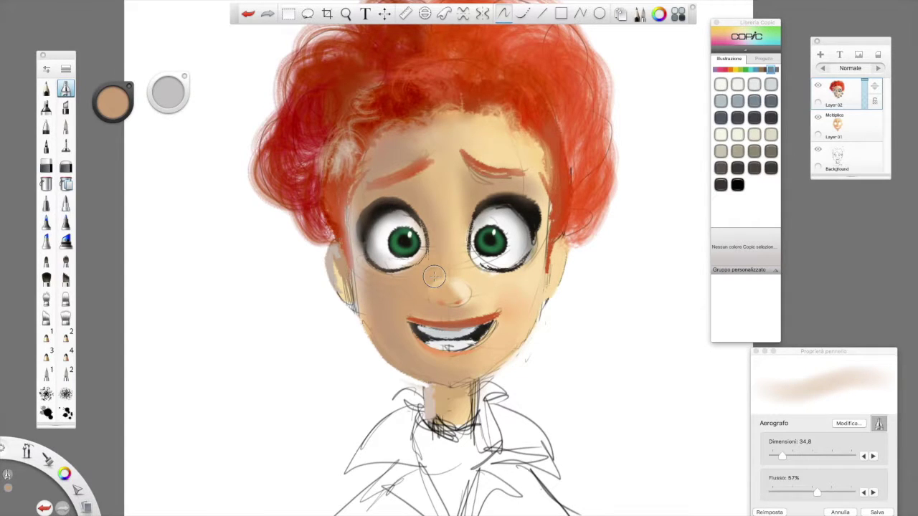
alt+click(457, 223)
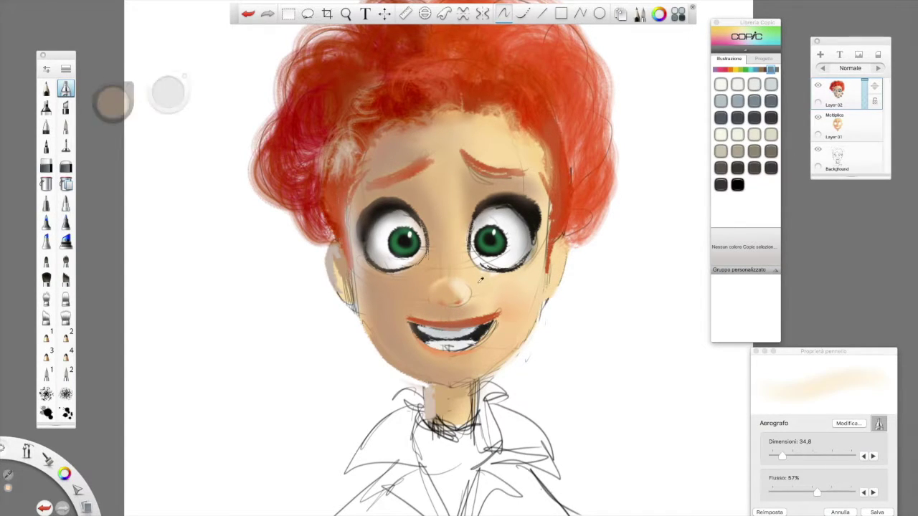
click(47, 87)
alt+click(466, 234)
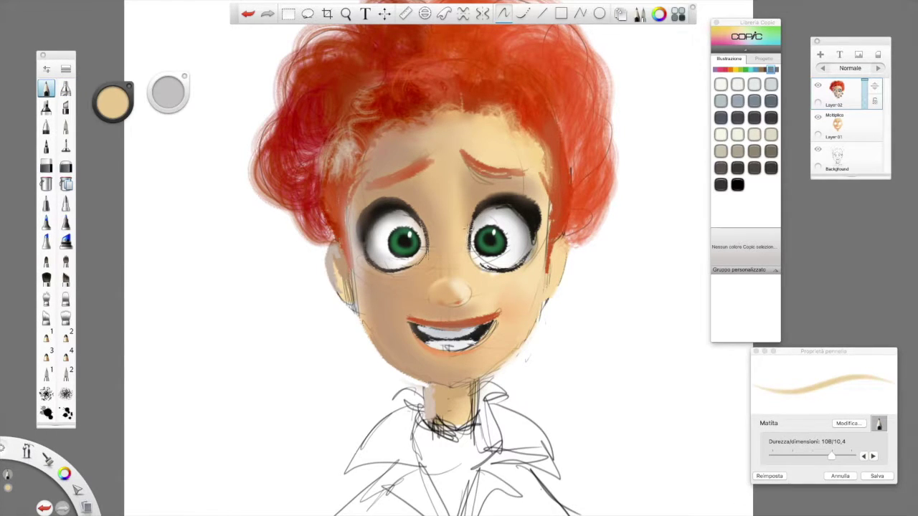
alt+click(490, 202)
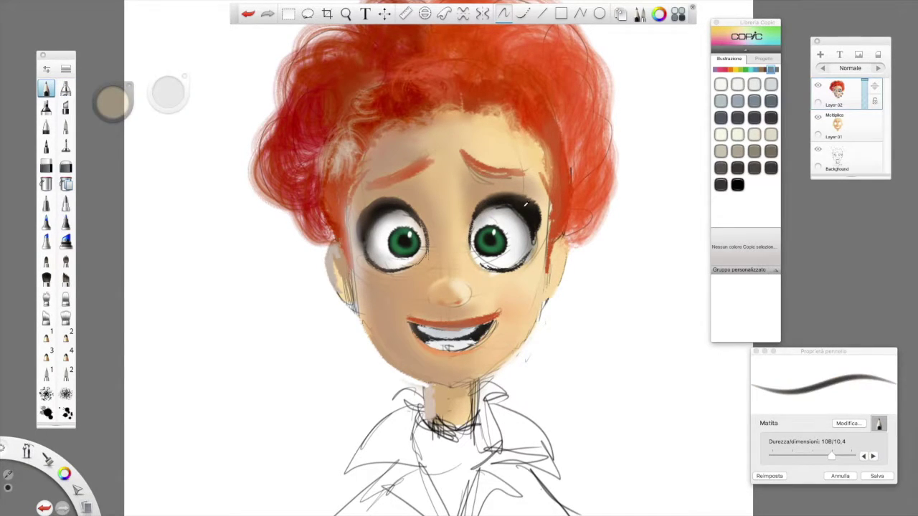
drag(475, 213, 473, 264)
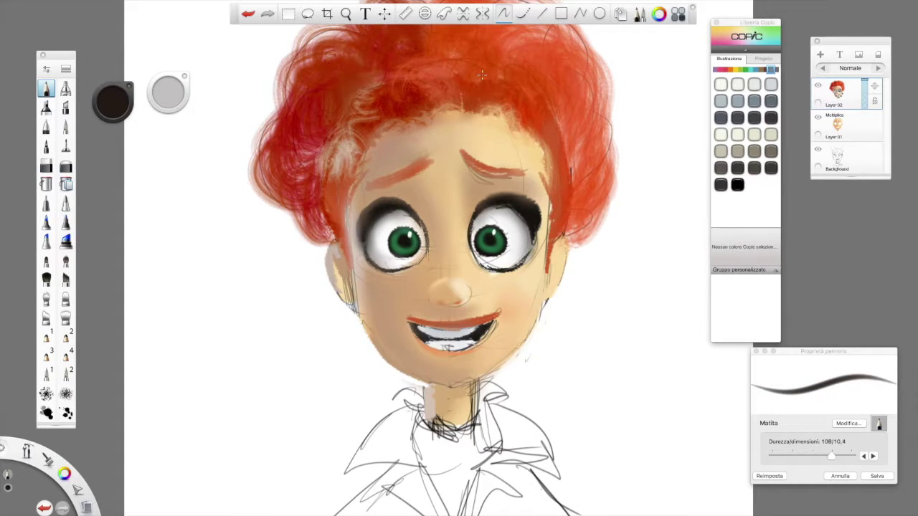
Redraw the lower lip around the mouth with the pencil in the sampled lip colour
alt+click(453, 322)
drag(420, 338, 461, 352)
alt+click(439, 346)
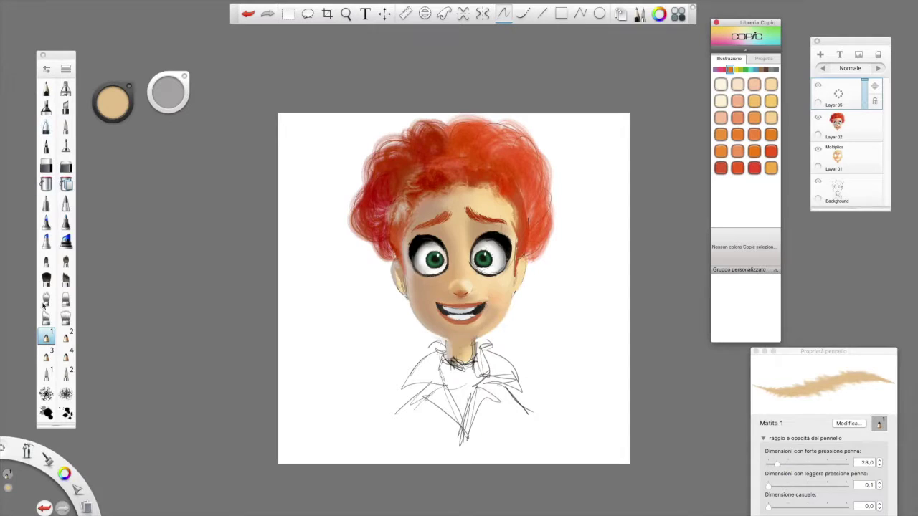
Fill the undershirt between the collar flaps, from the neckline down to its point, in Copic V17 Amethyst with Matita 1
click(716, 70)
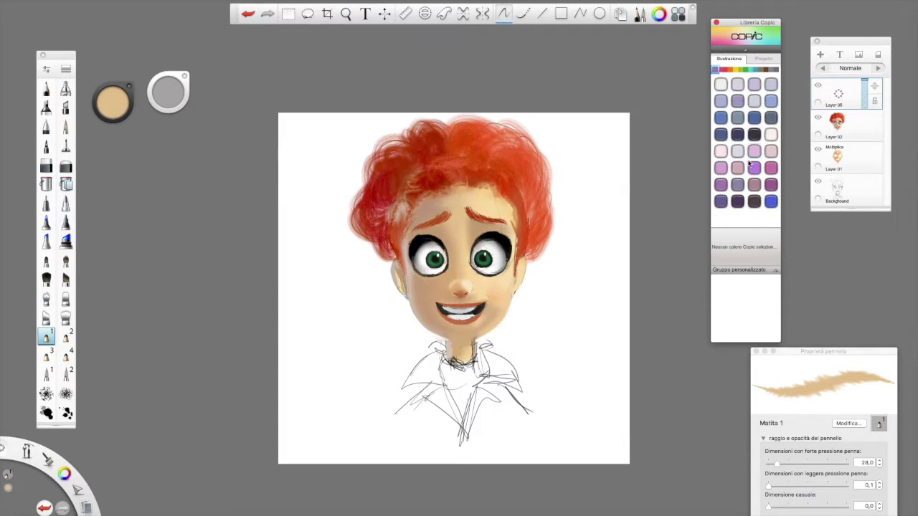
click(721, 202)
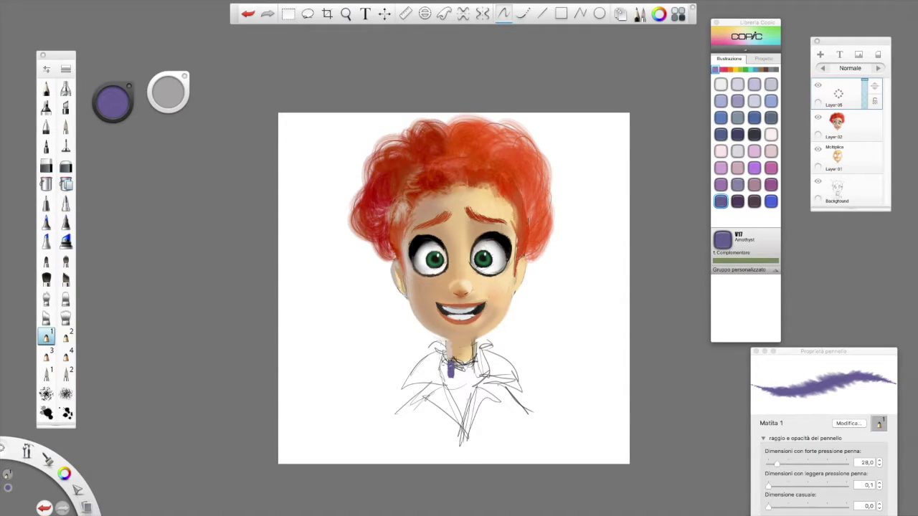
drag(449, 359, 442, 373)
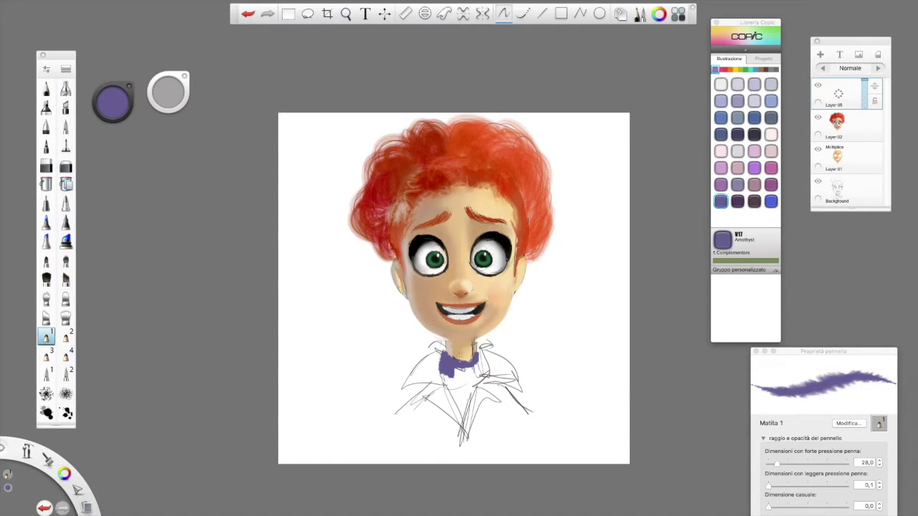
alt+click(462, 351)
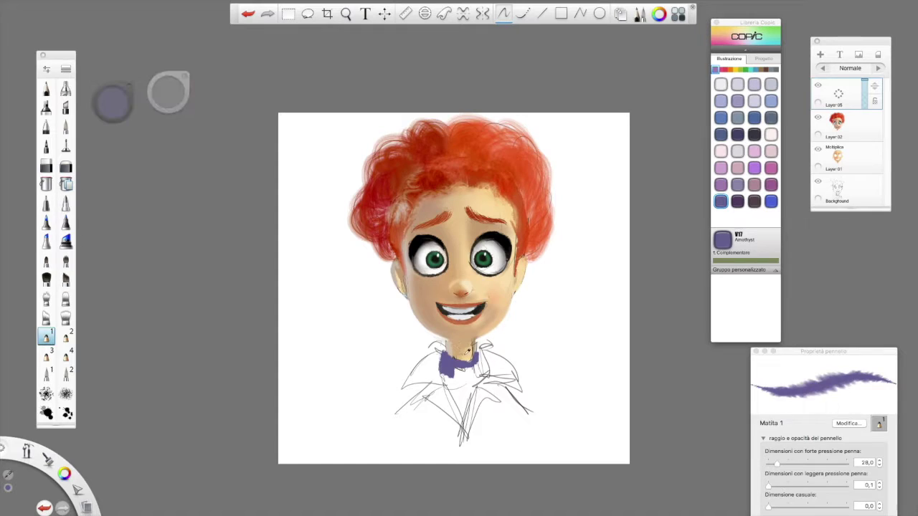
alt+click(470, 363)
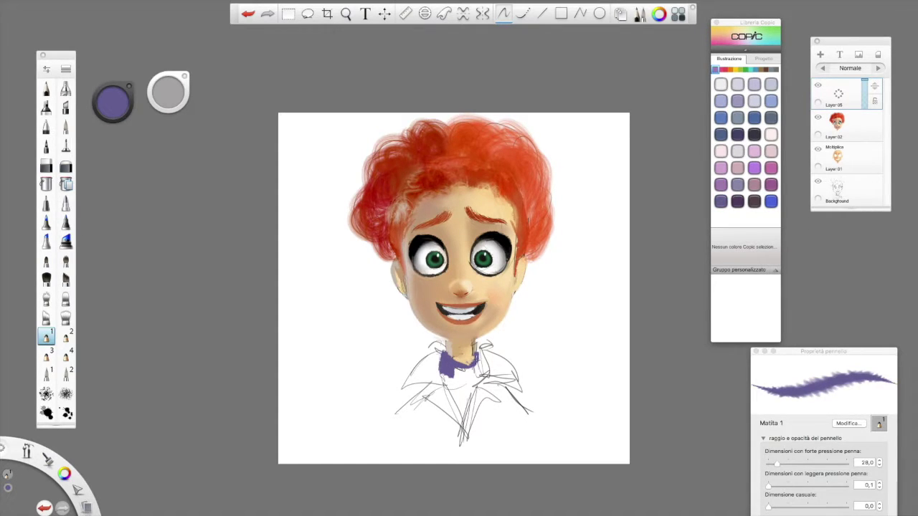
mouse_move(479, 365)
mouse_down()
mouse_move(474, 379)
mouse_move(445, 390)
mouse_move(470, 410)
mouse_move(466, 418)
mouse_move(467, 384)
mouse_up()
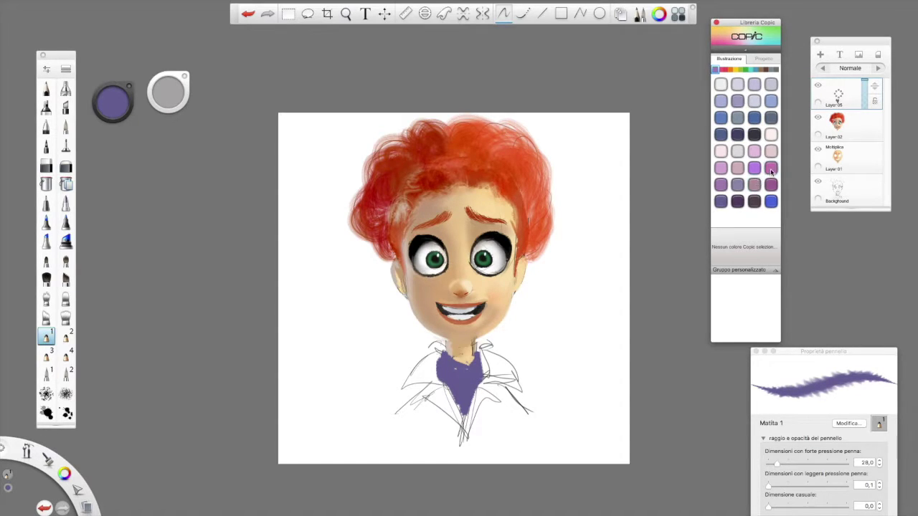
Airbrush Copic V05 on both sides of the undershirt and blend it across with sampled purples at size 46,2
click(774, 168)
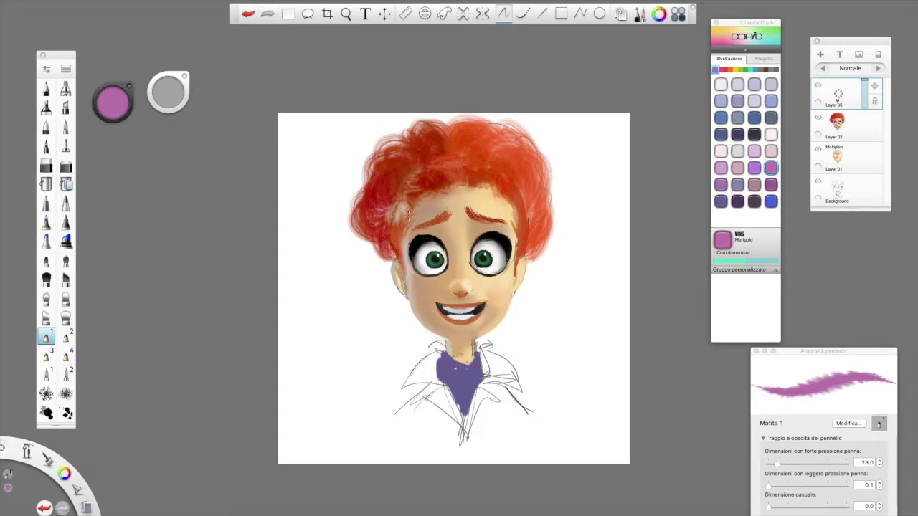
click(65, 90)
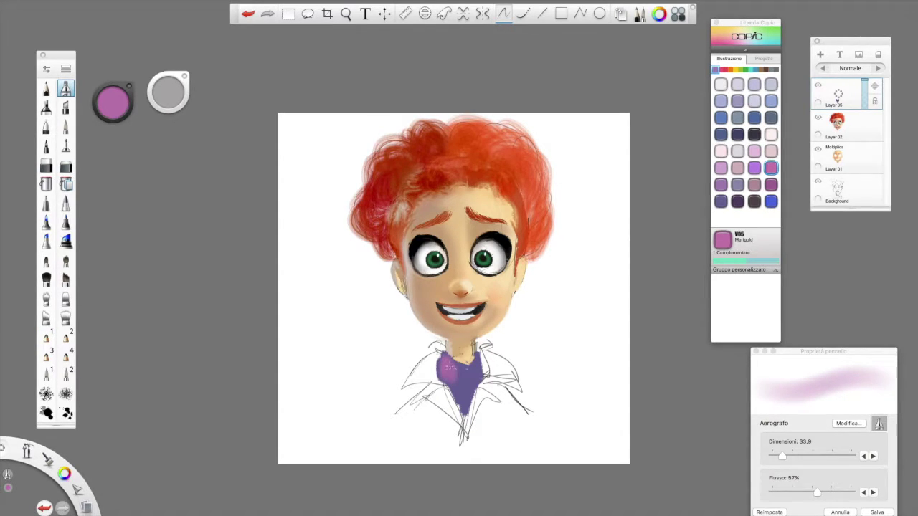
drag(479, 357, 483, 374)
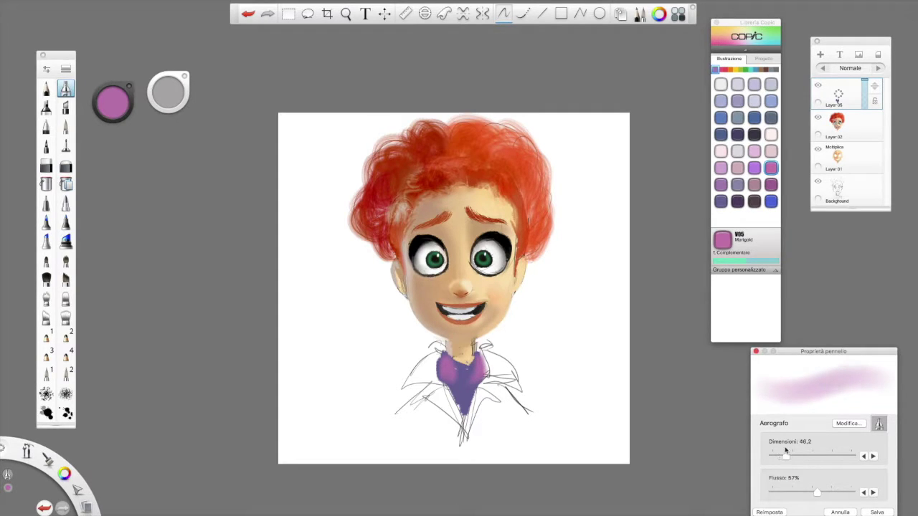
alt+click(464, 380)
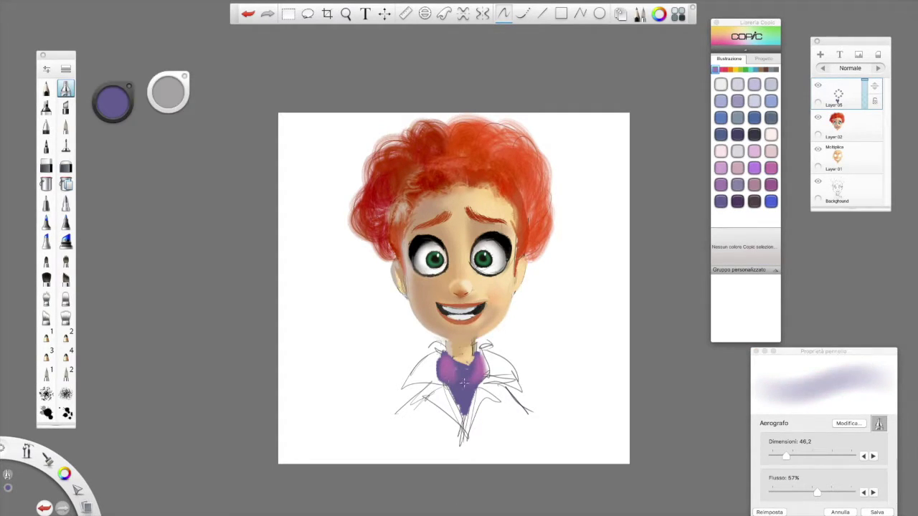
alt+click(446, 373)
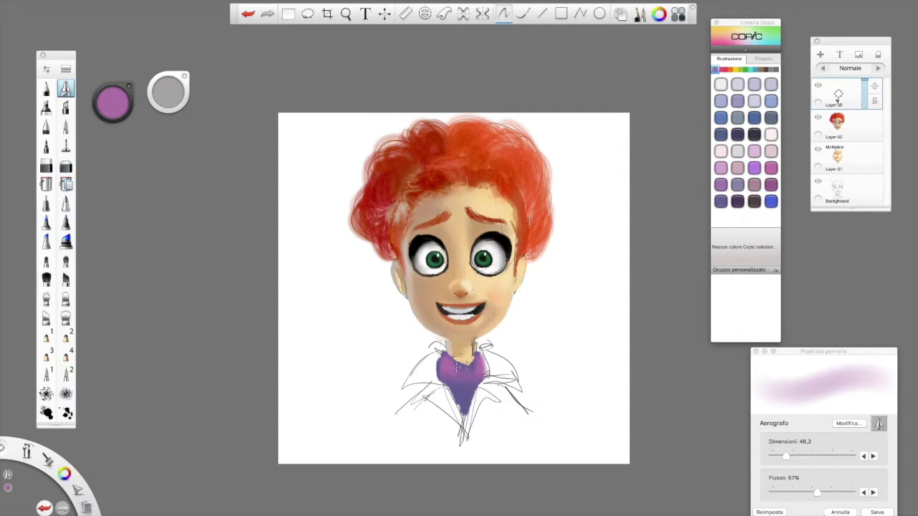
alt+click(462, 394)
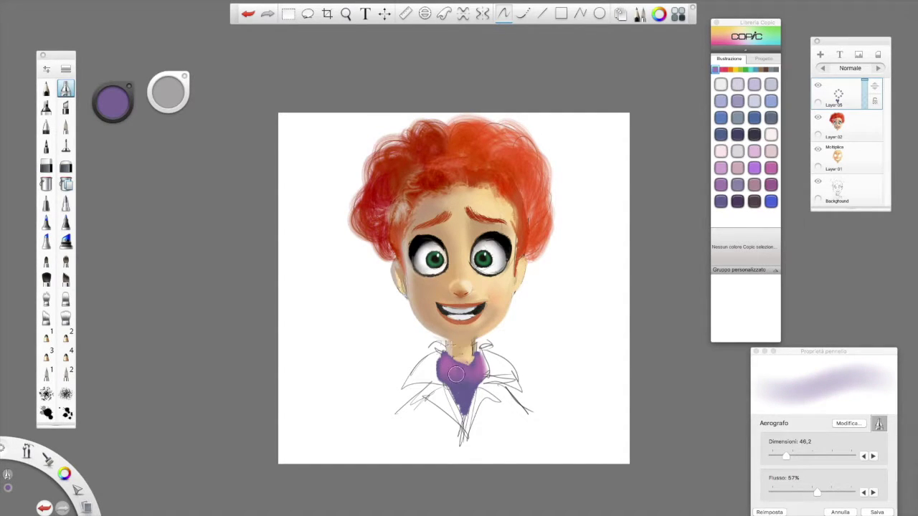
Deepen the undershirt's shading with the airbrush in darker and sampled purples, using size 11,3 for the neckline, and set the size to 34,1
mouse_move(113, 108)
drag(113, 108, 112, 105)
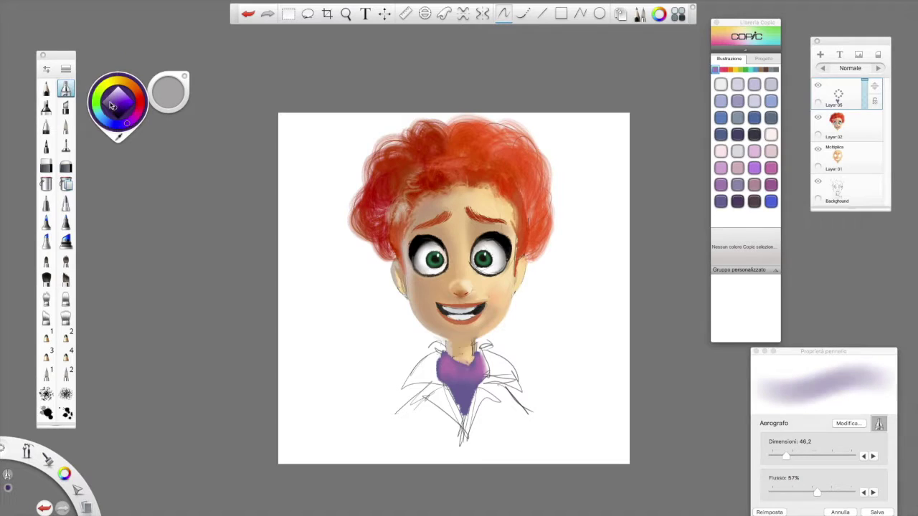
mouse_move(462, 388)
mouse_down()
mouse_move(454, 384)
mouse_move(463, 387)
mouse_move(466, 364)
mouse_up()
alt+click(469, 373)
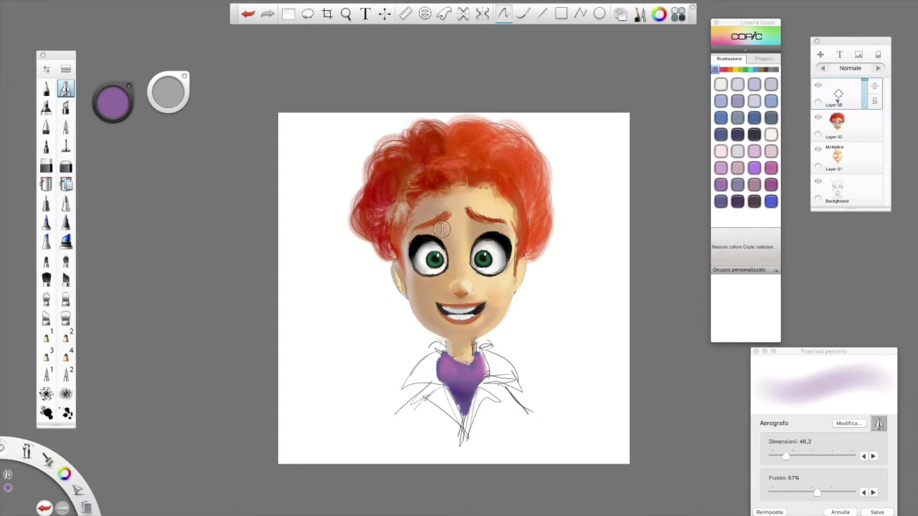
drag(113, 102, 112, 130)
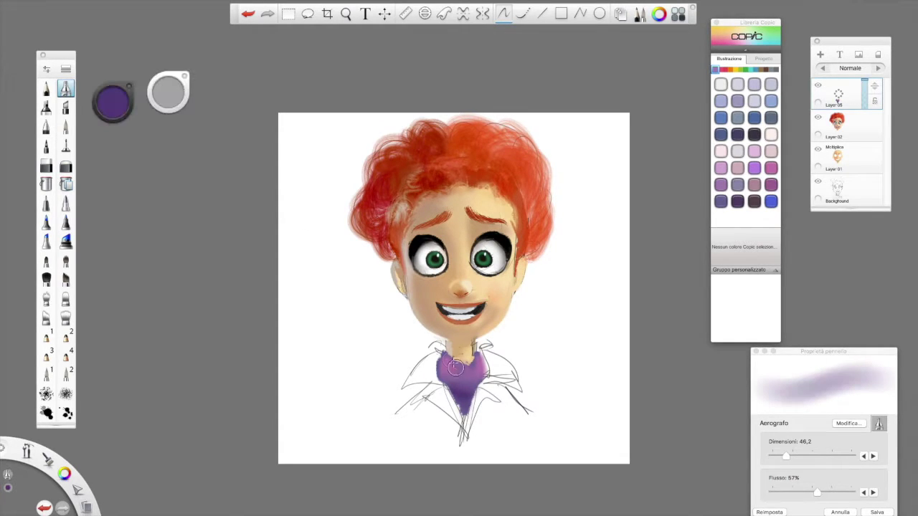
click(772, 451)
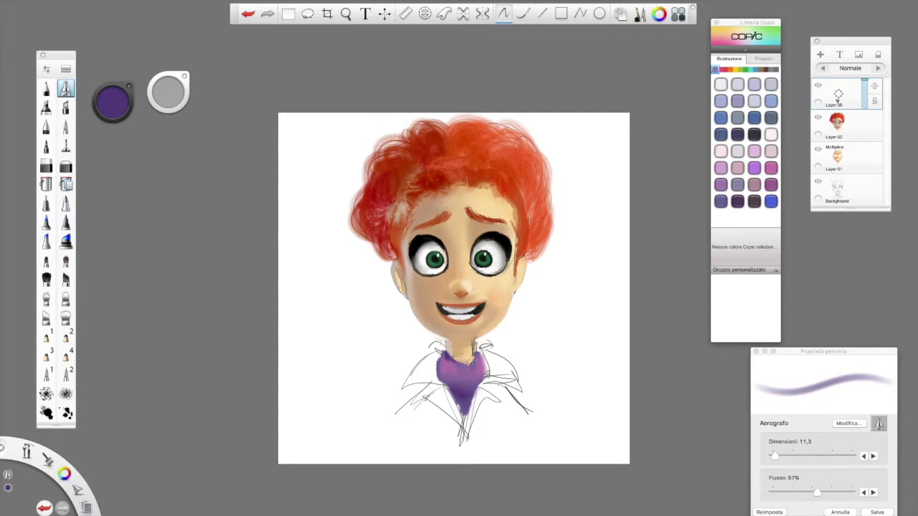
alt+click(456, 365)
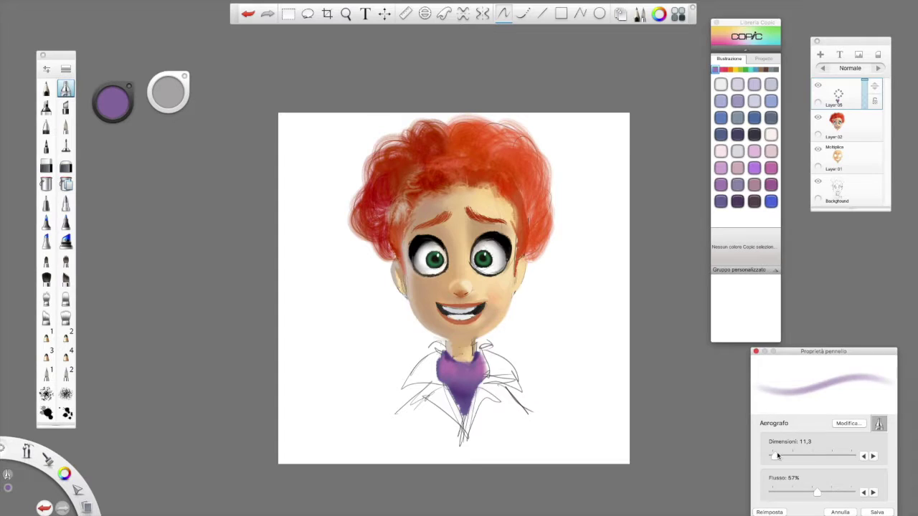
drag(777, 457, 782, 457)
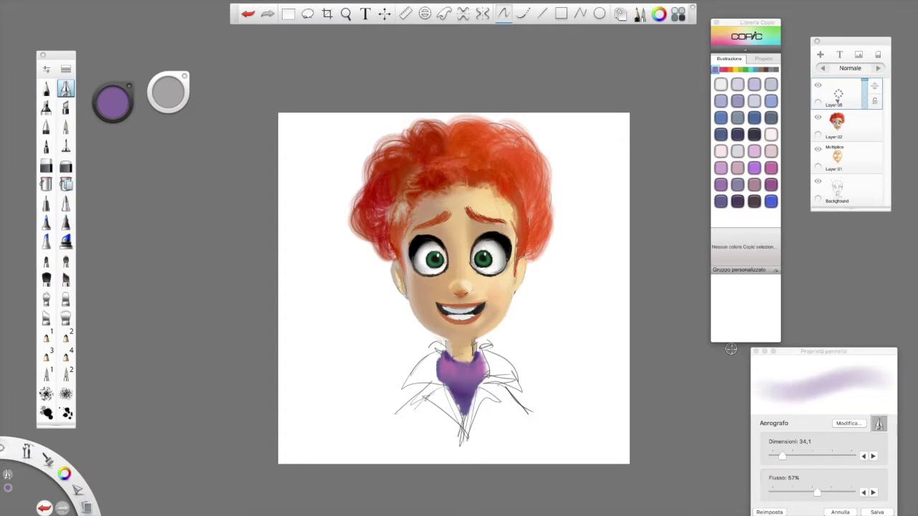
Fill the left-hand collar flap and the lapels down to their point in Copic E57 Light Walnut with Matita 1
click(766, 69)
click(755, 119)
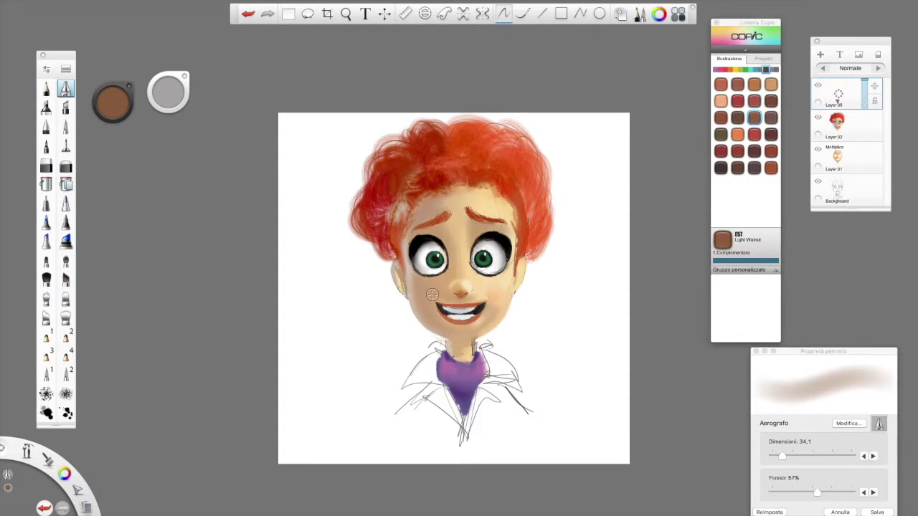
mouse_move(414, 375)
mouse_down()
mouse_move(430, 358)
mouse_move(409, 384)
mouse_move(434, 358)
mouse_move(434, 371)
mouse_move(403, 388)
mouse_up()
click(46, 336)
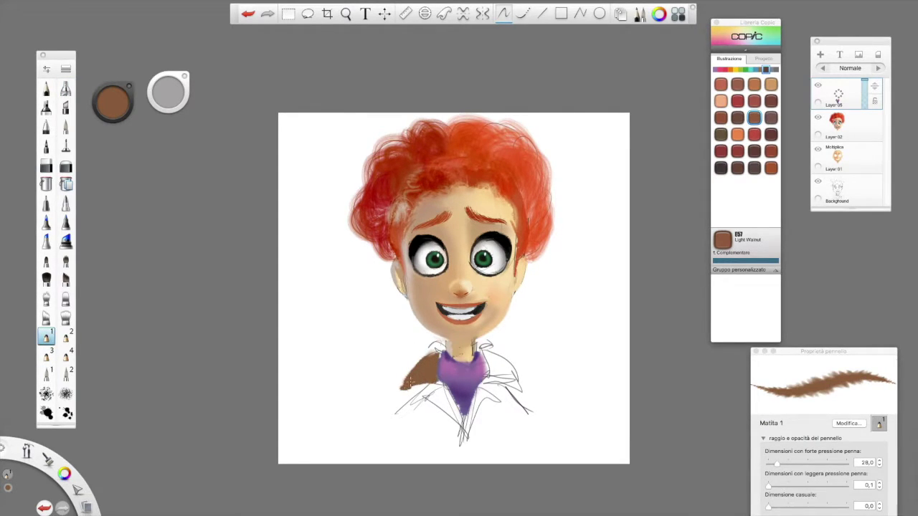
mouse_move(431, 358)
mouse_down()
mouse_move(401, 387)
mouse_move(443, 386)
mouse_move(428, 409)
mouse_move(459, 421)
mouse_move(448, 419)
mouse_move(462, 431)
mouse_move(457, 440)
mouse_move(472, 406)
mouse_up()
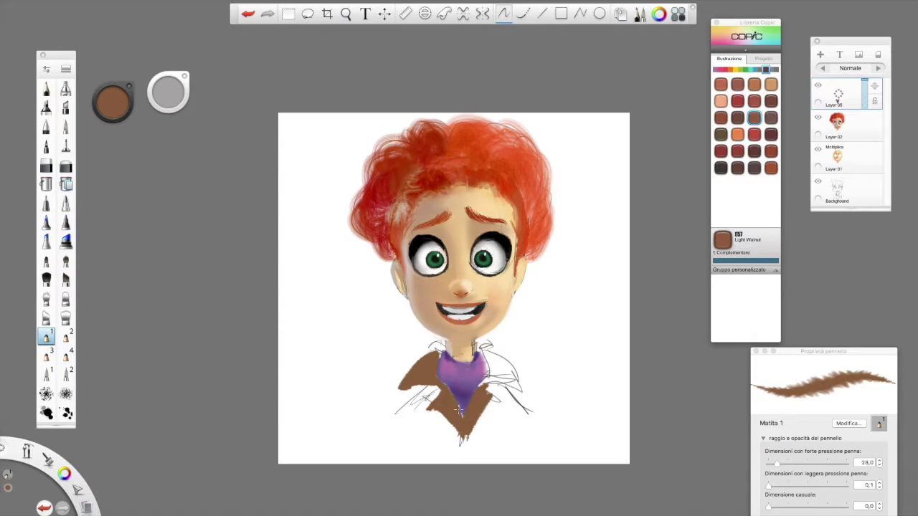
Touch up the undershirt's lower tip in sampled purple and fill the right-hand collar flap in the sampled lapel brown
alt+click(461, 394)
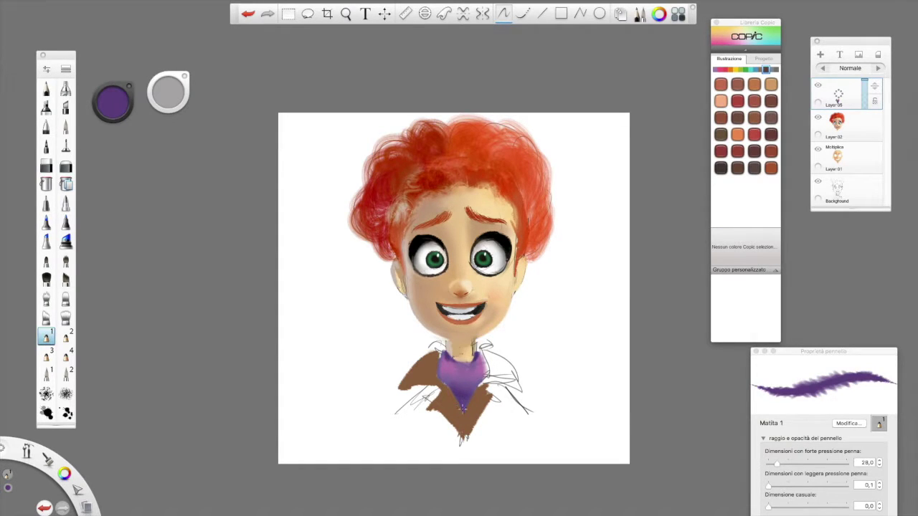
alt+click(453, 404)
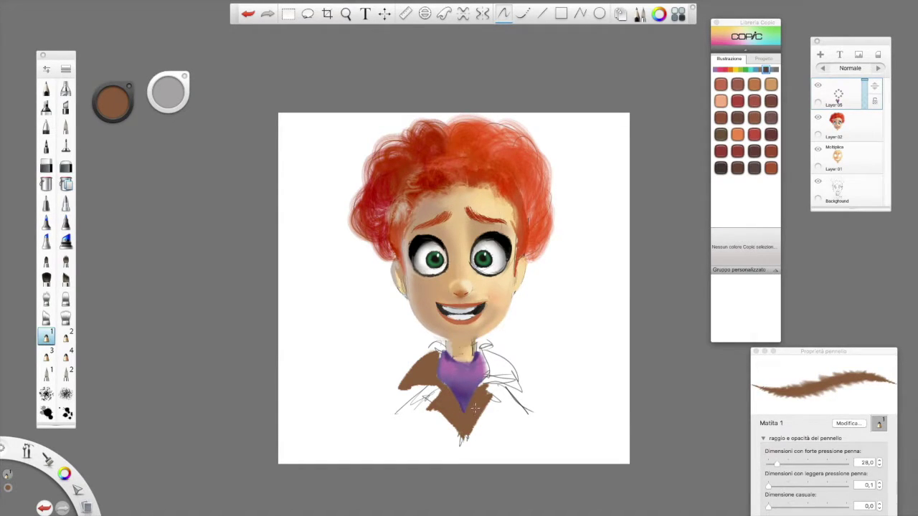
mouse_move(488, 391)
mouse_down()
mouse_move(494, 403)
mouse_move(479, 423)
mouse_move(486, 401)
mouse_move(517, 386)
mouse_up()
mouse_move(479, 350)
mouse_down()
mouse_move(513, 373)
mouse_move(502, 380)
mouse_move(482, 353)
mouse_move(486, 379)
mouse_up()
Clean up the undershirt's edge against the collar in sampled light purple and line its neckline in sampled dark purple
alt+click(481, 363)
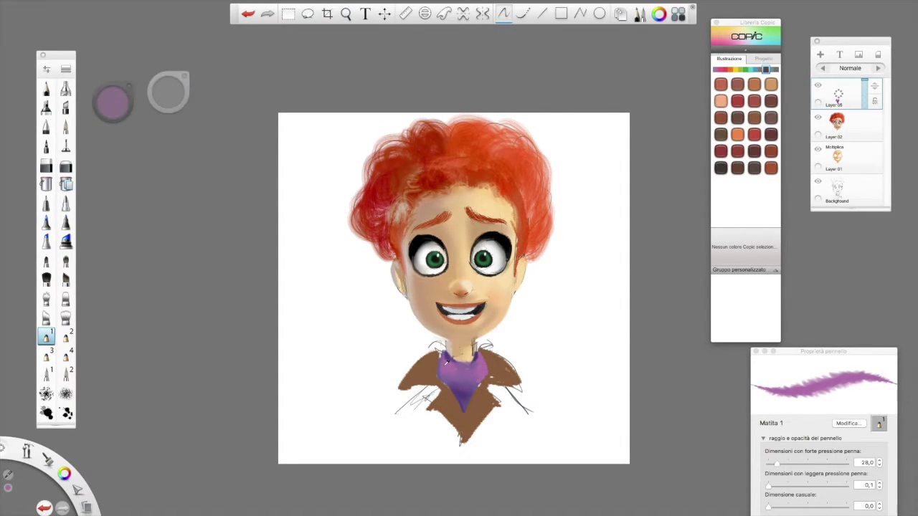
drag(439, 373, 446, 383)
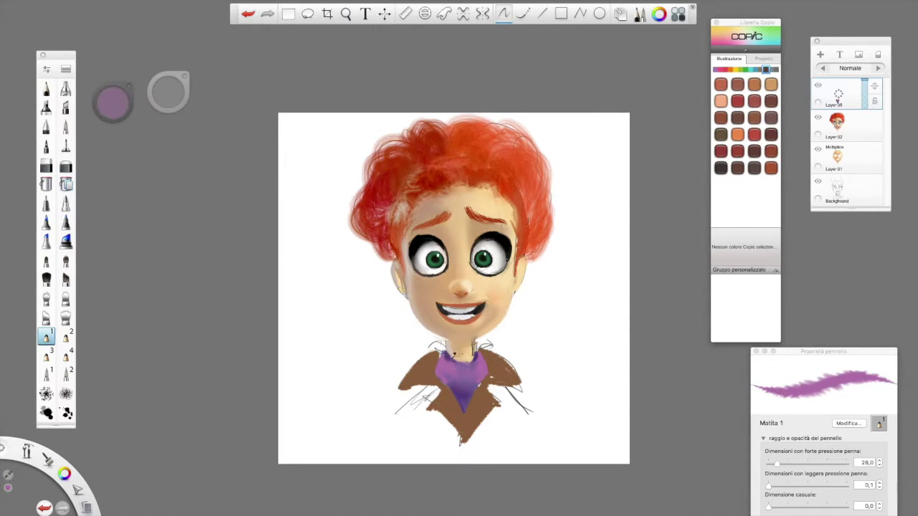
alt+click(464, 392)
mouse_move(442, 346)
mouse_down()
mouse_move(433, 350)
mouse_move(486, 347)
mouse_move(467, 362)
mouse_up()
alt+click(443, 364)
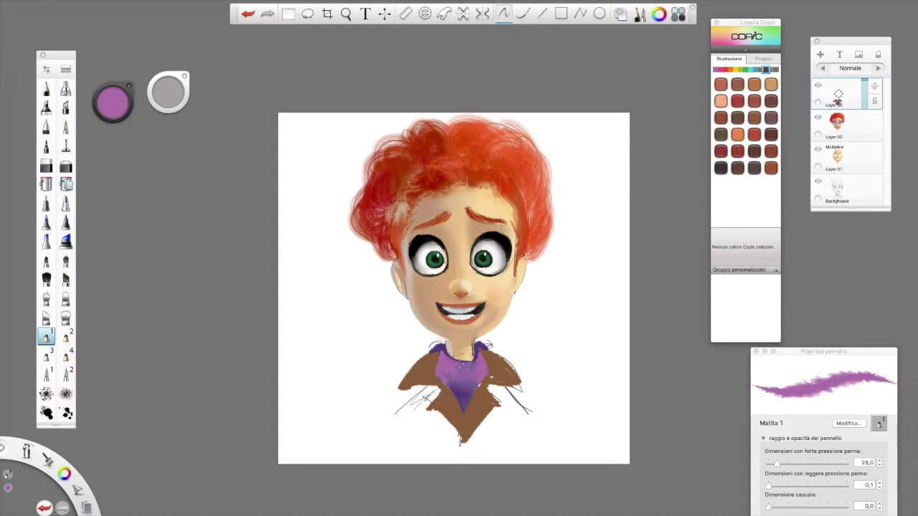
Fill the jacket's shoulders and chest on both sides of the lapels in Copic E29 Burnt Umber with Matita 1
click(754, 151)
mouse_move(427, 394)
mouse_down()
mouse_move(403, 400)
mouse_move(399, 436)
mouse_move(421, 396)
mouse_move(432, 394)
mouse_move(428, 409)
mouse_move(436, 394)
mouse_move(414, 402)
mouse_move(400, 437)
mouse_up()
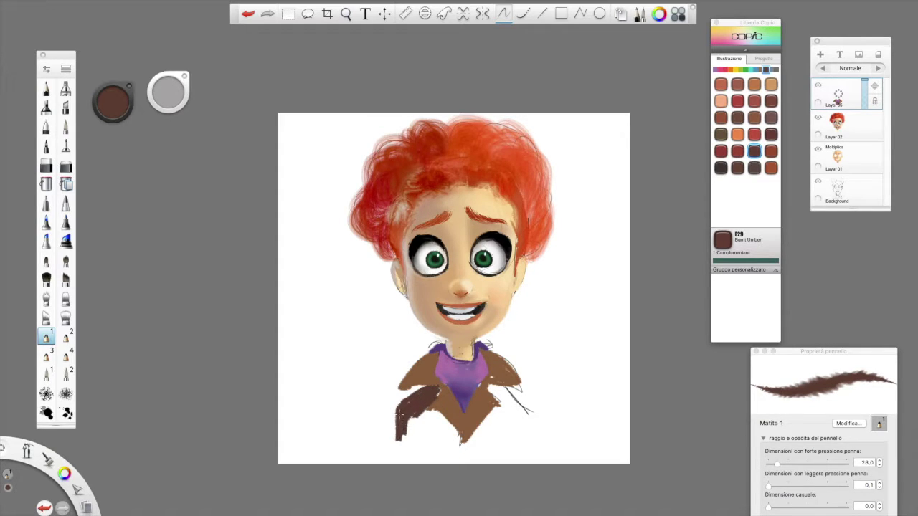
mouse_move(491, 384)
mouse_down()
mouse_move(513, 392)
mouse_move(529, 423)
mouse_move(522, 430)
mouse_move(495, 387)
mouse_move(509, 423)
mouse_move(504, 406)
mouse_move(482, 430)
mouse_move(520, 427)
mouse_move(525, 395)
mouse_up()
mouse_move(401, 439)
mouse_down()
mouse_move(412, 419)
mouse_move(422, 430)
mouse_move(452, 407)
mouse_up()
mouse_move(459, 441)
mouse_down()
mouse_move(430, 413)
mouse_move(444, 426)
mouse_up()
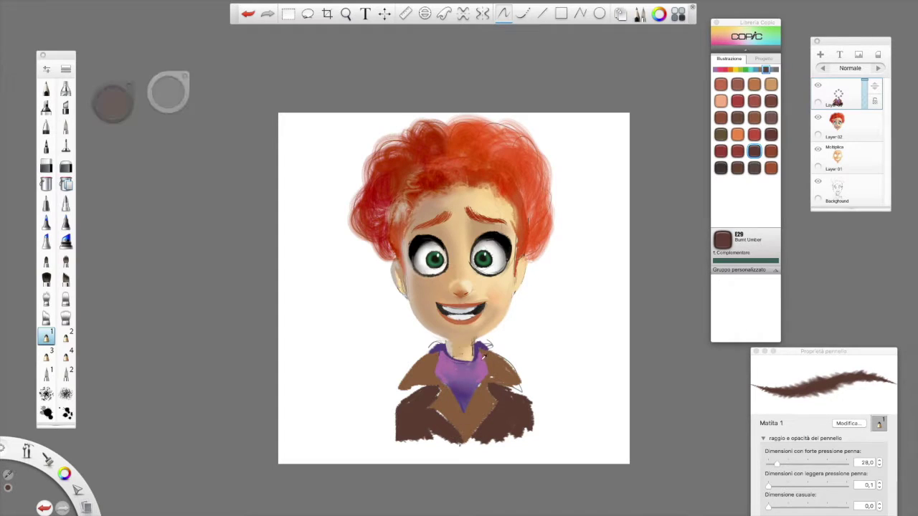
Paint the undershirt's raised collar on both sides of the neck in sampled purple and refine the left-hand lapel's edge in sampled dark brown
alt+click(479, 367)
drag(479, 344, 492, 347)
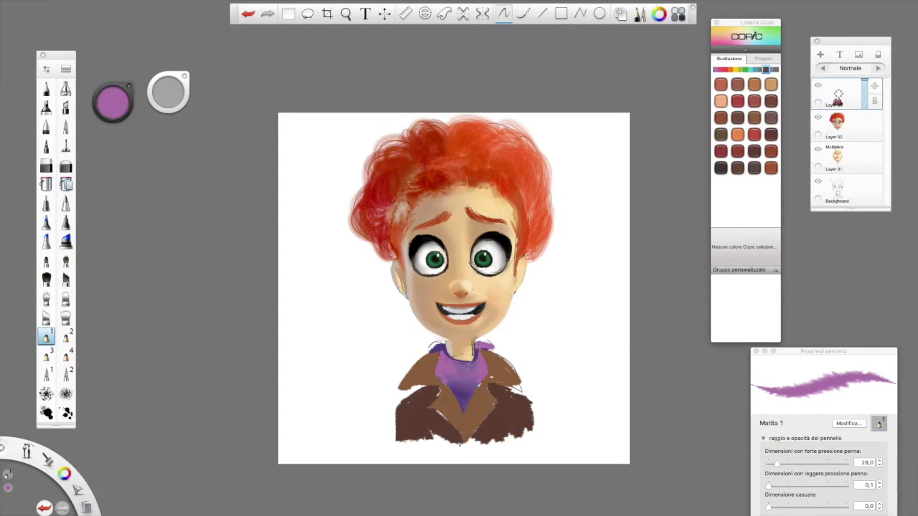
drag(436, 349, 443, 351)
alt+click(429, 418)
drag(438, 413, 451, 430)
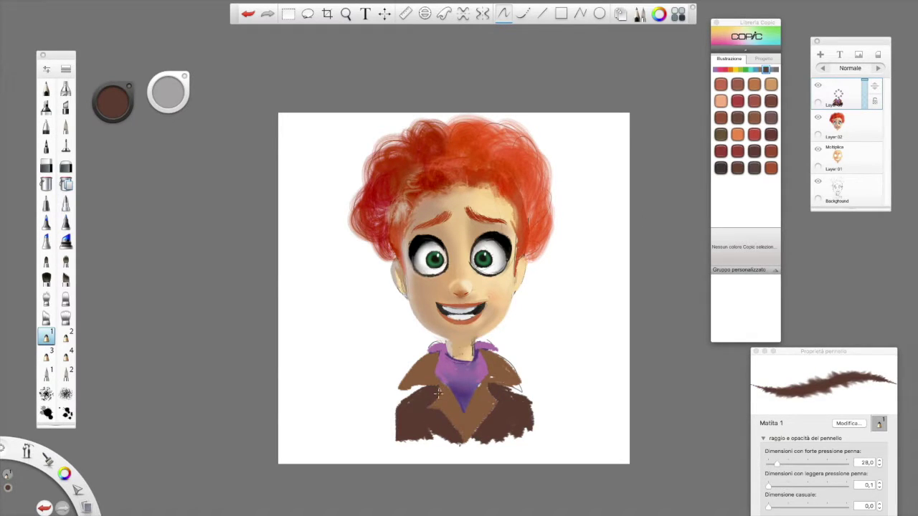
Airbrush lighter brown highlights onto the collar flaps and lapels, raising the brush size to 47,6
click(66, 88)
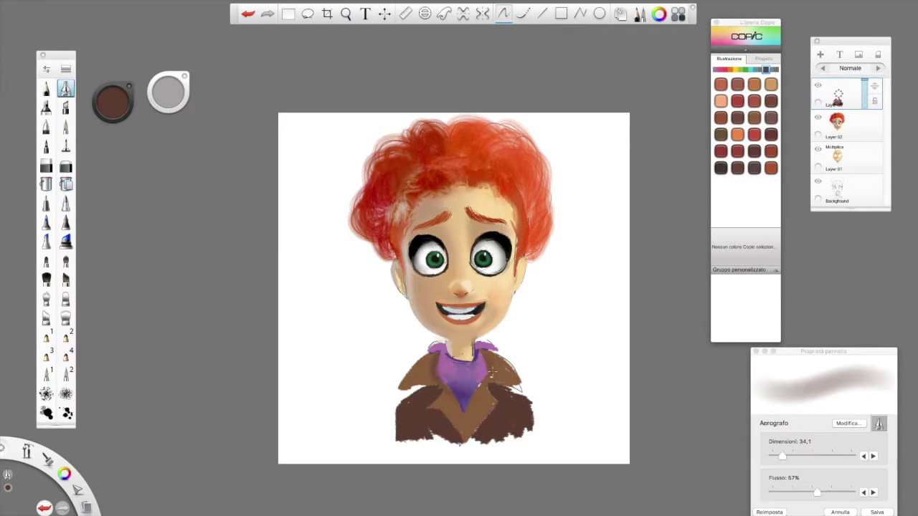
alt+click(502, 368)
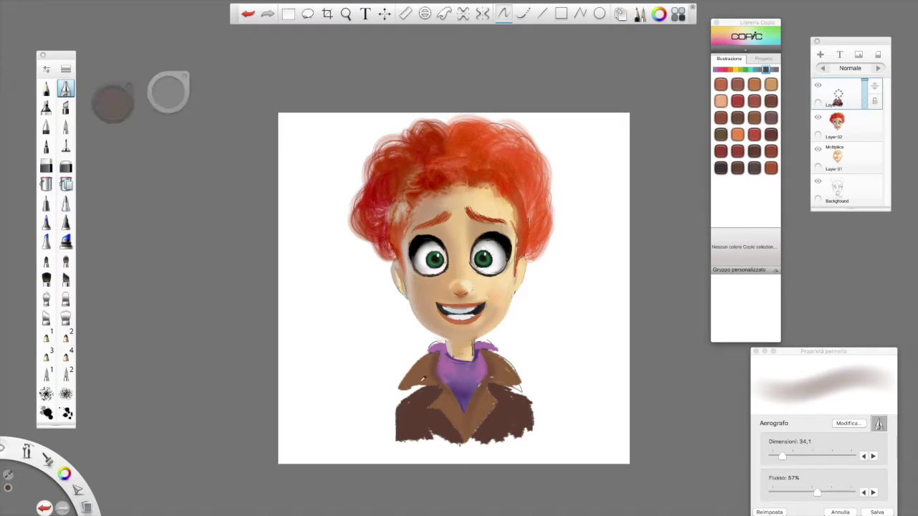
click(113, 103)
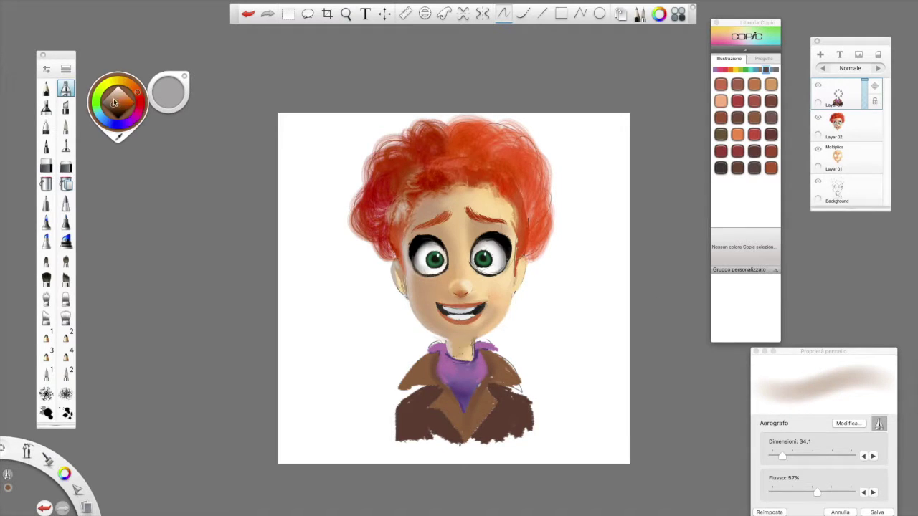
click(116, 98)
mouse_move(416, 358)
mouse_down()
mouse_move(408, 383)
mouse_move(424, 381)
mouse_up()
drag(782, 456, 787, 457)
mouse_move(431, 403)
mouse_down()
mouse_move(452, 425)
mouse_move(451, 407)
mouse_up()
mouse_move(487, 358)
mouse_down()
mouse_move(514, 382)
mouse_move(494, 381)
mouse_move(492, 406)
mouse_up()
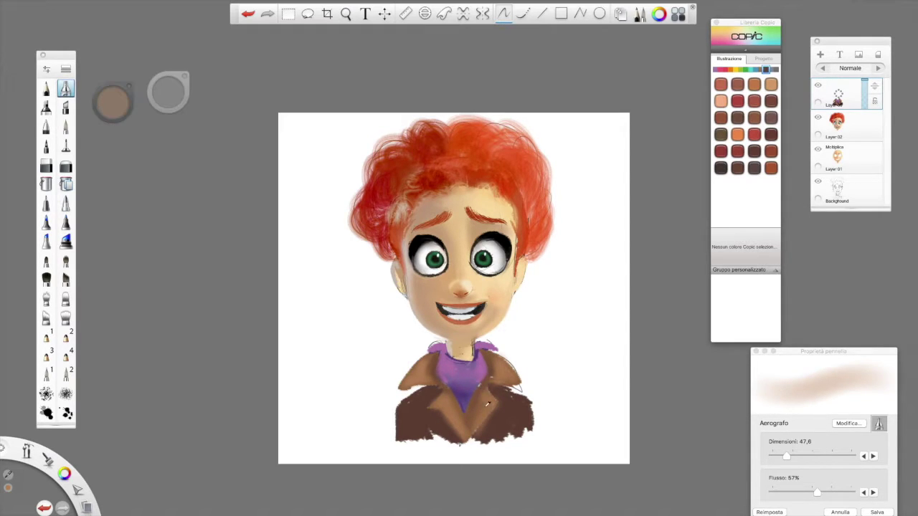
Airbrush the right-hand side of the jacket with sampled light and dark browns at size 67,5
alt+click(491, 403)
drag(517, 405, 524, 410)
drag(788, 457, 793, 457)
drag(523, 409, 513, 403)
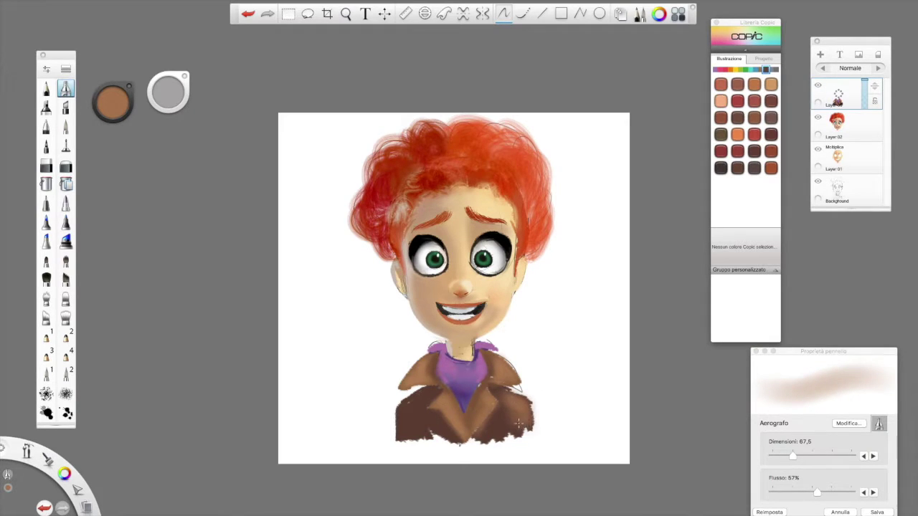
alt+click(503, 424)
drag(512, 400, 517, 419)
Blend the left-hand side of the jacket with sampled browns and soften the shading beside both lapels with the airbrush
alt+click(434, 394)
mouse_move(427, 391)
mouse_down()
mouse_move(409, 414)
mouse_move(417, 418)
mouse_up()
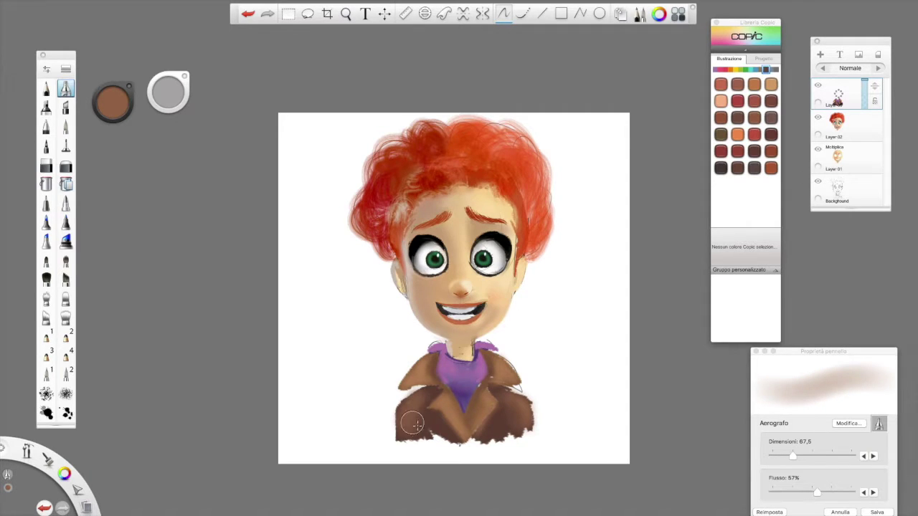
alt+click(414, 420)
drag(432, 396, 434, 406)
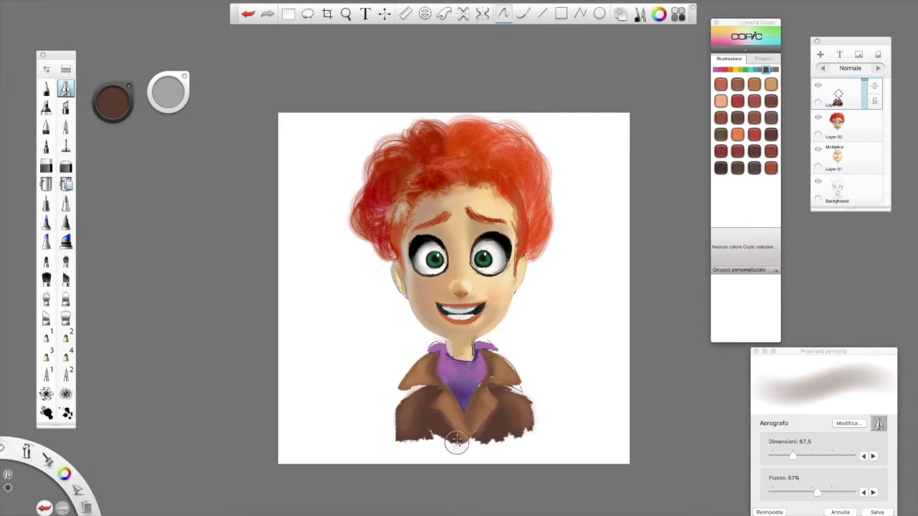
drag(502, 393, 499, 396)
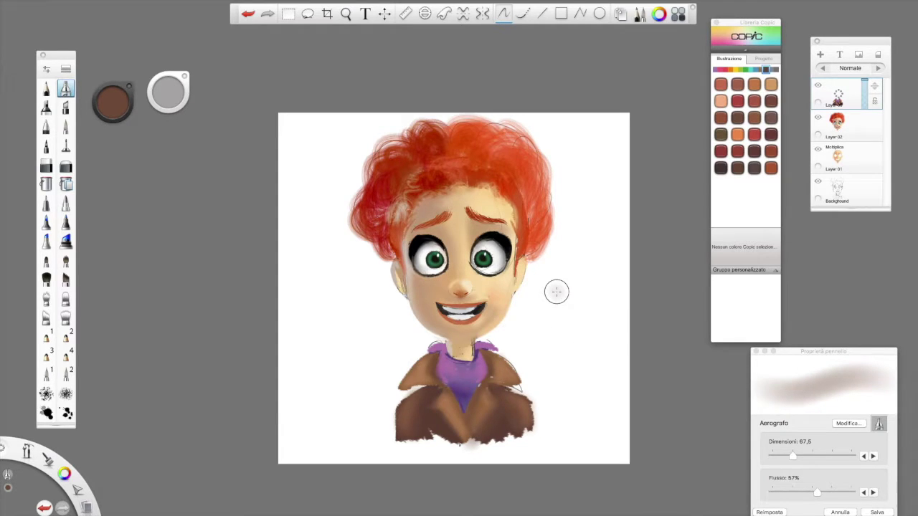
Even out the jacket's lower edge in brown with Matita 1 and mirror the canvas horizontally
click(46, 336)
mouse_move(416, 438)
mouse_down()
mouse_move(452, 442)
mouse_move(405, 443)
mouse_move(499, 439)
mouse_up()
alt+click(477, 427)
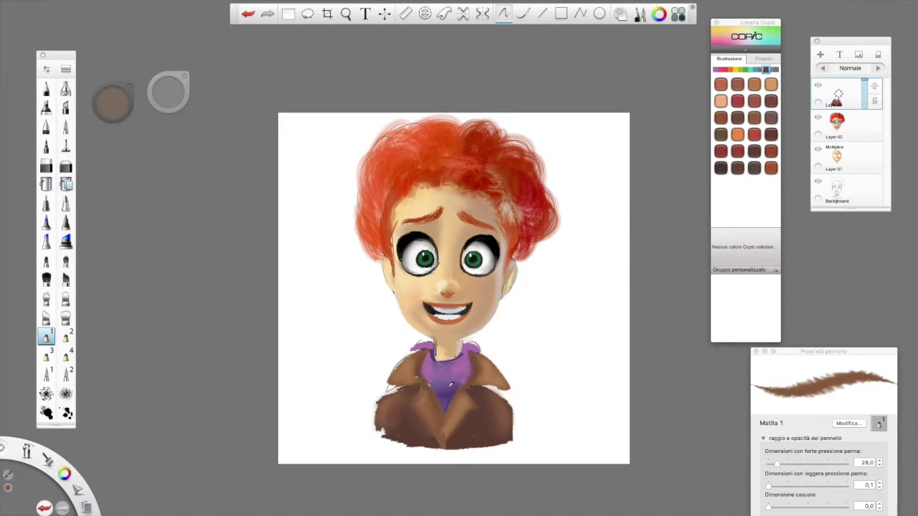
Clean up the gaps between the collar flaps and shoulders with Matita 1 in sampled white and jacket brown
alt+click(511, 393)
mouse_move(500, 395)
mouse_down()
mouse_move(488, 389)
mouse_move(501, 397)
mouse_up()
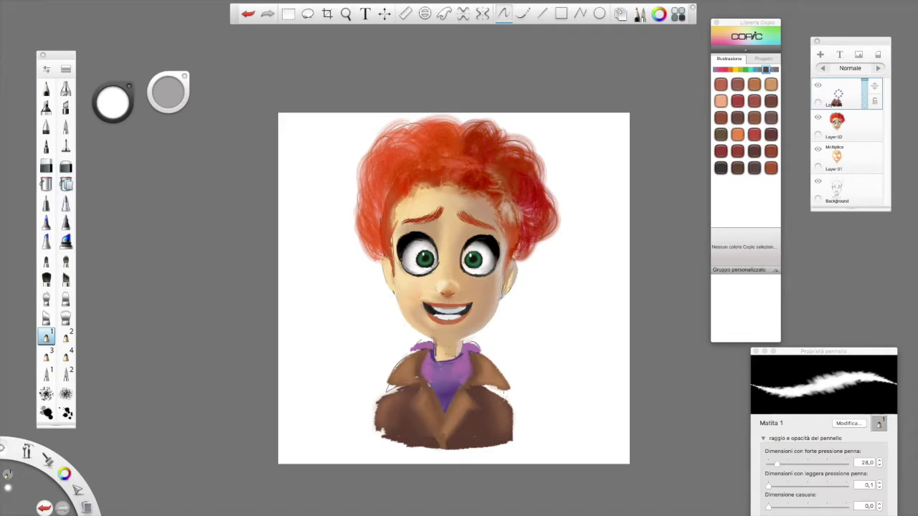
alt+click(380, 393)
alt+click(396, 390)
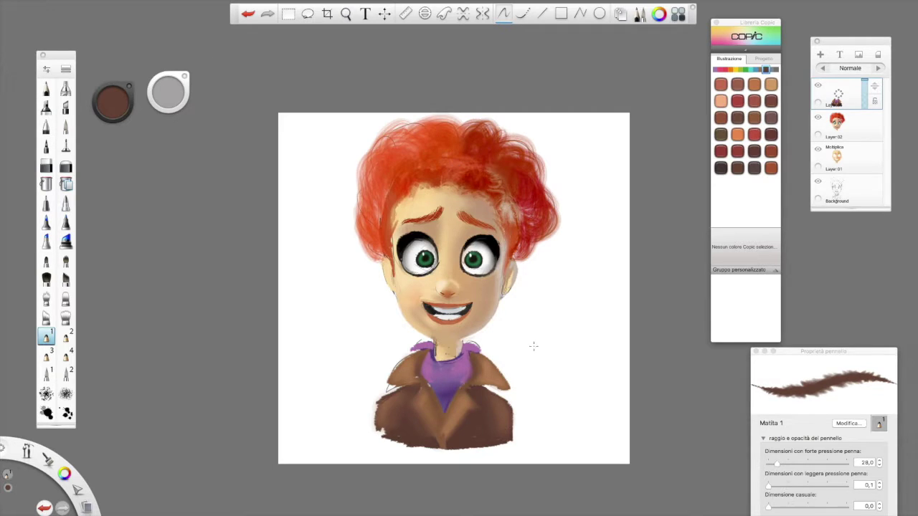
Merge the clothing, face and colour layers down into a copy of the Background layer and hide the original Background
drag(853, 93, 855, 118)
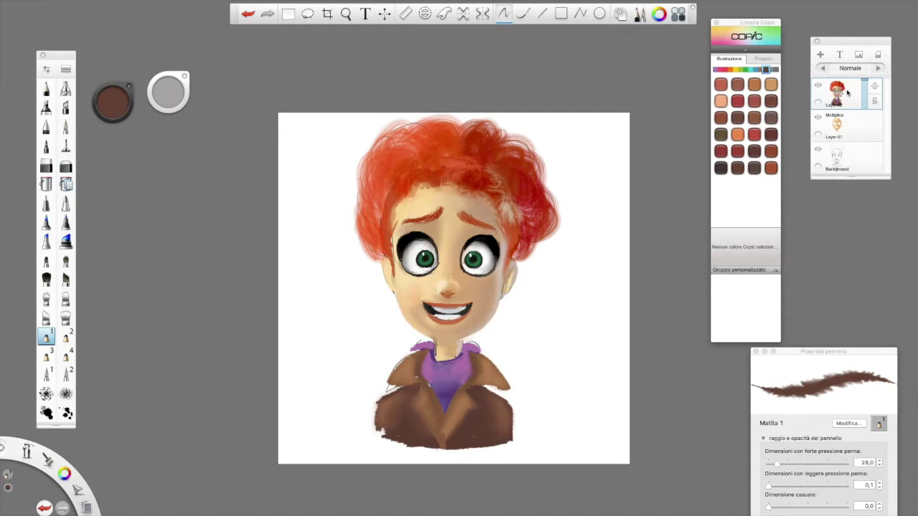
click(848, 92)
click(860, 103)
click(852, 93)
drag(853, 93, 838, 78)
click(818, 117)
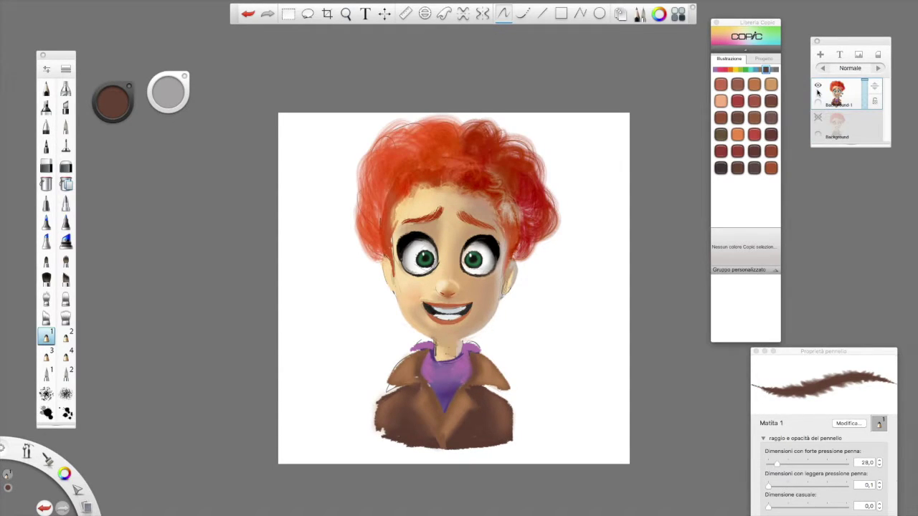
Rotate the merged portrait slightly counterclockwise and apply the transformation
click(385, 14)
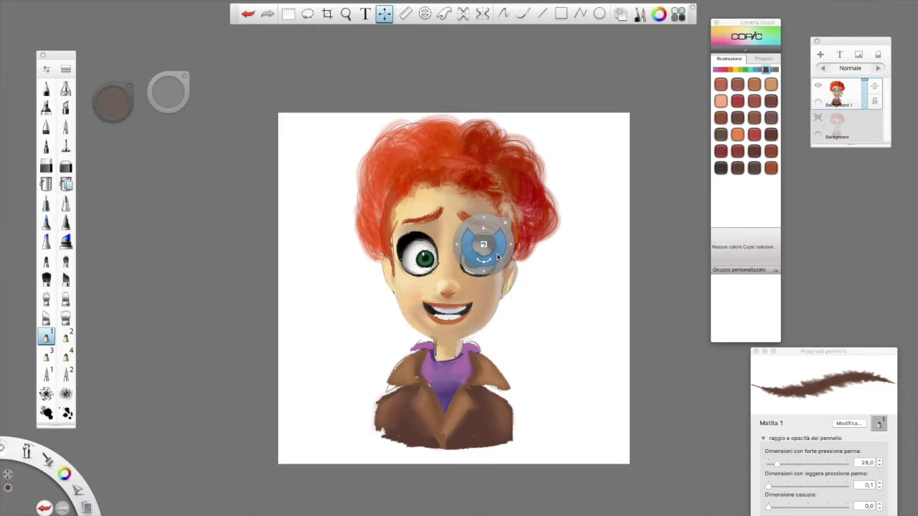
drag(506, 255, 506, 243)
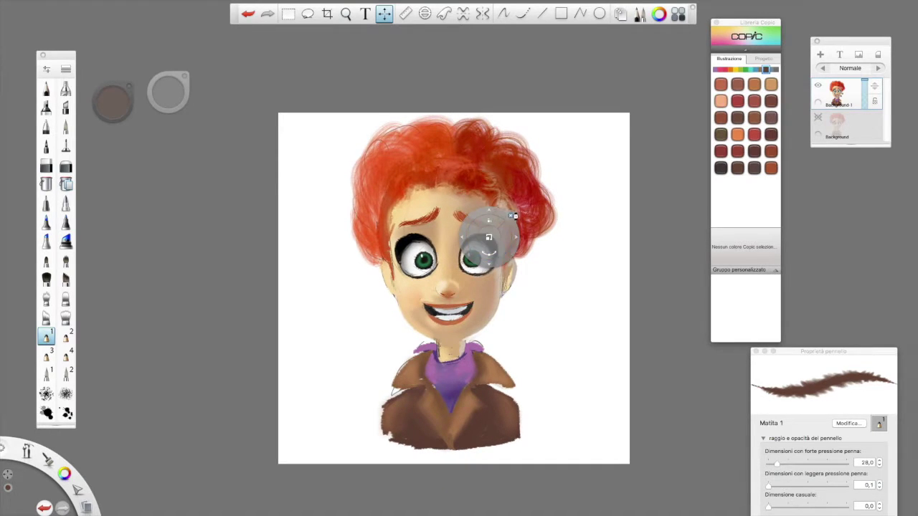
click(512, 217)
Mirror the canvas horizontally and make a slight rotation adjustment to the merged portrait
alt+click(439, 353)
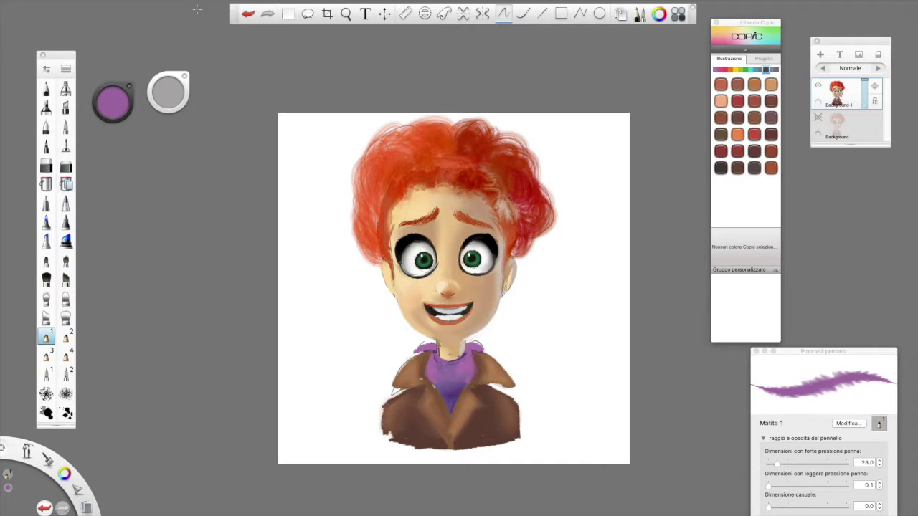
key(h)
click(384, 14)
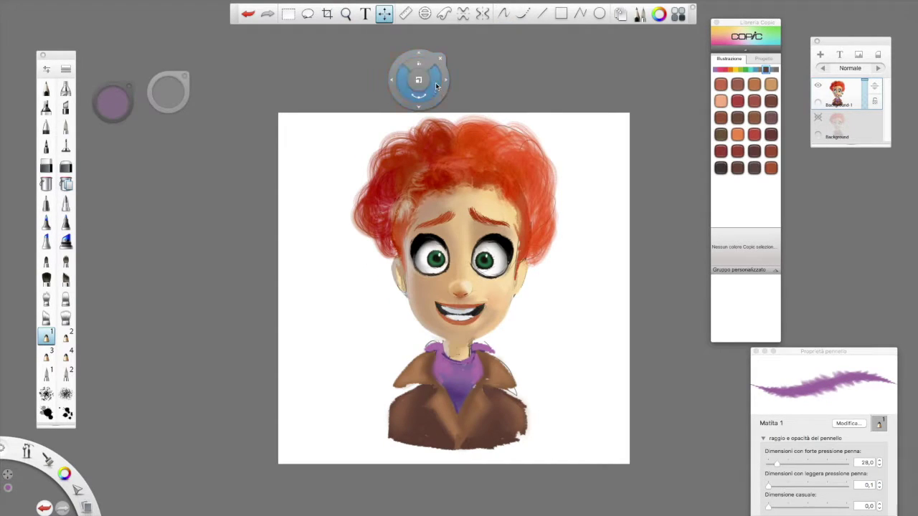
drag(434, 88, 434, 88)
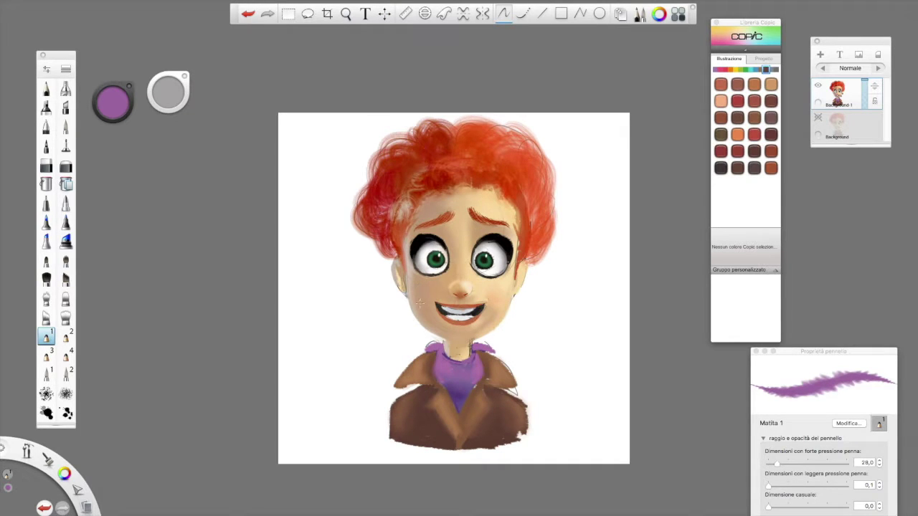
Paint over the sketch lines along the ear and adjacent cheek with Matita 1 in sampled and lightened skin tones
scroll(417, 305, up, 3)
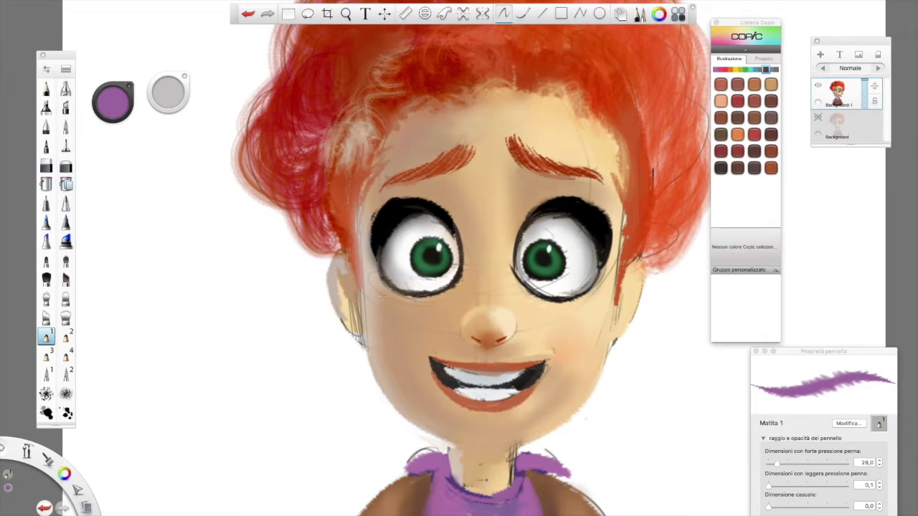
alt+click(341, 293)
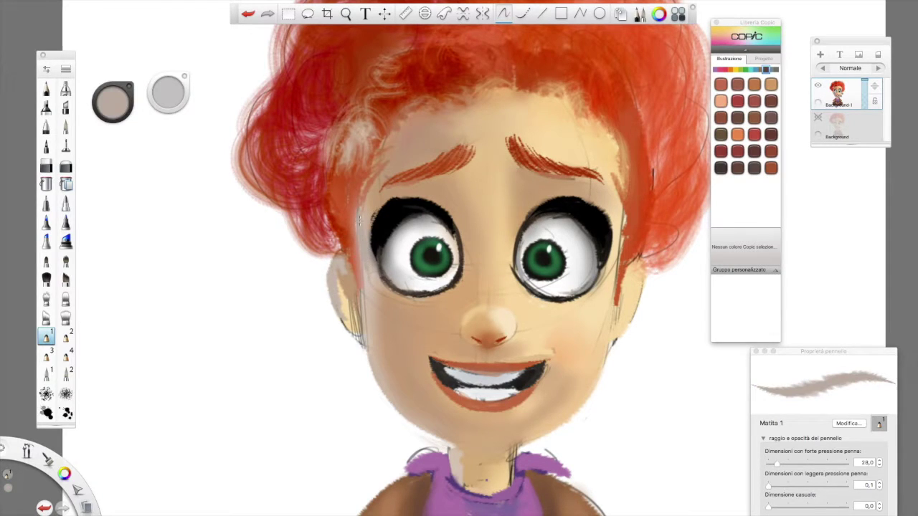
alt+click(373, 266)
drag(117, 100, 119, 92)
drag(360, 208, 369, 323)
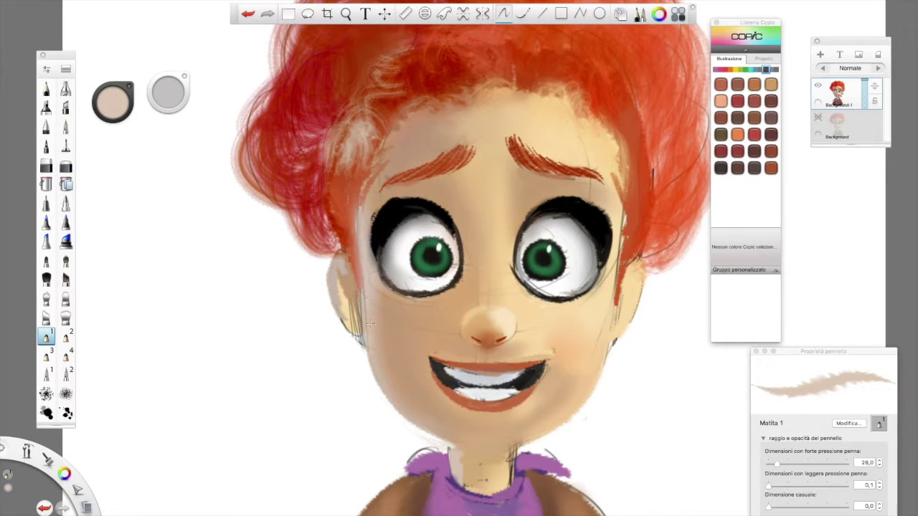
drag(351, 288, 366, 335)
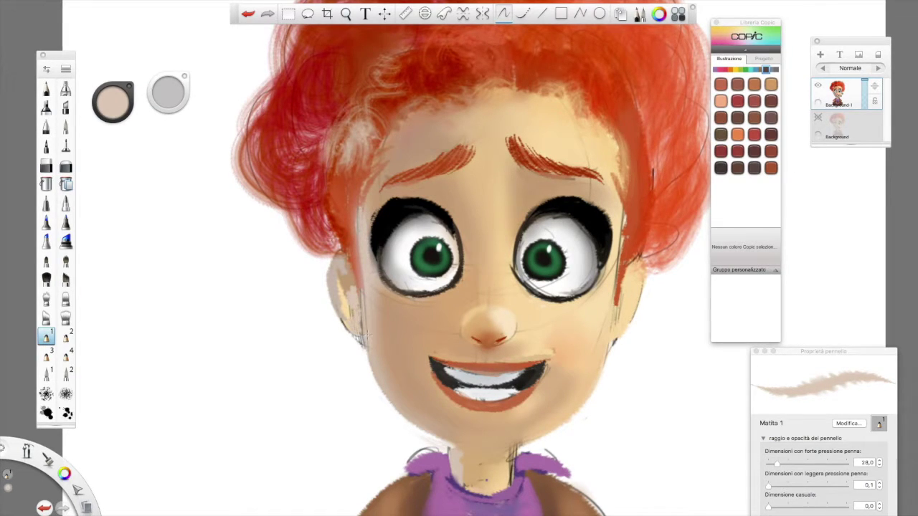
drag(343, 293, 340, 310)
alt+click(347, 274)
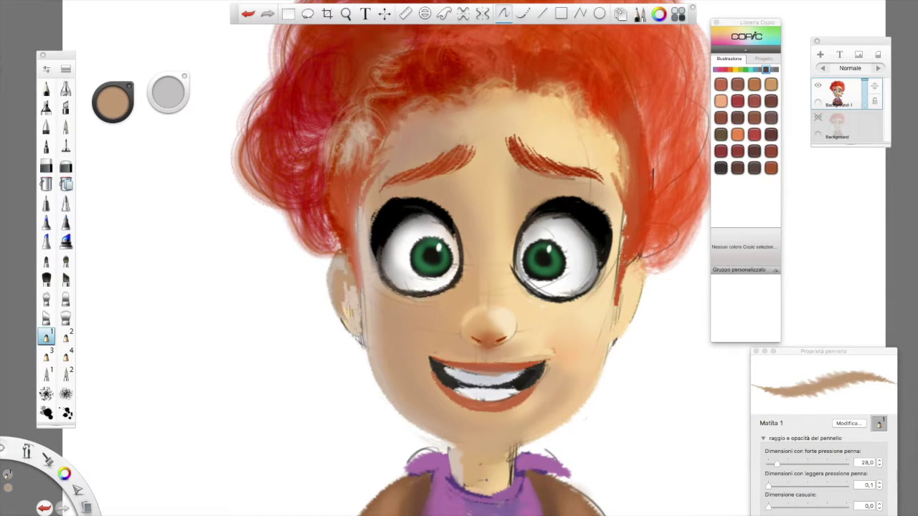
alt+click(575, 350)
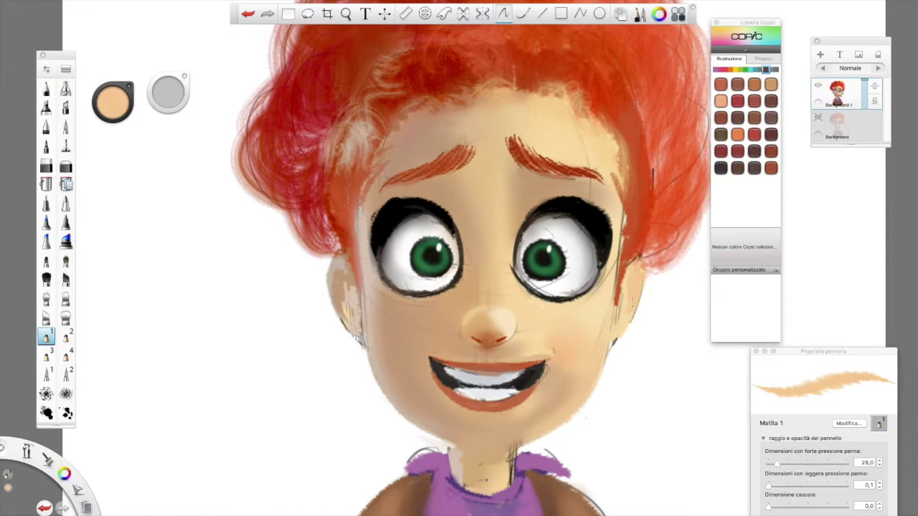
Touch up the jacket's side edge, collar and undershirt neckline with Matita 1 in sampled brown and purples
scroll(574, 302, down, 8)
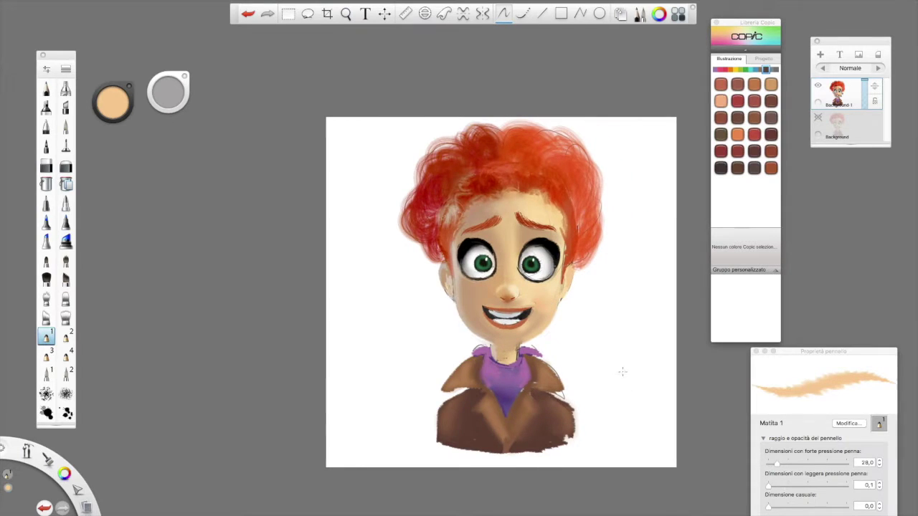
alt+click(571, 429)
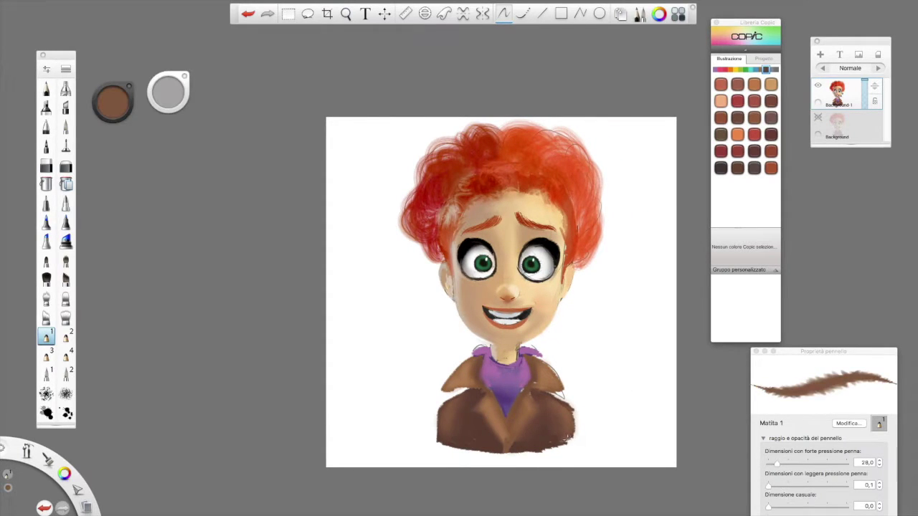
alt+click(525, 384)
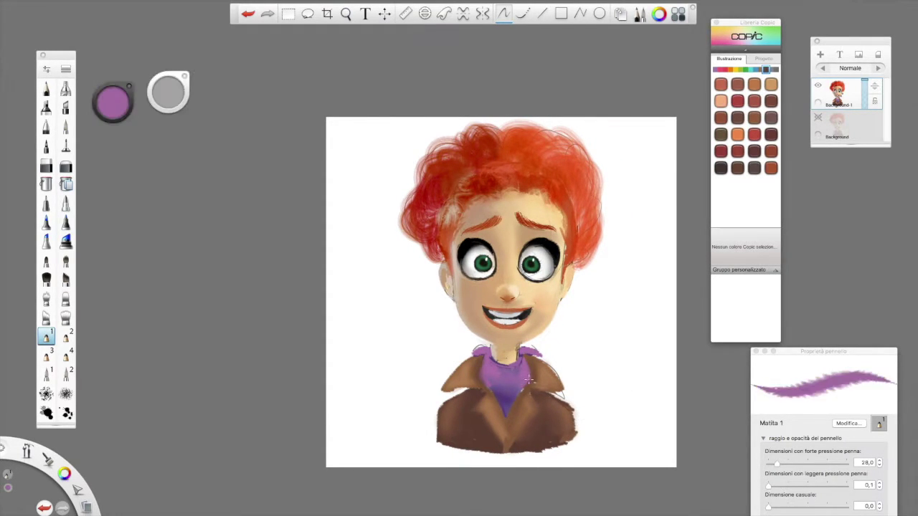
alt+click(507, 406)
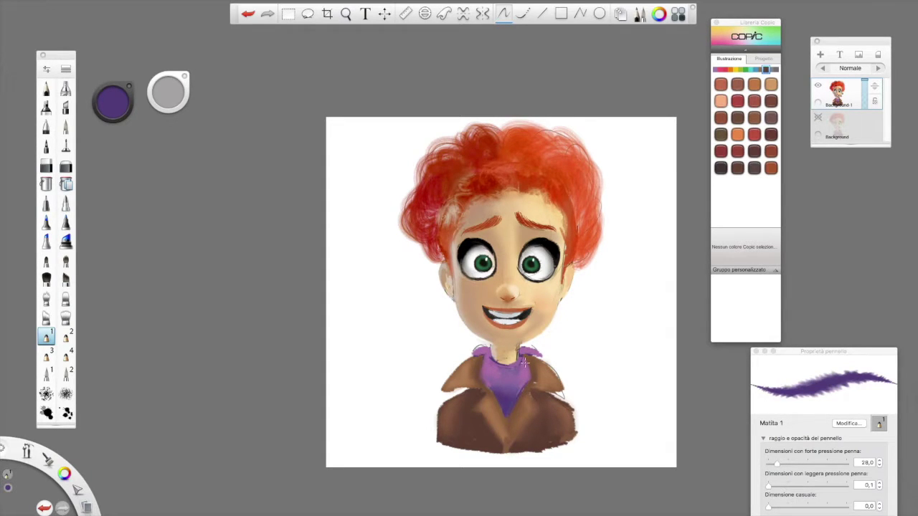
drag(515, 360, 514, 359)
Soften the neck with the Aerografo brush in sampled skin tones, reducing the brush size to 50,7 and then 25,5
click(65, 88)
alt+click(545, 282)
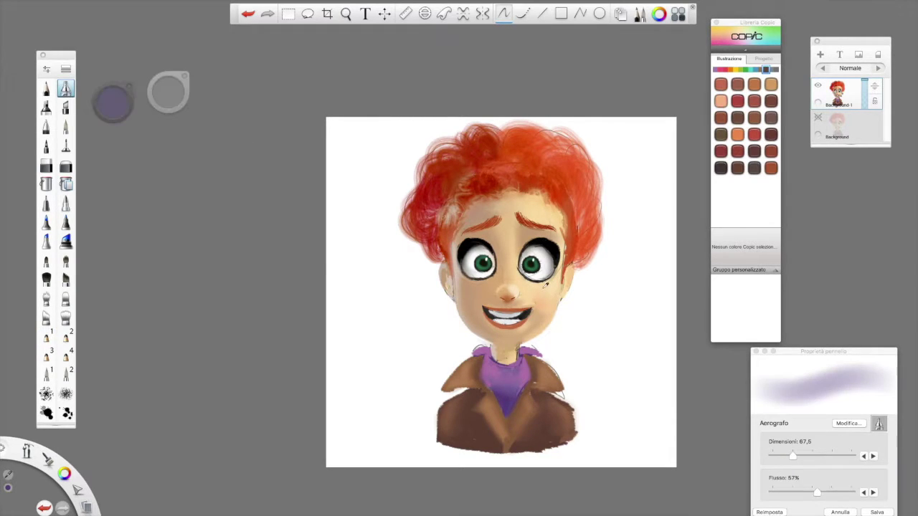
click(124, 96)
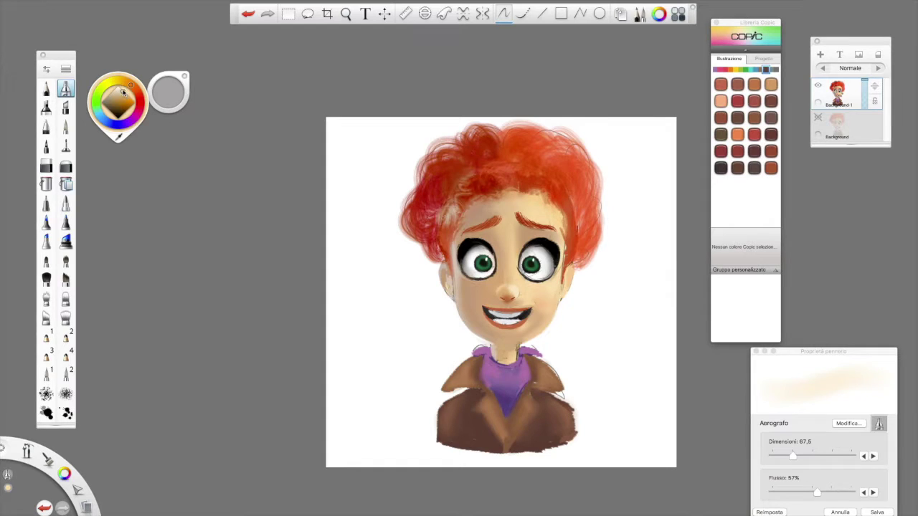
click(793, 449)
drag(793, 449, 787, 450)
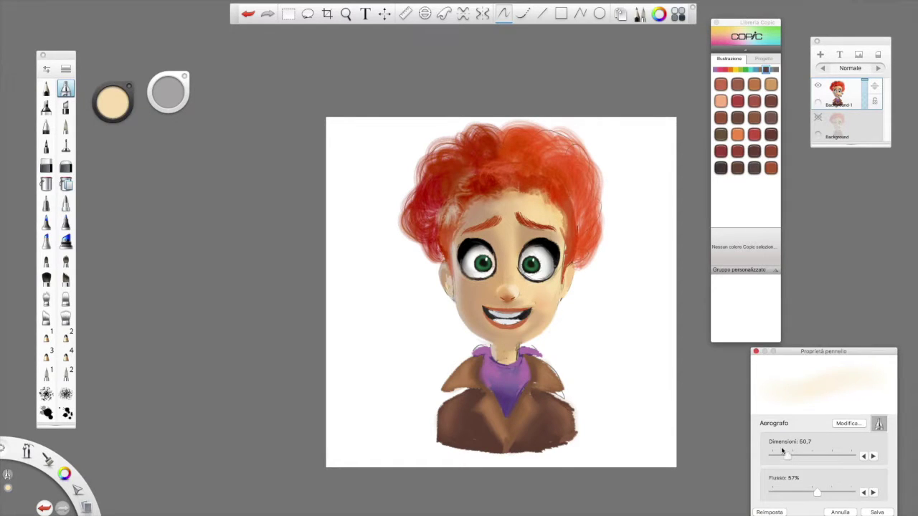
alt+click(510, 352)
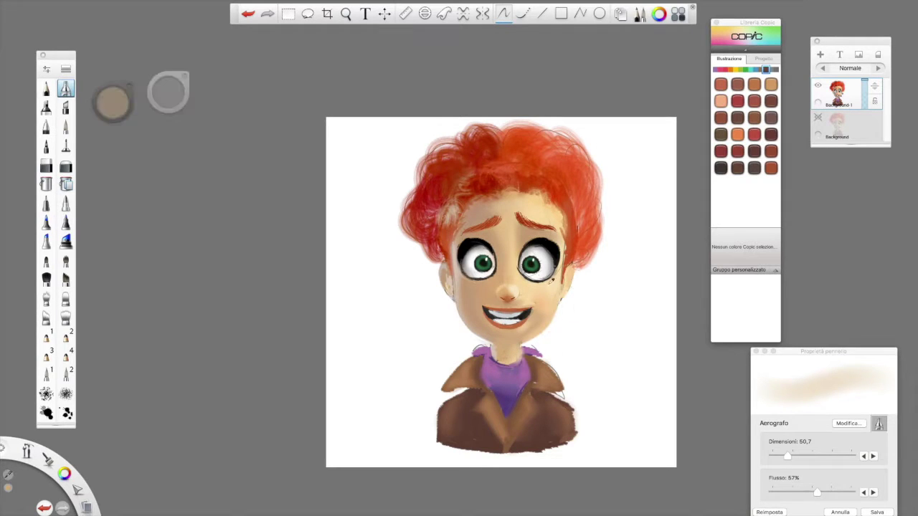
alt+click(550, 286)
drag(788, 456, 779, 456)
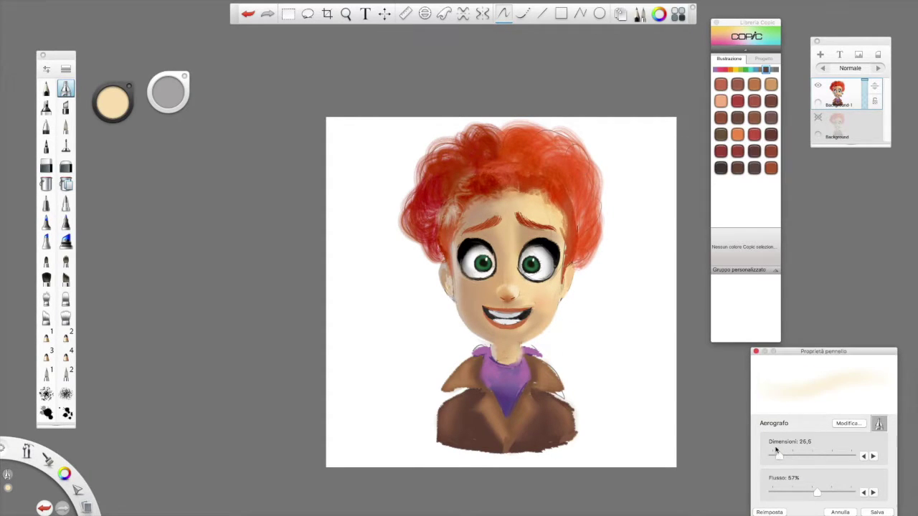
alt+click(510, 348)
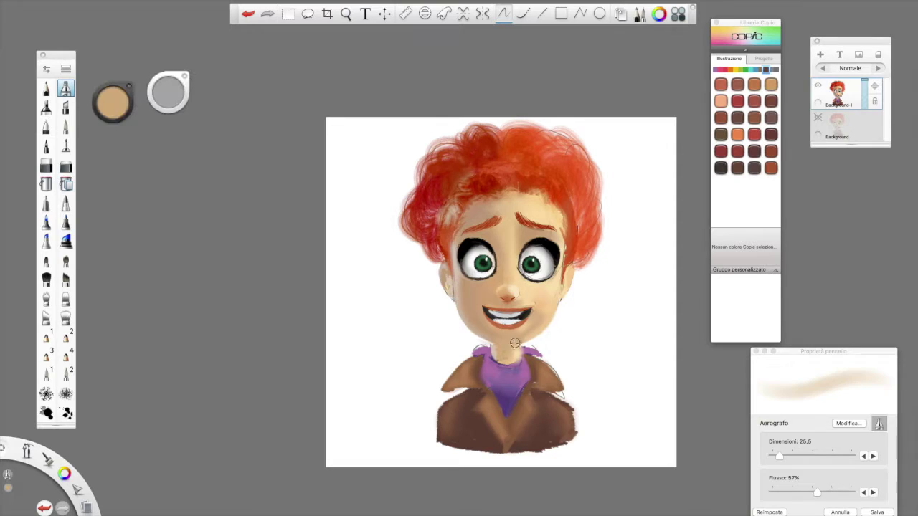
Add a new layer and shade the neck under the chin in orange-brown with Aerografo at size 42,6
mouse_move(120, 99)
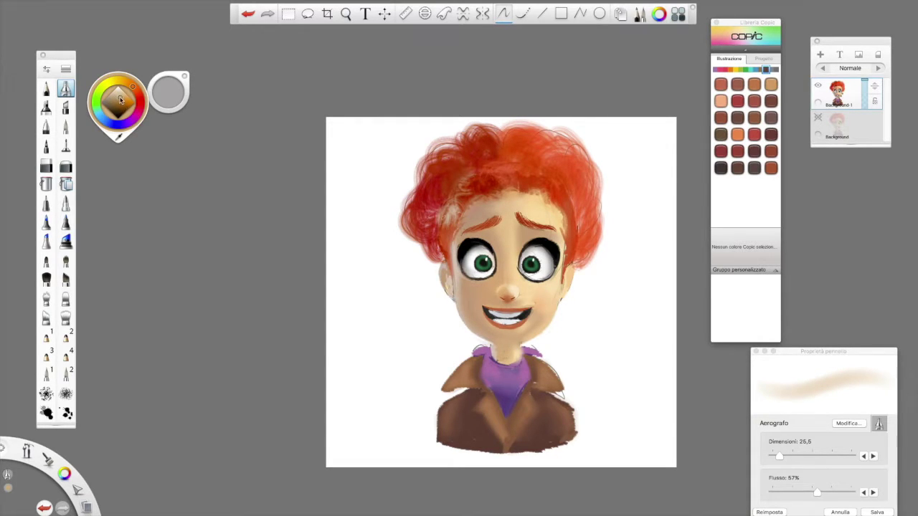
drag(779, 456, 784, 456)
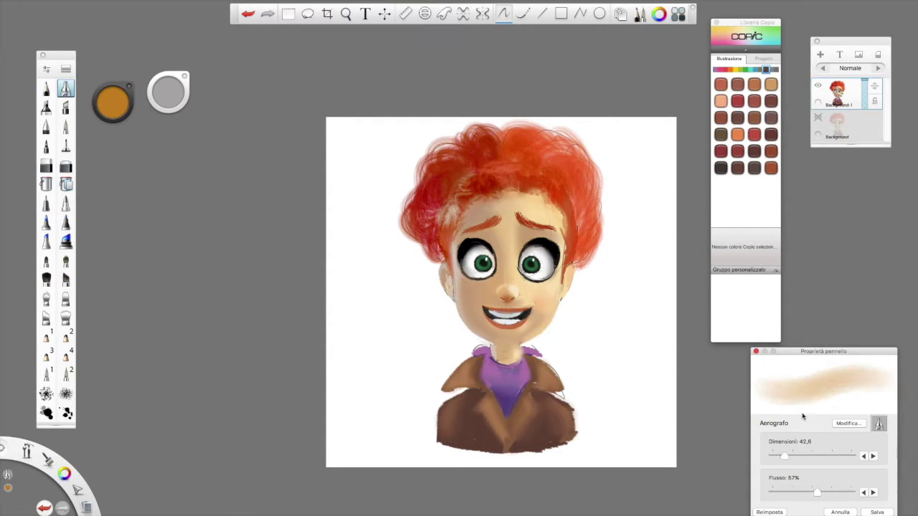
click(819, 55)
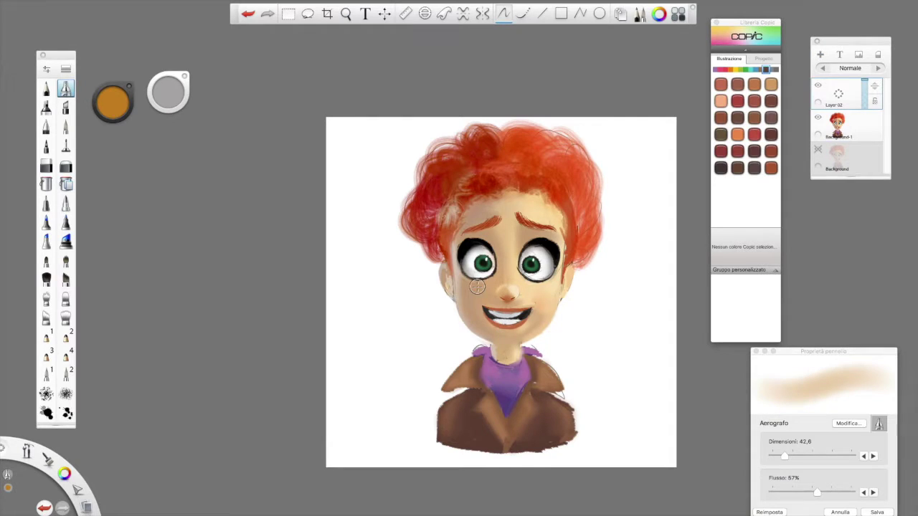
drag(504, 348, 528, 340)
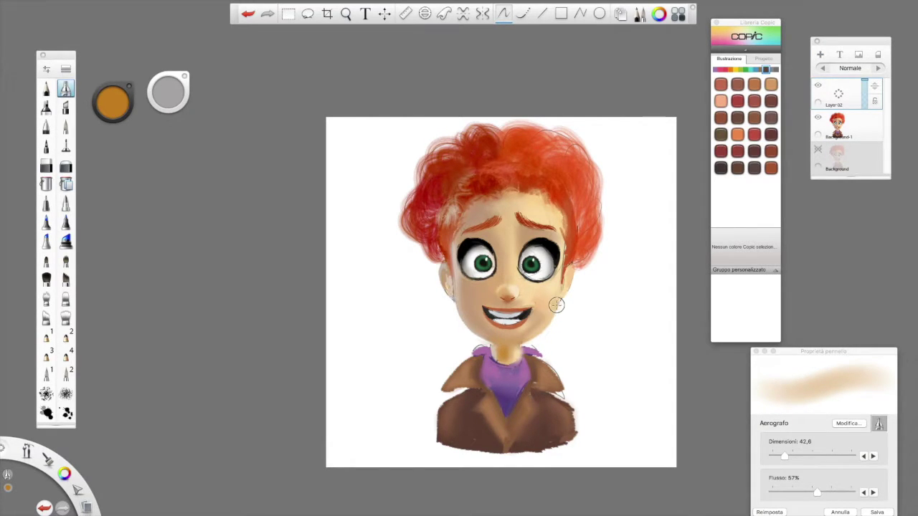
Blend the chin and neck shading in sampled skin tones with Aerografo at size 53,4, comparing with Layer 02 hidden and shown
drag(785, 456, 783, 450)
alt+click(495, 350)
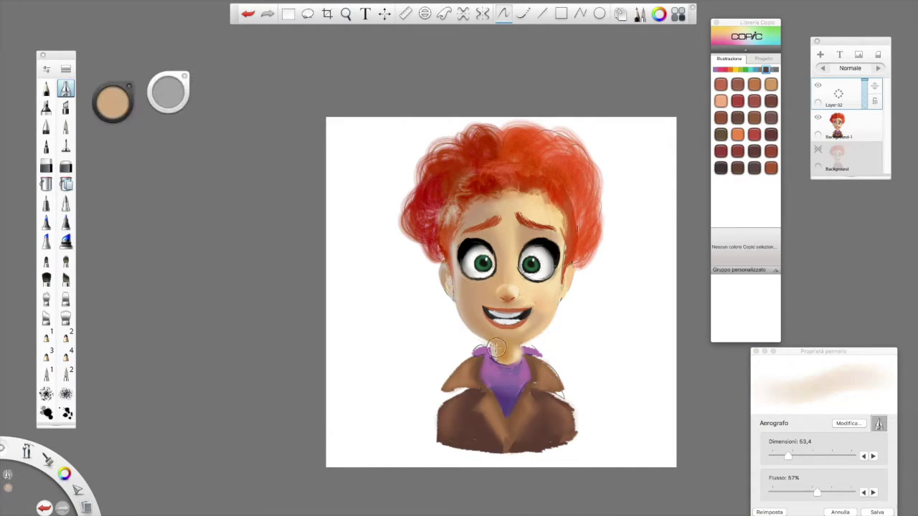
alt+click(512, 357)
alt+click(504, 341)
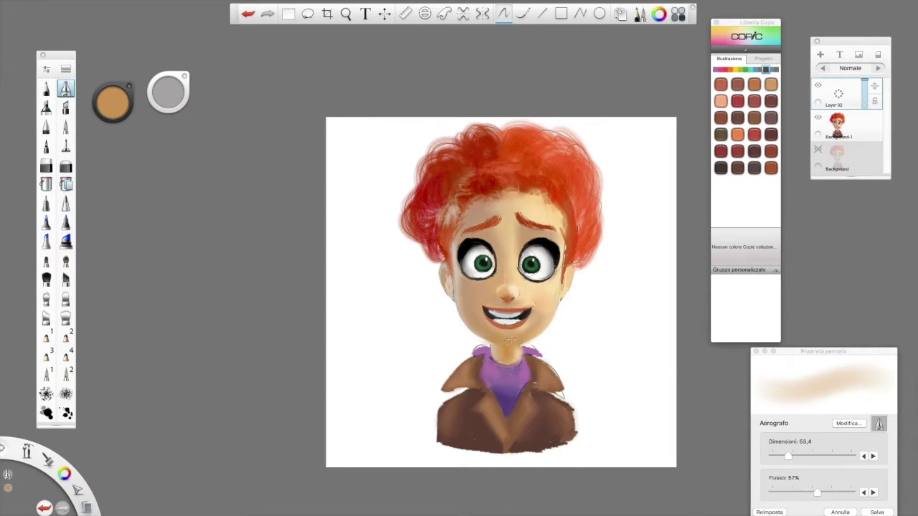
alt+click(531, 322)
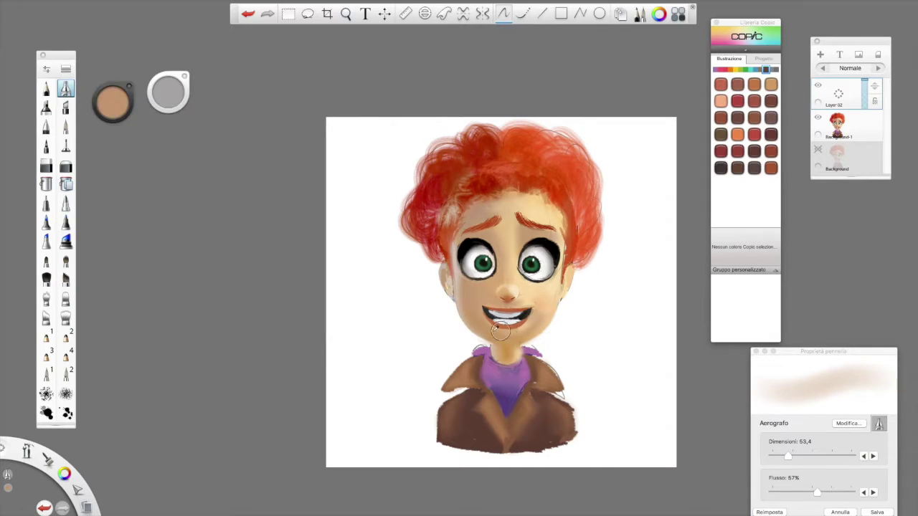
alt+click(536, 323)
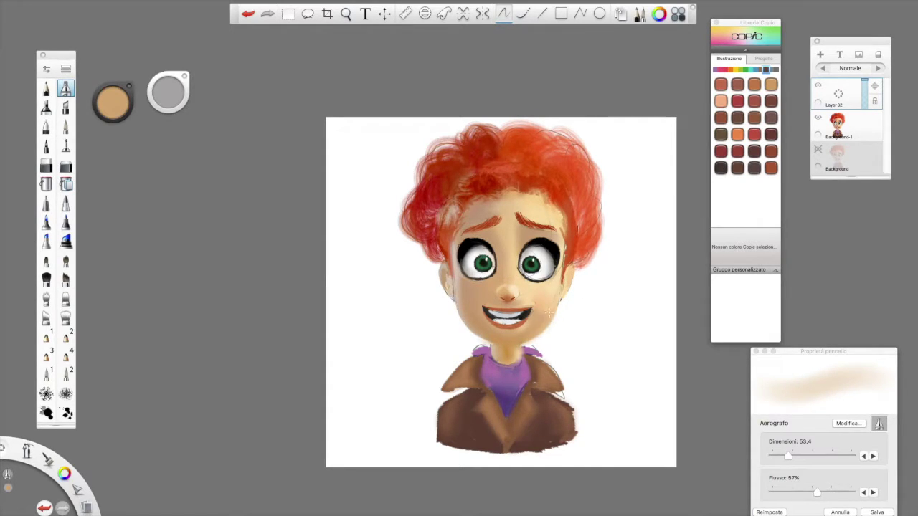
click(819, 86)
click(820, 86)
Refine the jaw edge in sampled white and the temple beside the eye with Matita 1 in a pale skin tone
alt+click(562, 314)
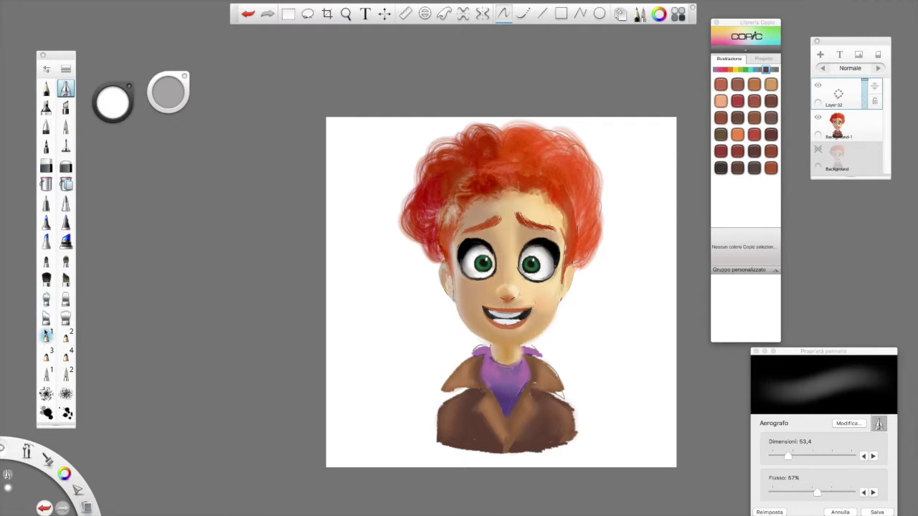
click(45, 334)
alt+click(560, 282)
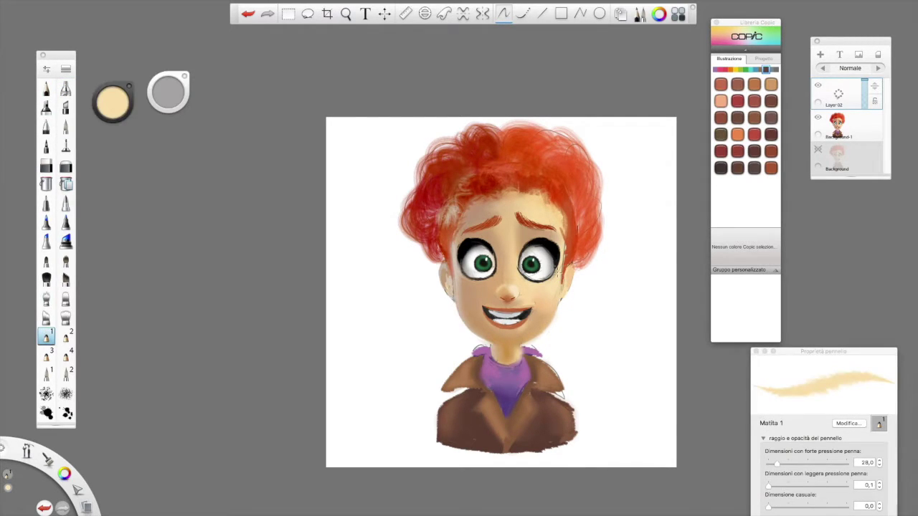
click(120, 94)
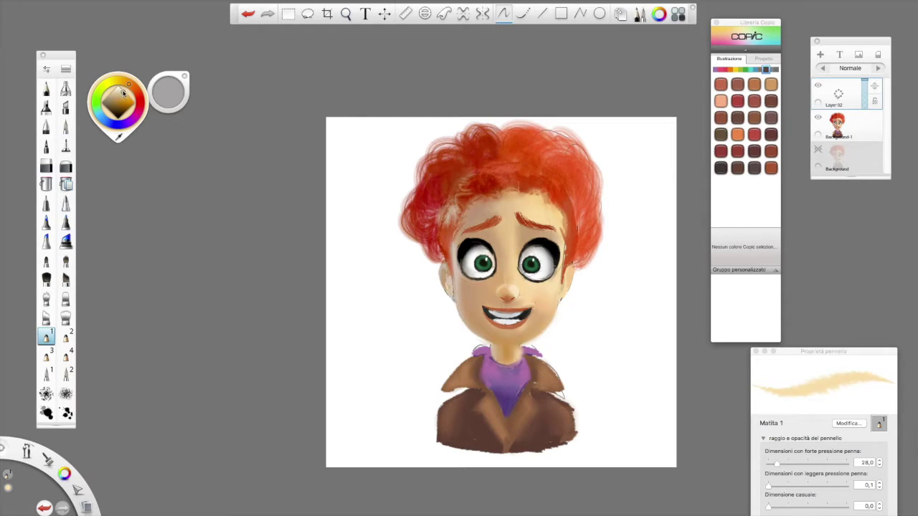
drag(563, 254, 566, 236)
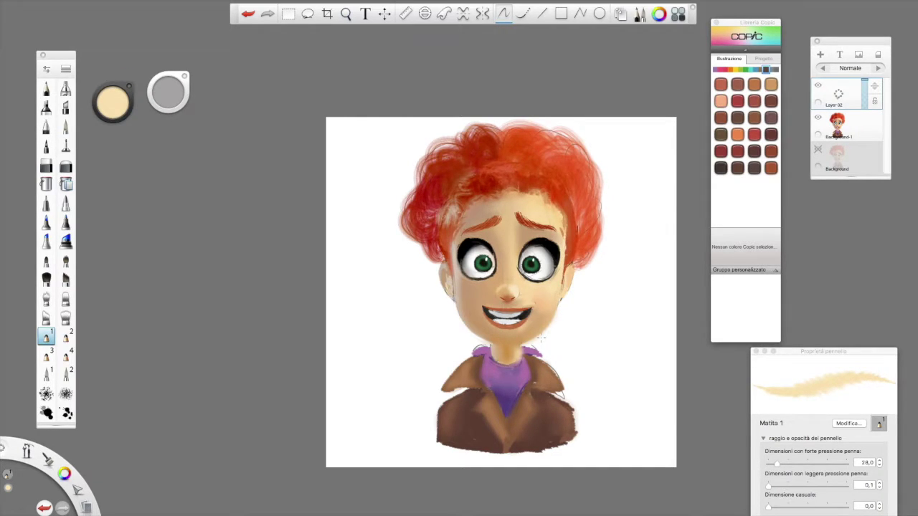
Trim both jacket shoulders into smoother slopes with Matita 1 in sampled white
alt+click(579, 403)
drag(571, 405, 563, 395)
drag(452, 399, 438, 435)
drag(561, 394, 578, 433)
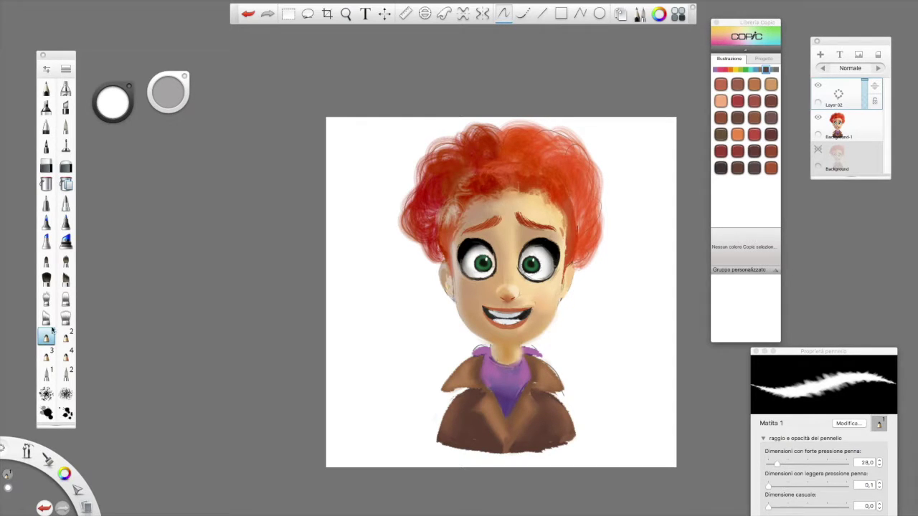
Add dark red strands to the top of the hair with Pennello vernice 1, setting its heavy-pressure size to 161,9
click(46, 376)
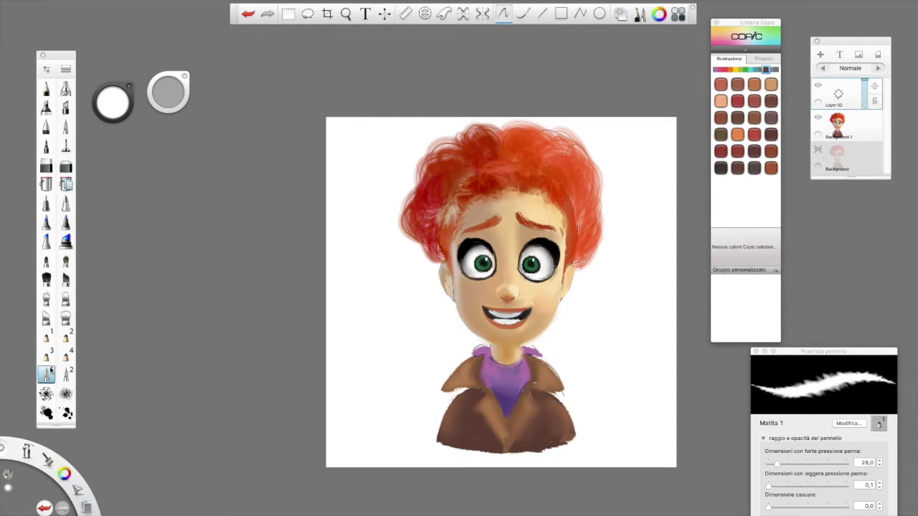
alt+click(502, 159)
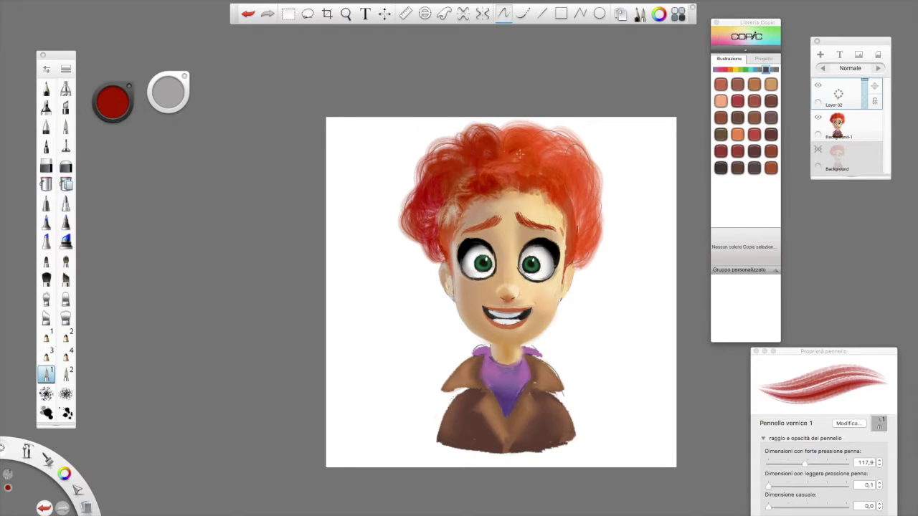
drag(804, 463, 824, 463)
mouse_move(520, 156)
mouse_down()
mouse_move(511, 145)
mouse_move(551, 168)
mouse_move(543, 150)
mouse_up()
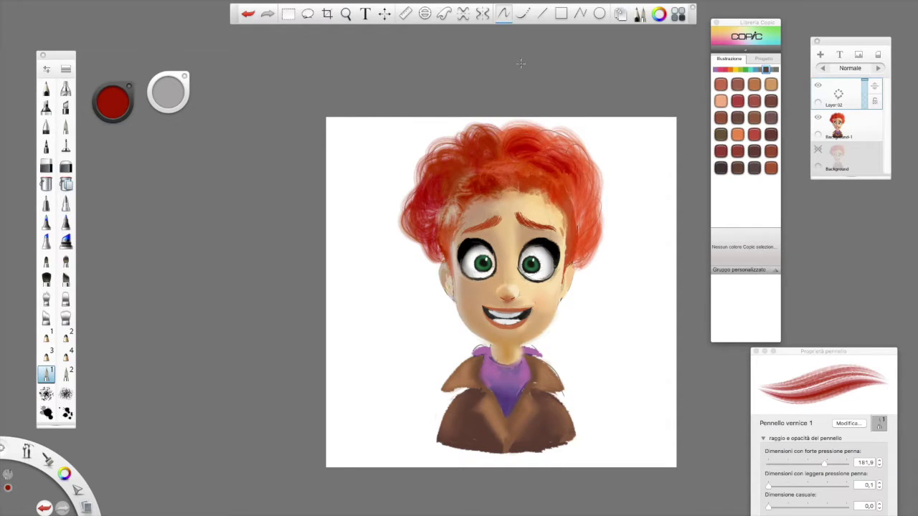
Paint pale salmon strands over the hair on the right side with Pennello vernice 1 at a heavy-pressure size of 162,0
mouse_move(584, 172)
mouse_down()
mouse_move(580, 205)
mouse_move(587, 199)
mouse_up()
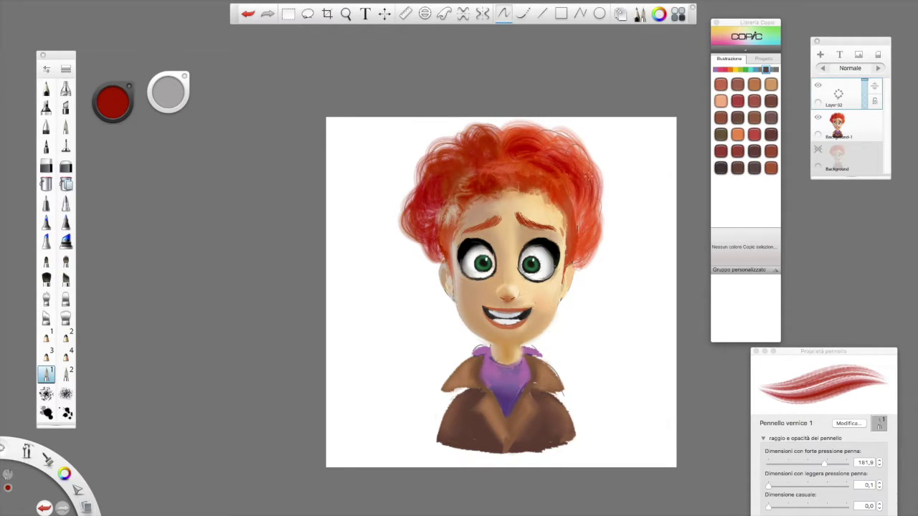
alt+click(581, 151)
click(110, 106)
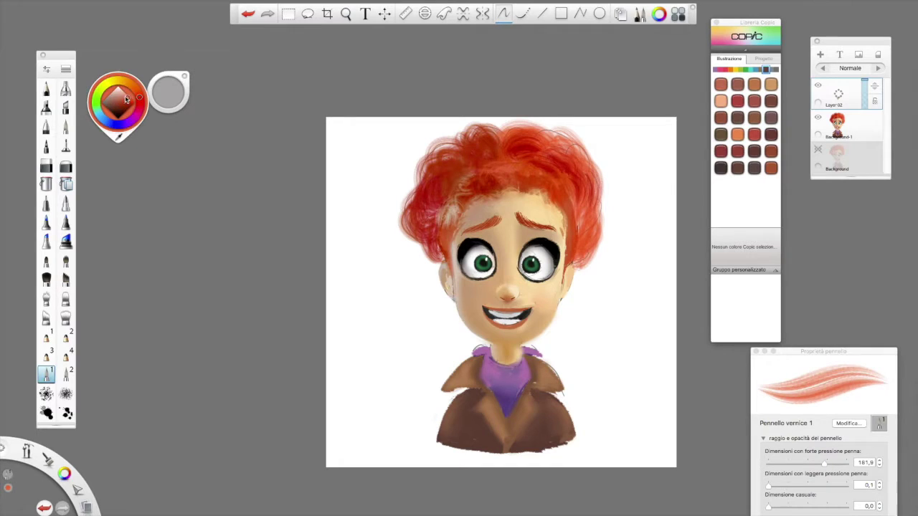
click(123, 91)
mouse_move(567, 156)
mouse_down()
mouse_move(598, 209)
mouse_move(587, 251)
mouse_up()
drag(824, 463, 818, 463)
drag(556, 178, 575, 239)
drag(572, 208, 577, 229)
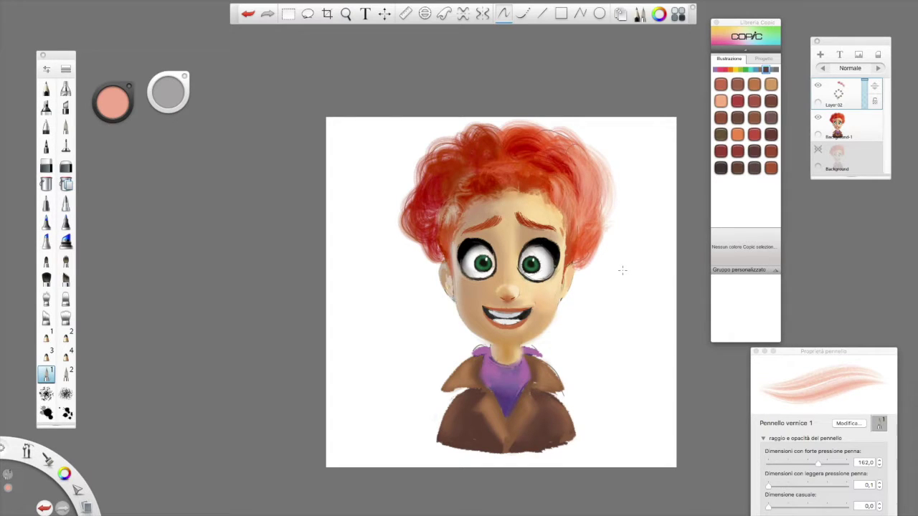
Blend the temple hairline with strands in sampled skin and brown tones, setting Pennello vernice 1's heavy-pressure size to 73,2
scroll(622, 271, right, 3)
scroll(622, 271, down, 3)
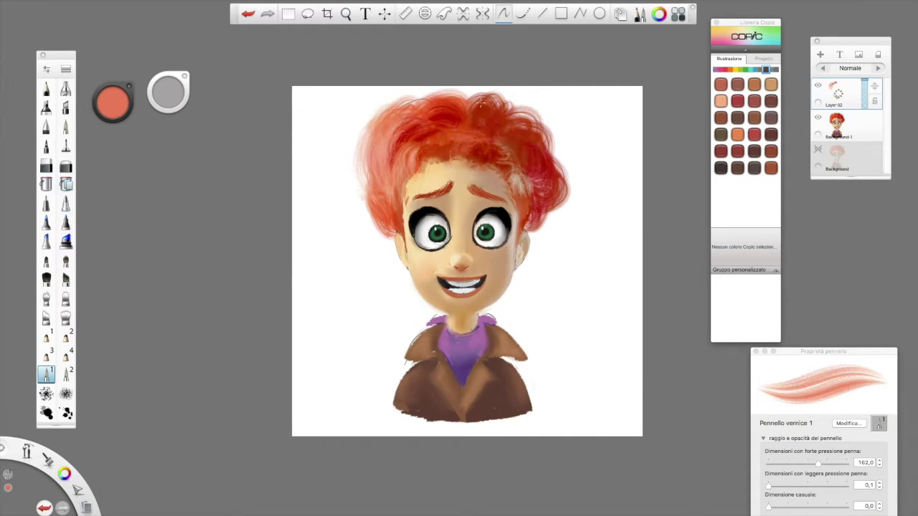
alt+click(518, 174)
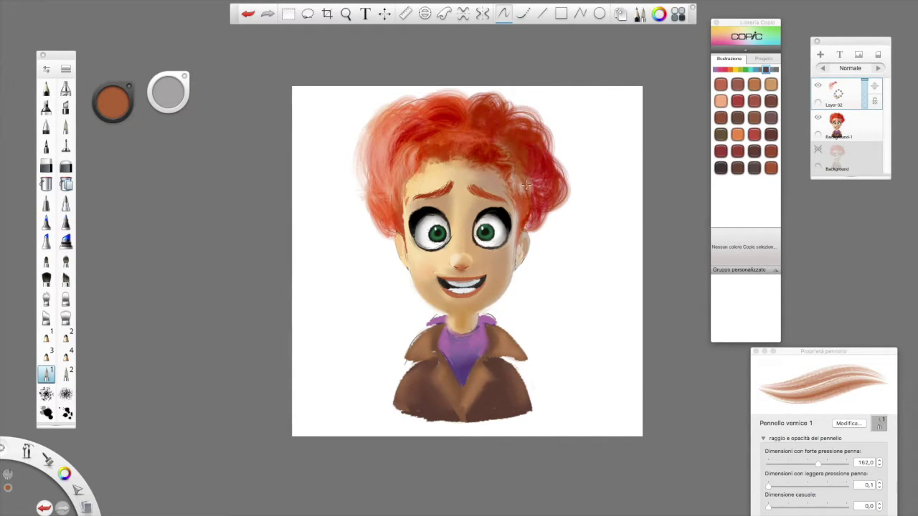
alt+click(519, 179)
mouse_move(510, 154)
mouse_down()
mouse_move(526, 190)
mouse_move(518, 165)
mouse_up()
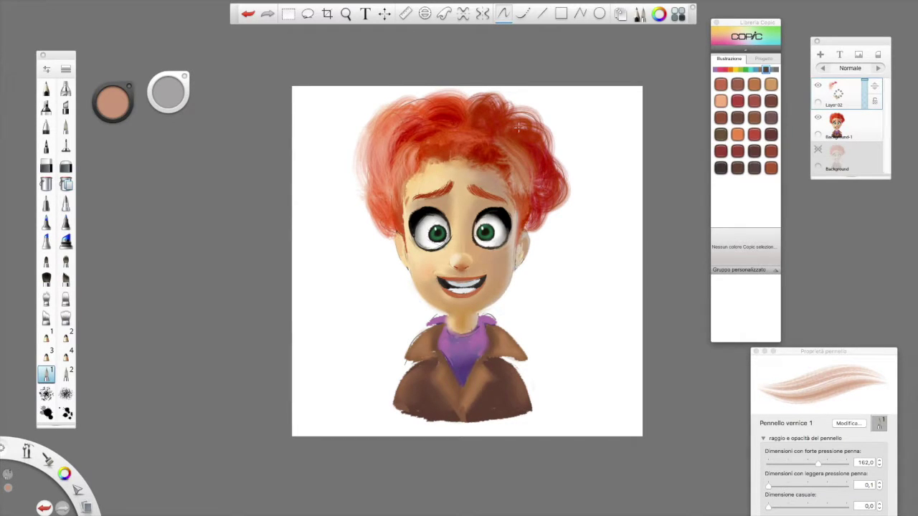
drag(798, 464, 791, 464)
alt+click(503, 185)
click(266, 34)
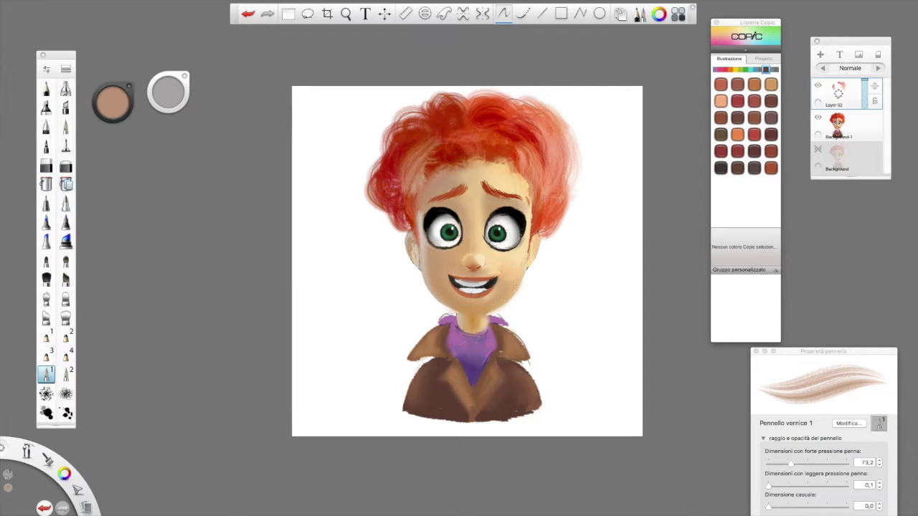
Extend both corners of the mouth into points with Matita 1 in sampled black
scroll(490, 309, up, 5)
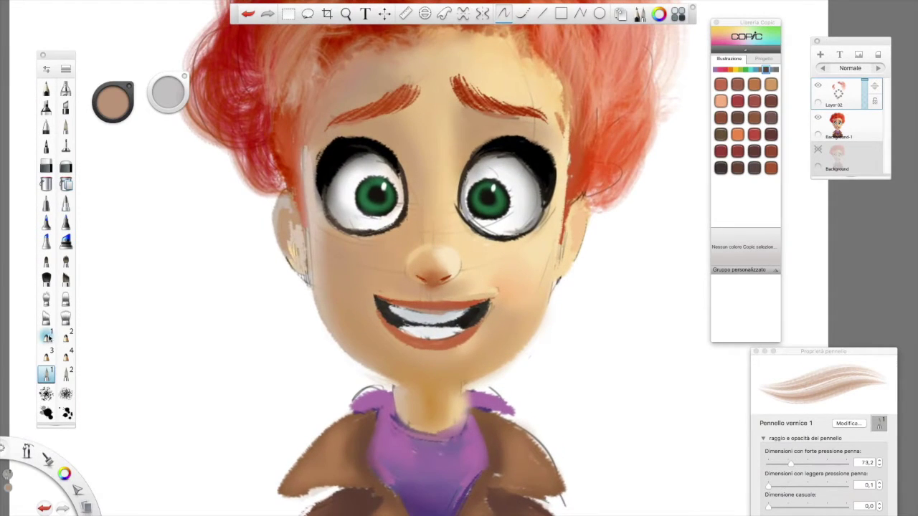
click(51, 332)
alt+click(480, 309)
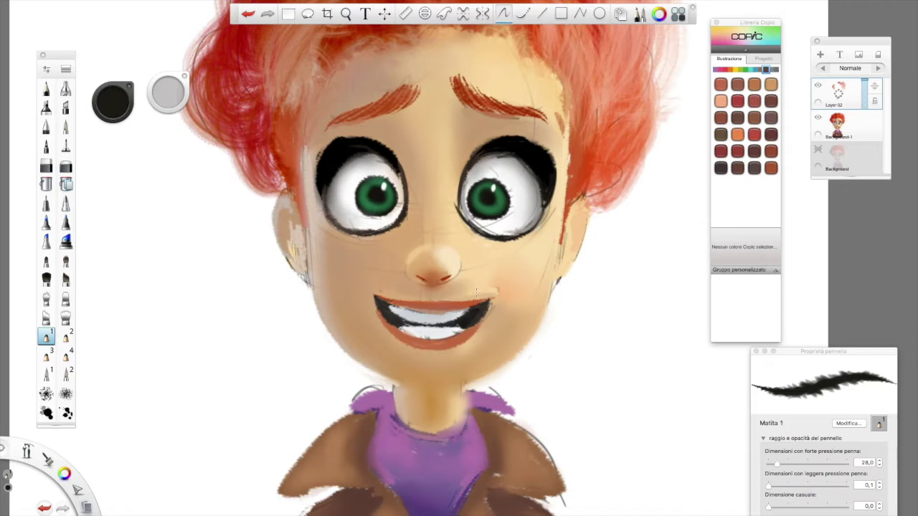
drag(476, 308, 495, 300)
drag(373, 295, 381, 311)
Smooth the skin on the nose bridge and cheek edge in a sampled tan with Aerografo at size 36,0
click(65, 89)
drag(787, 456, 782, 456)
drag(417, 246, 429, 147)
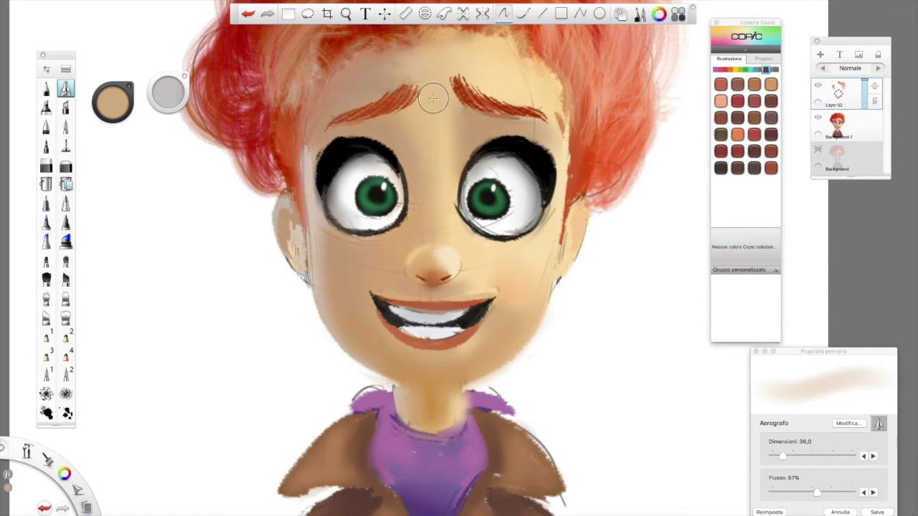
drag(546, 309, 548, 302)
scroll(548, 302, right, 1)
scroll(548, 302, down, 5)
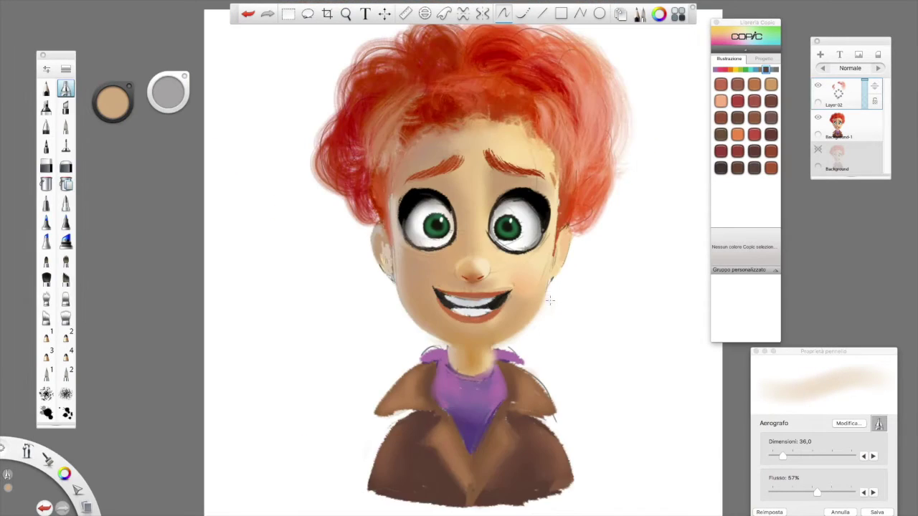
scroll(550, 301, right, 1)
scroll(603, 248, down, 3)
scroll(614, 242, right, 1)
Duplicate the merged portrait layer and apply a colour balance of Ciano/Rosso 7 and Magenta/Verde -7 to the copy
drag(850, 93, 833, 75)
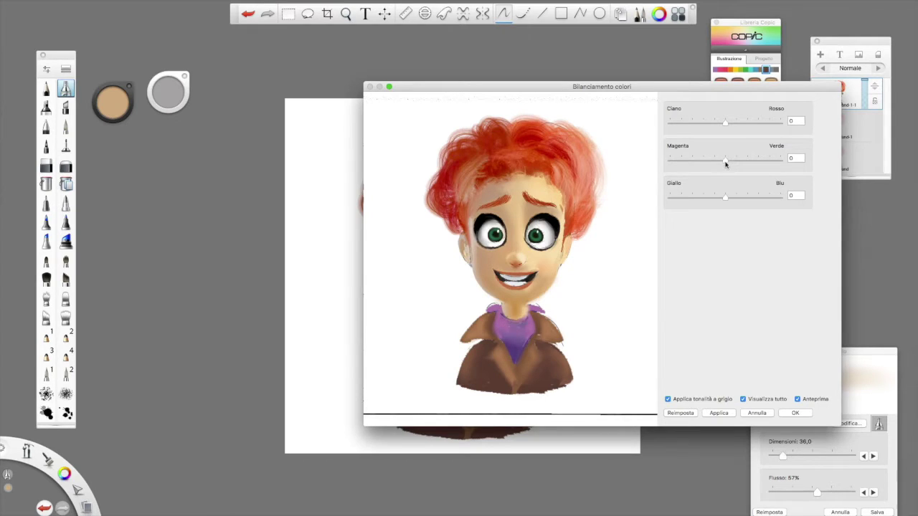
drag(725, 161, 722, 166)
drag(728, 198, 726, 198)
click(722, 128)
drag(729, 125, 732, 126)
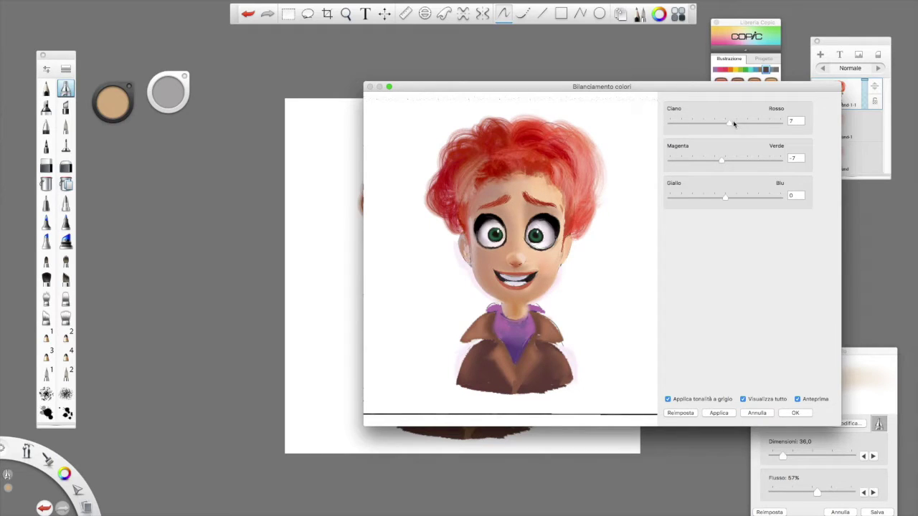
click(795, 412)
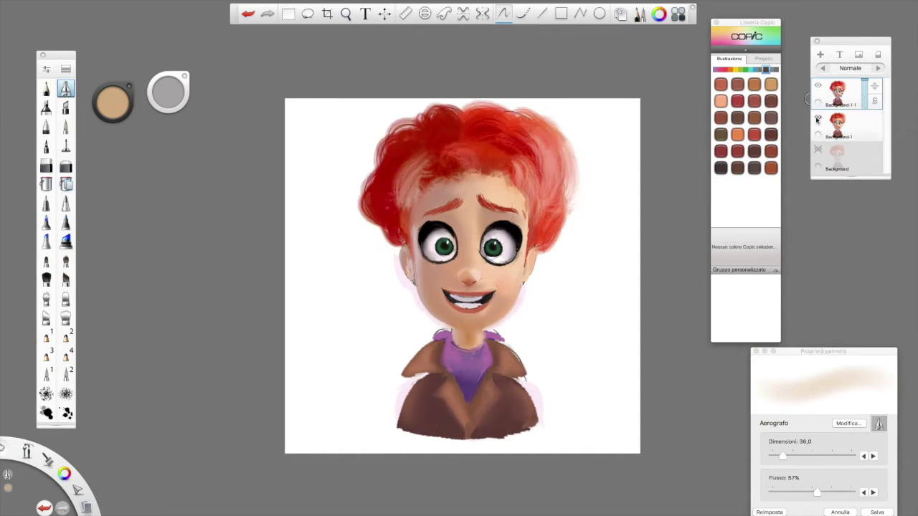
Compare the portrait with the colour-balanced copy hidden and shown, and hide Background-1
click(819, 86)
click(818, 85)
click(819, 117)
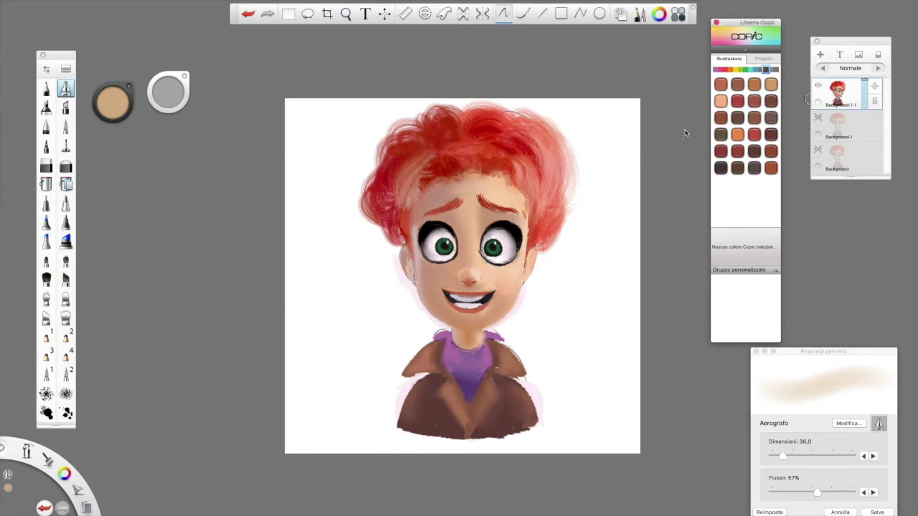
Clean the pink halo around the face and shoulders with Matita 1 in sampled white
click(45, 337)
alt+click(362, 271)
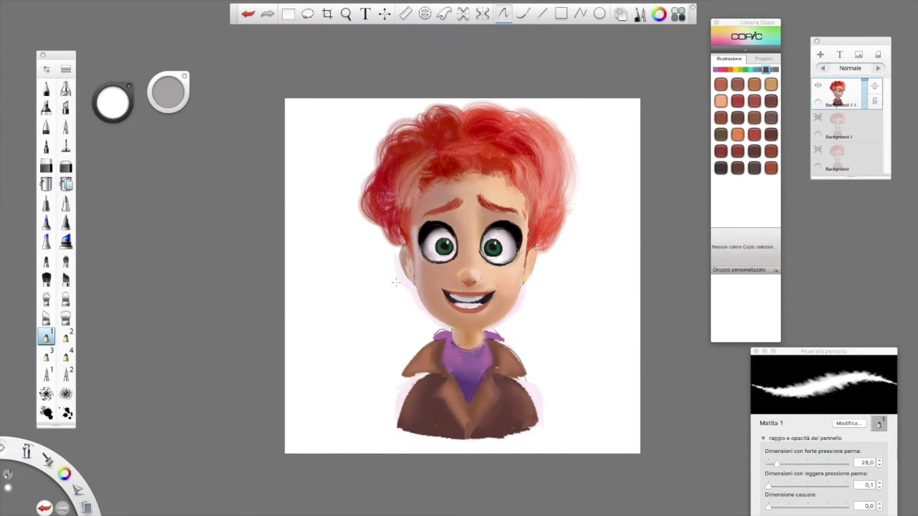
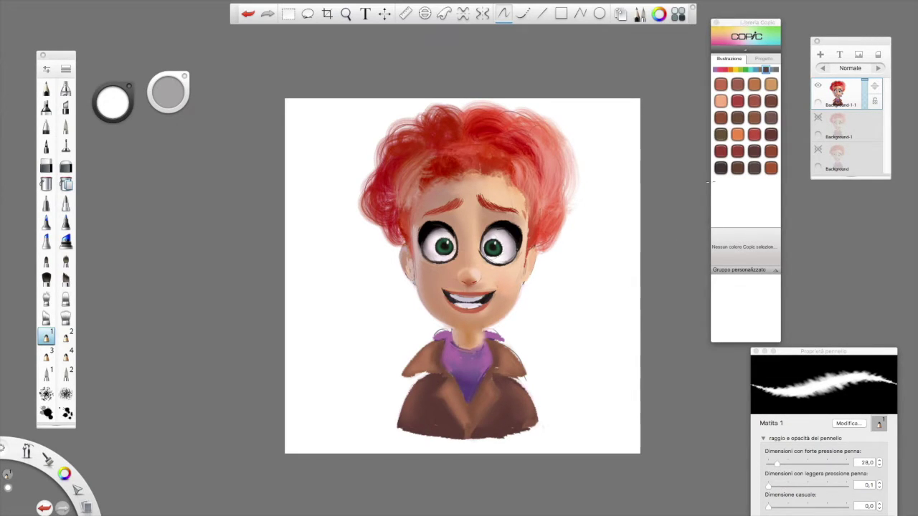
Duplicate the colour-balanced layer, hide the original, and raise the copy's brightness and contrast
drag(852, 91, 836, 78)
click(818, 117)
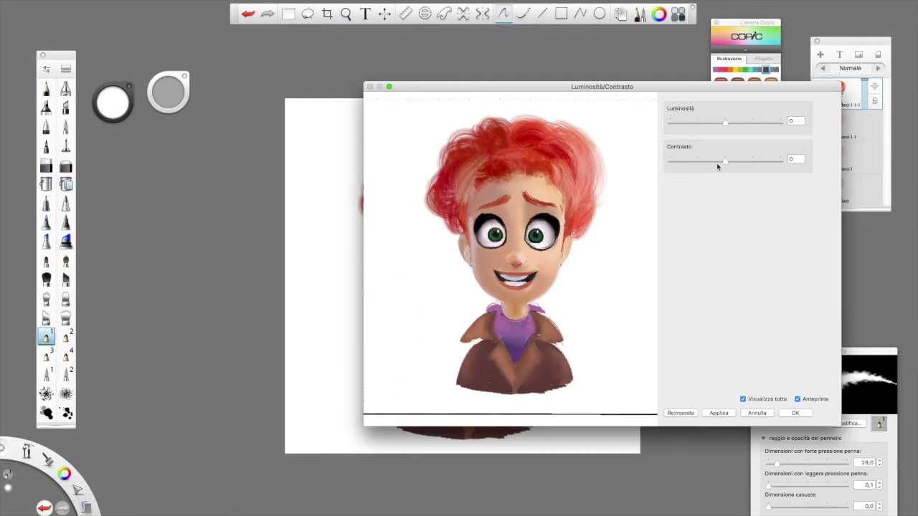
drag(730, 163, 734, 164)
mouse_move(729, 124)
mouse_down()
mouse_move(696, 134)
mouse_move(731, 126)
mouse_up()
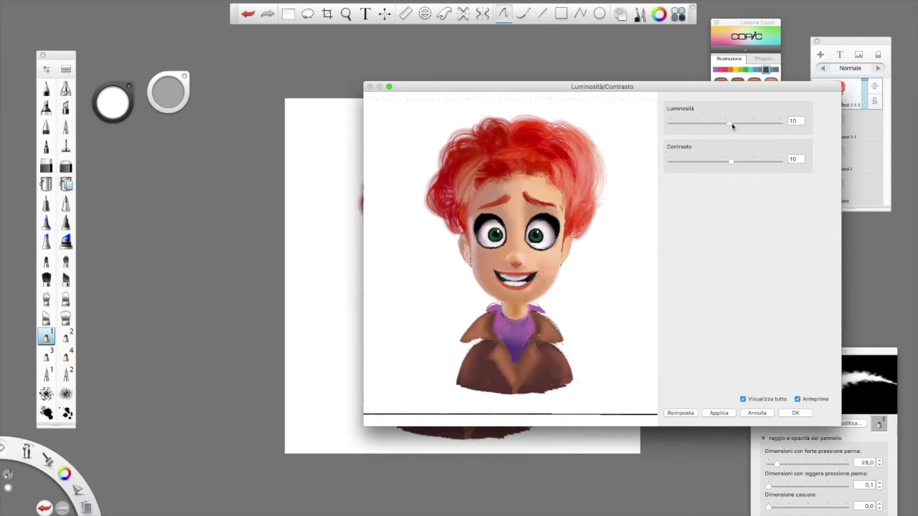
drag(728, 165, 731, 165)
mouse_move(729, 127)
mouse_down()
mouse_move(746, 125)
mouse_move(733, 127)
mouse_up()
click(795, 413)
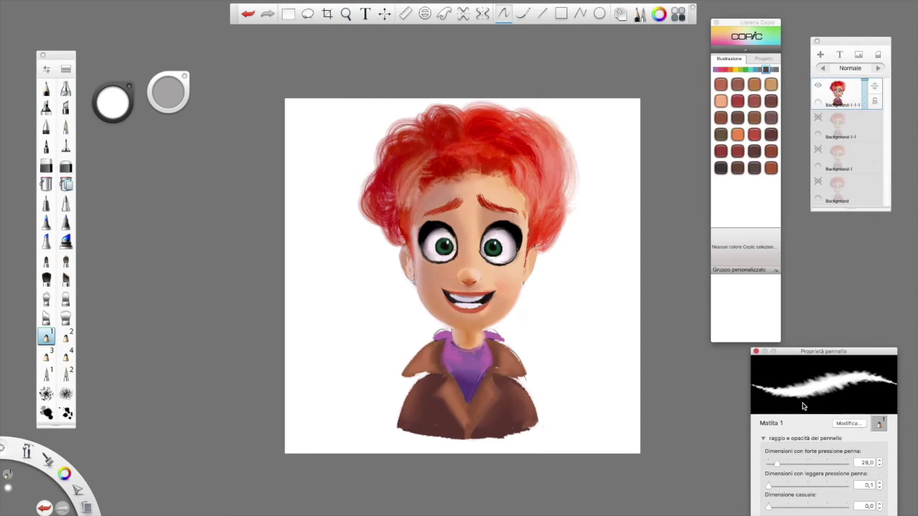
Lower the opacity of Background-1-1-1 over a visible Background-1-1, comparing the portrait with the top layer hidden and shown
click(817, 85)
click(818, 85)
click(818, 117)
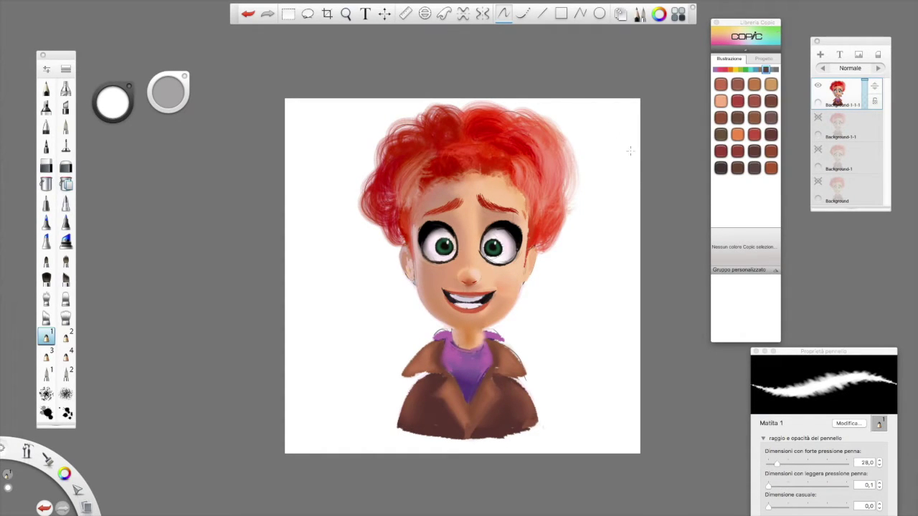
mouse_move(864, 90)
mouse_down()
mouse_move(865, 78)
mouse_move(863, 99)
mouse_up()
click(818, 117)
click(816, 87)
click(815, 87)
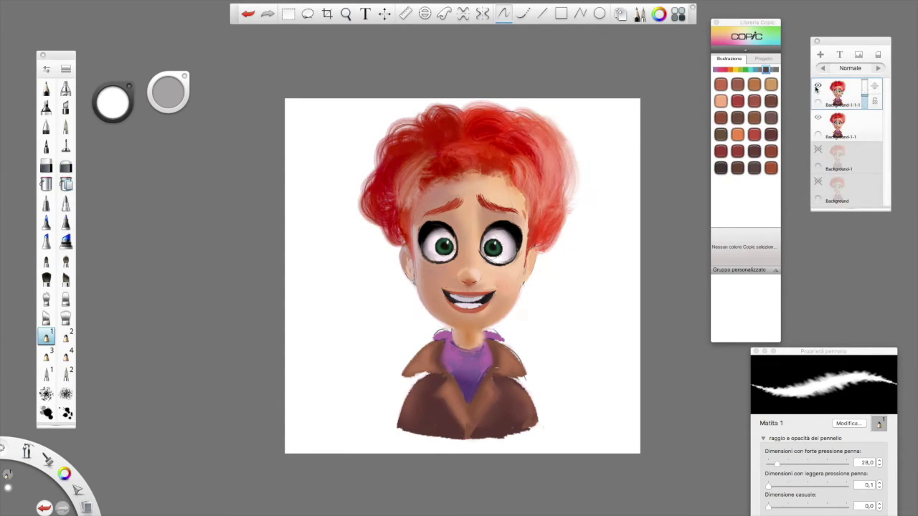
drag(863, 99, 863, 103)
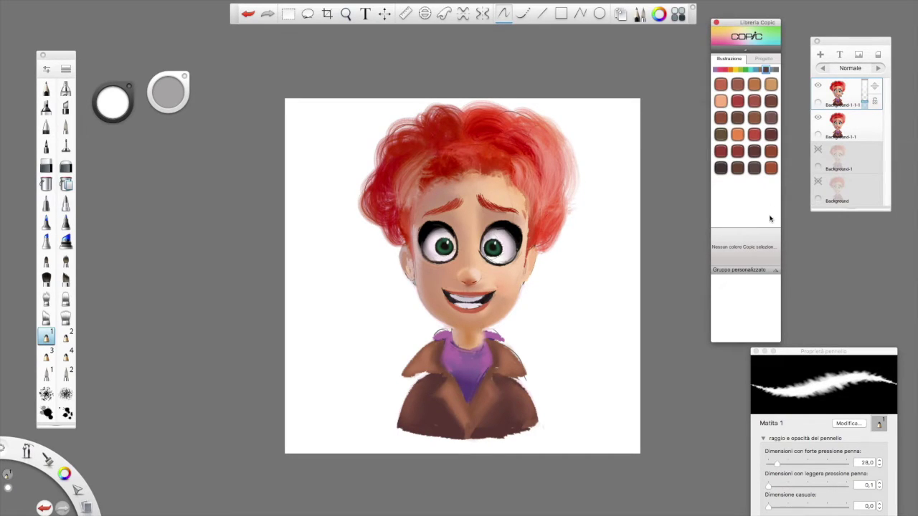
click(818, 86)
click(817, 86)
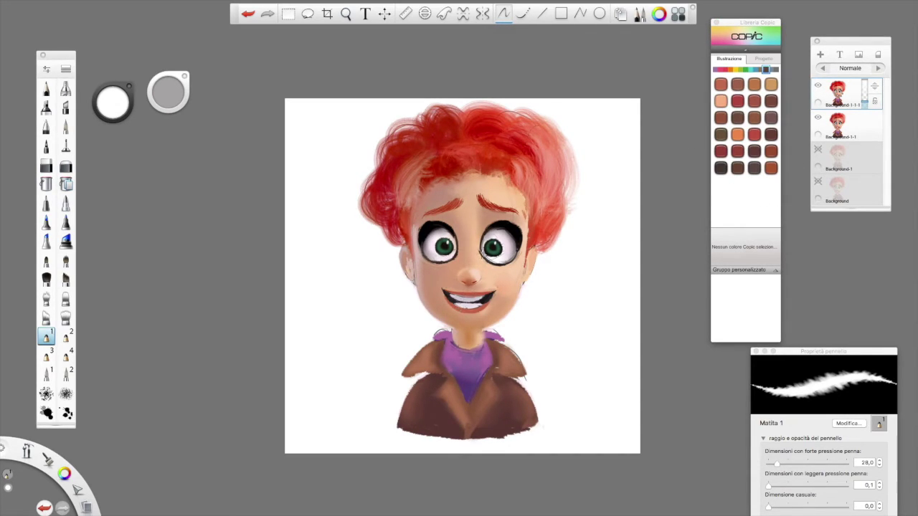
Add a new layer on top and load Aerografo with the Copic colour BG0000 Snow Green
click(821, 55)
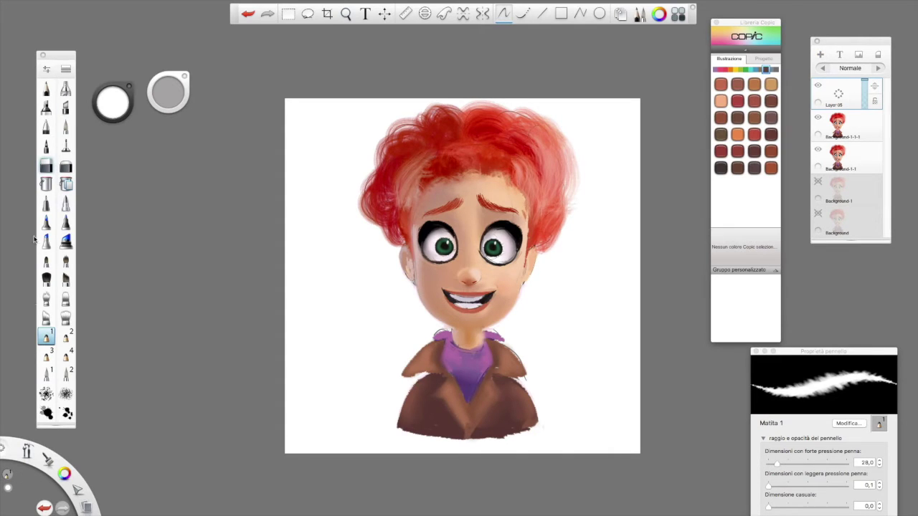
click(66, 87)
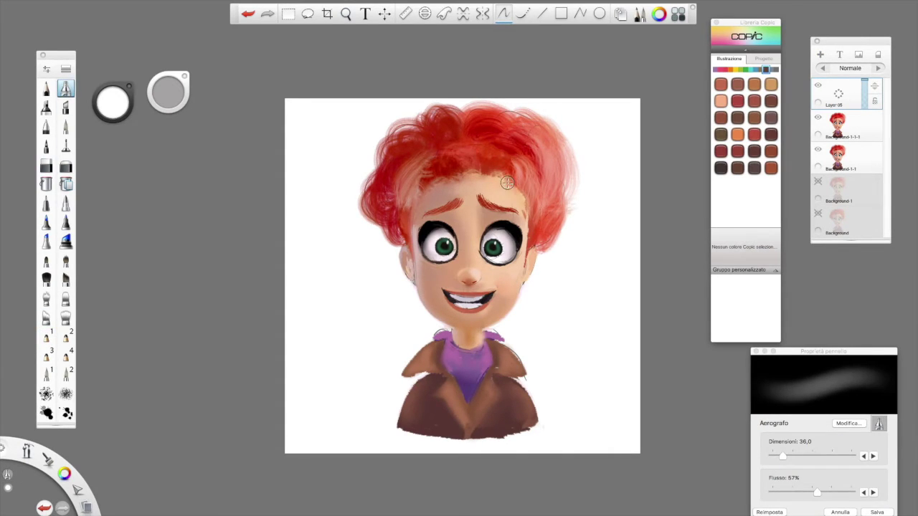
alt+click(420, 241)
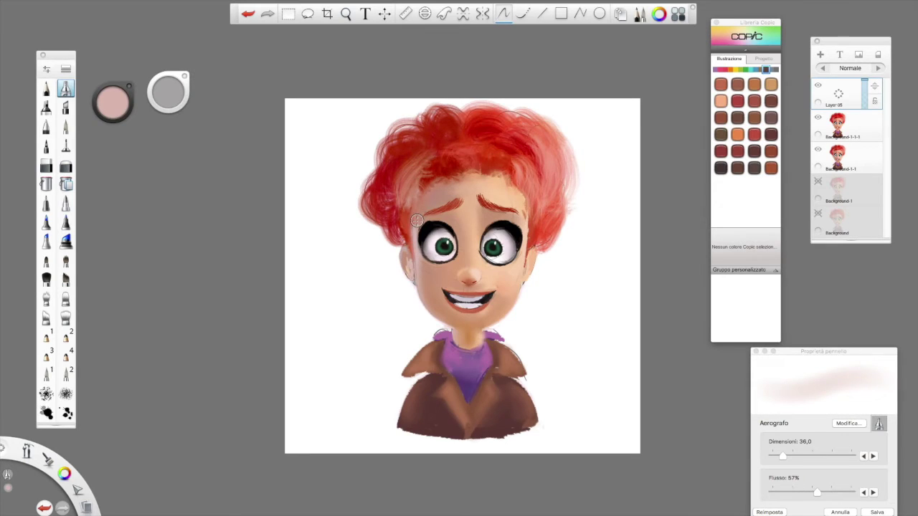
click(750, 69)
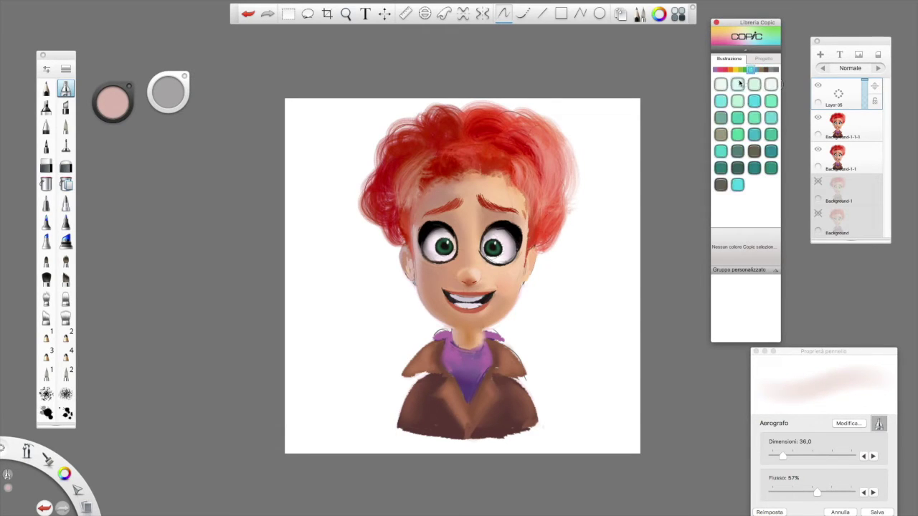
click(721, 84)
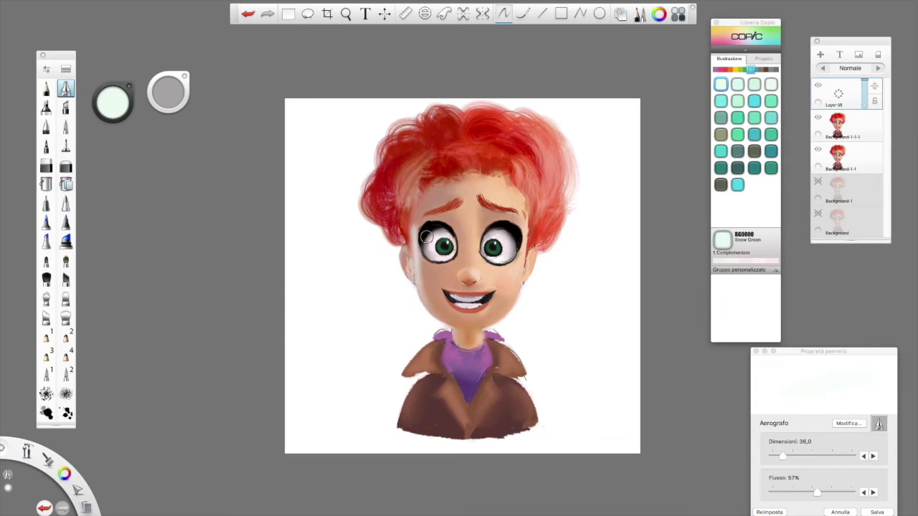
Retouch the outer rim of the left eye in sampled skin tones with Aerografo at size 23,5
alt+click(426, 270)
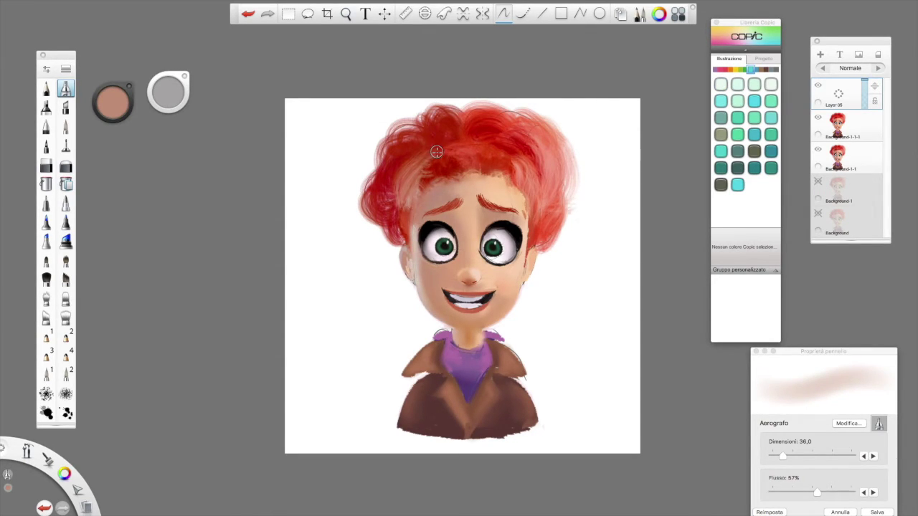
alt+click(413, 227)
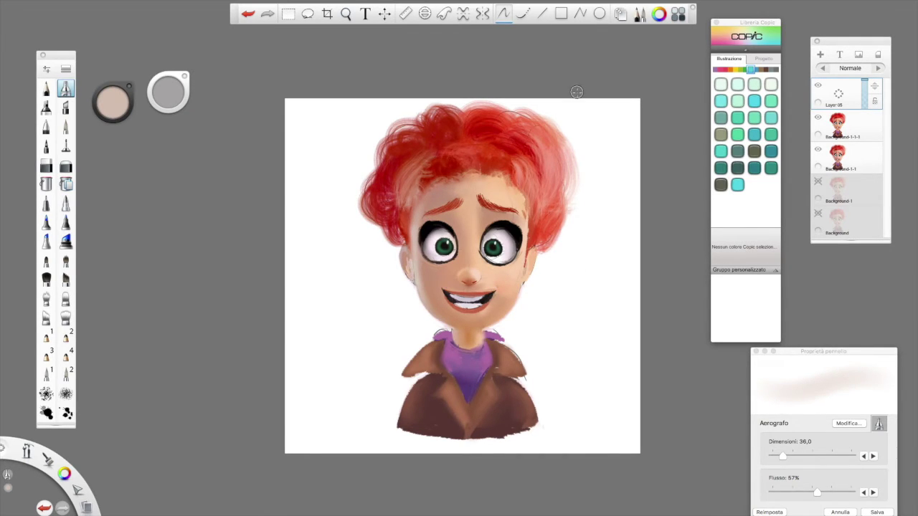
alt+click(424, 264)
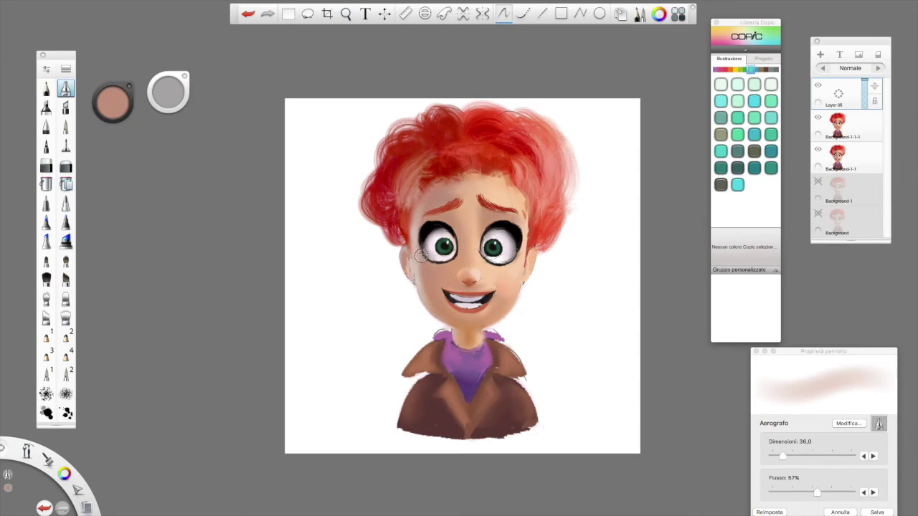
drag(782, 456, 779, 456)
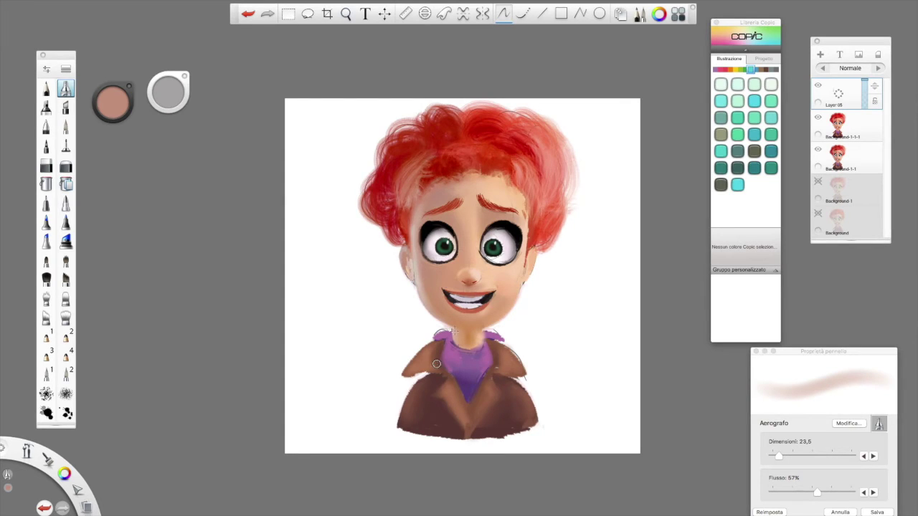
Retouch the sideburn beside the right eye and the left cheek and jaw edge with Aerografo in sampled skin tones
alt+click(528, 243)
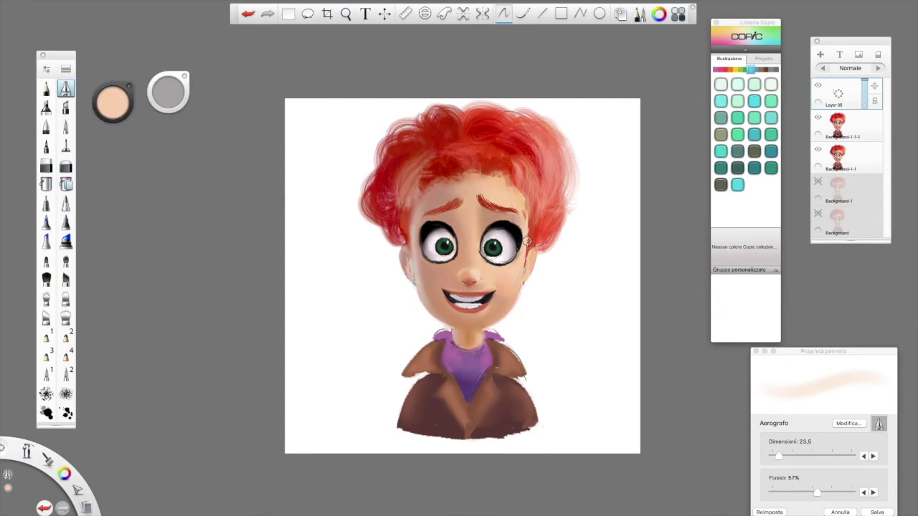
click(129, 100)
alt+click(420, 270)
drag(422, 298, 436, 321)
alt+click(450, 324)
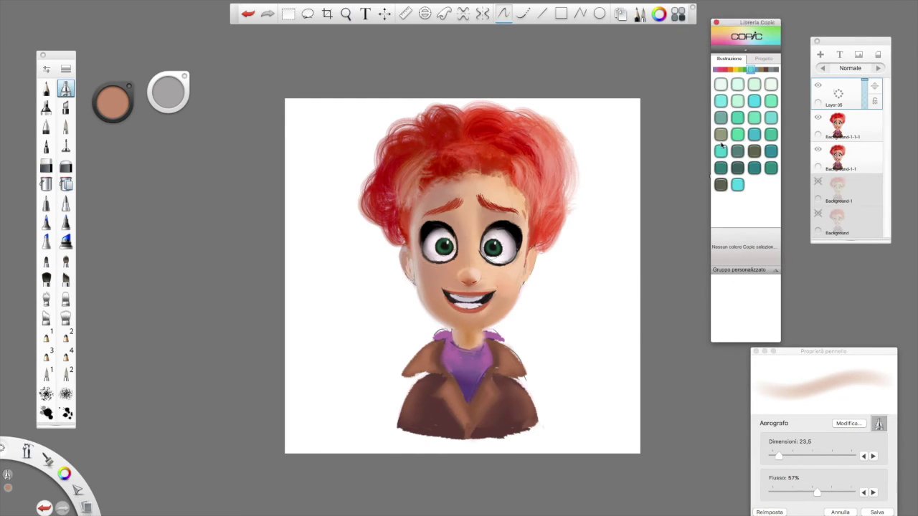
Lighten the lower part of both irises with Aerografo at size 15,6 in the Copic colour YG13 Chartreuse
click(46, 336)
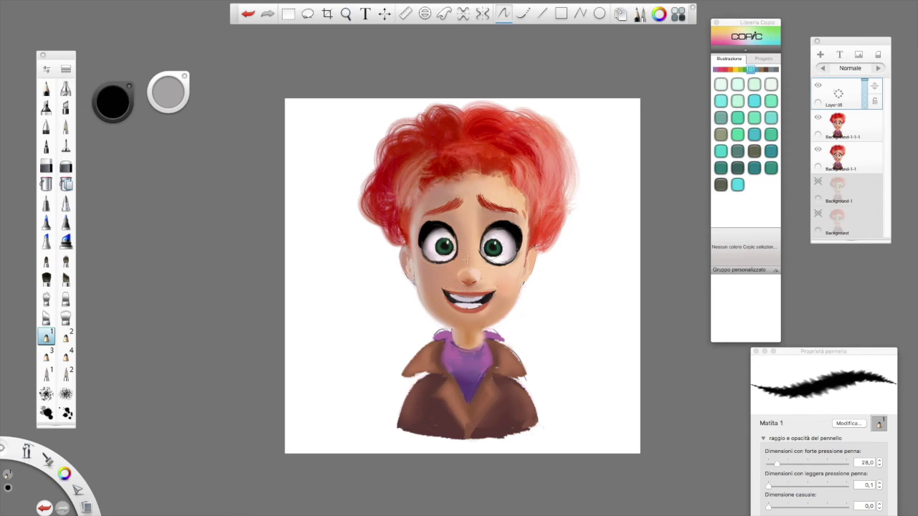
scroll(475, 271, up, 6)
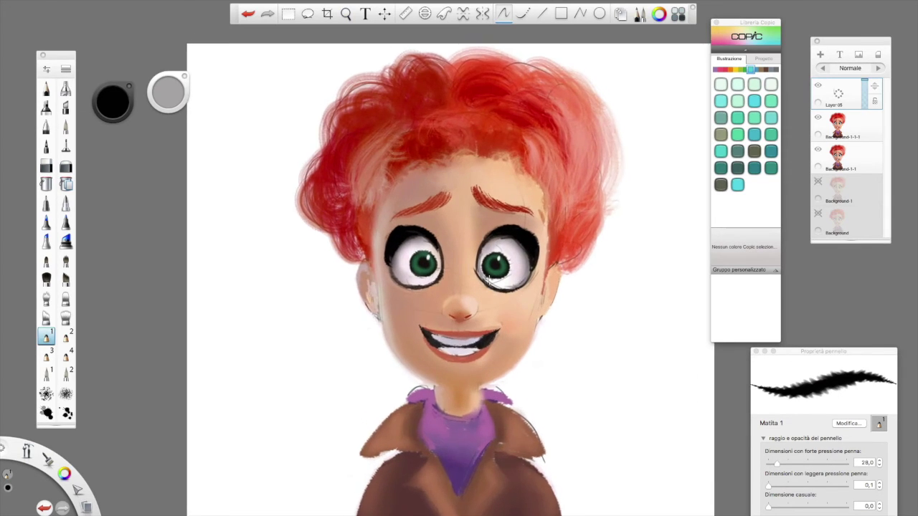
scroll(490, 276, up, 2)
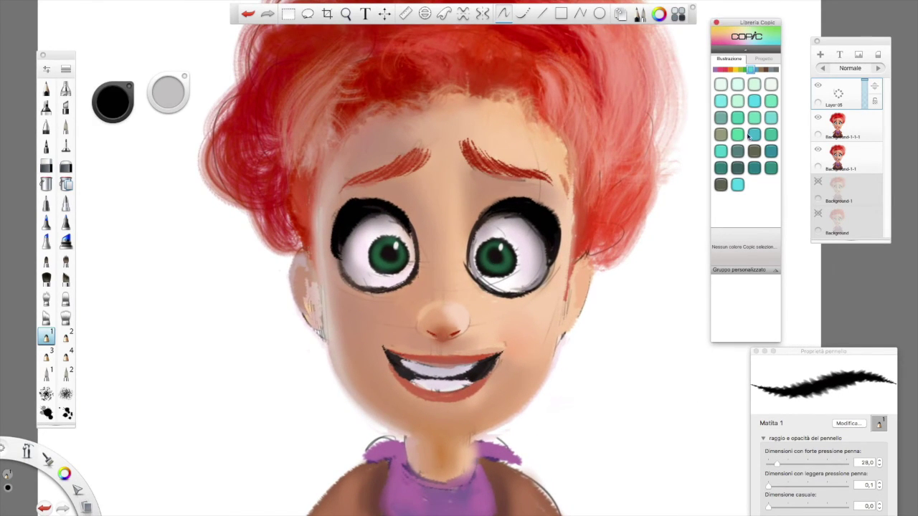
click(744, 70)
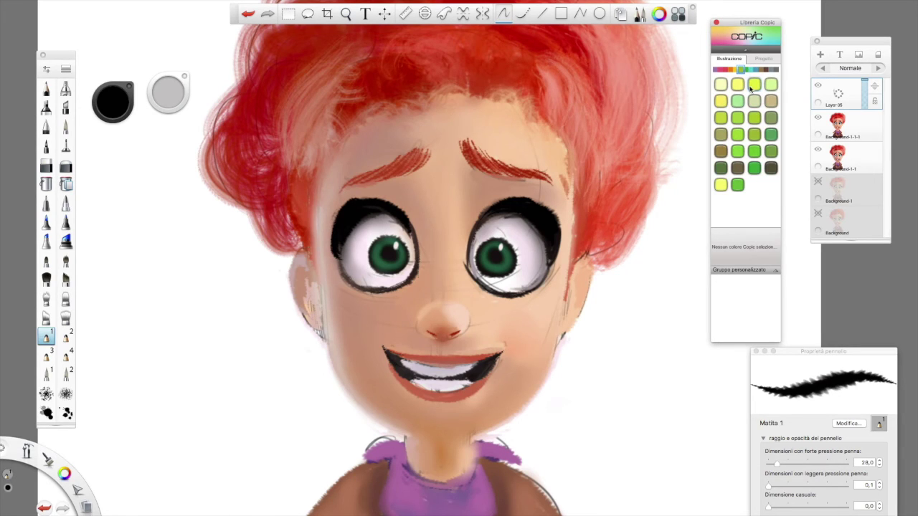
click(739, 118)
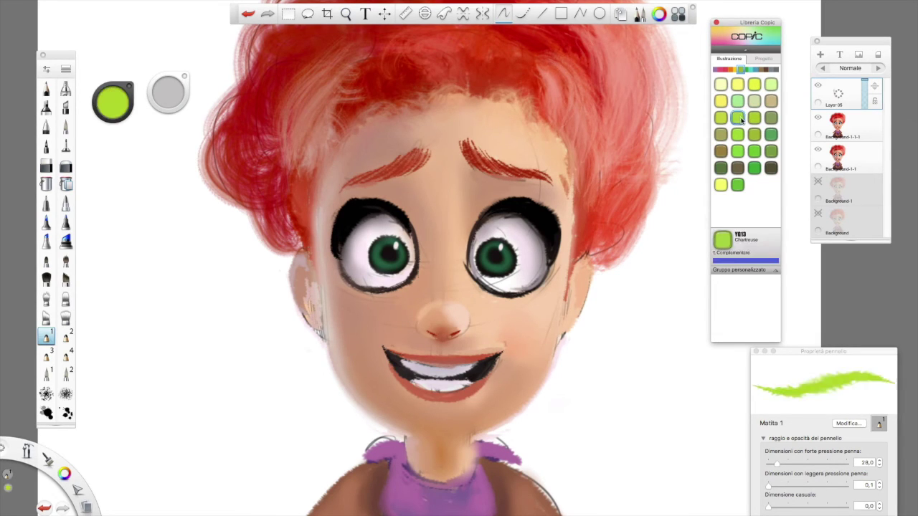
click(65, 88)
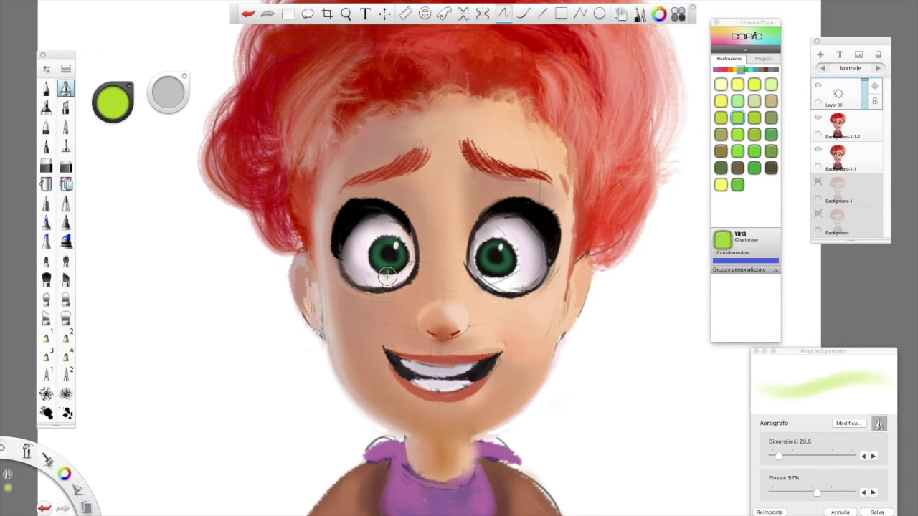
drag(777, 462, 775, 462)
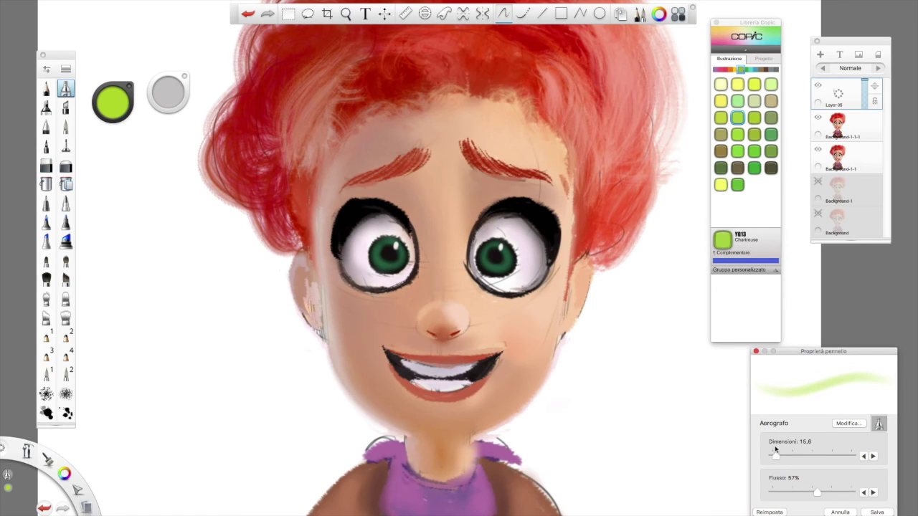
mouse_move(386, 267)
mouse_down()
mouse_move(382, 256)
mouse_move(396, 271)
mouse_up()
drag(485, 260, 492, 267)
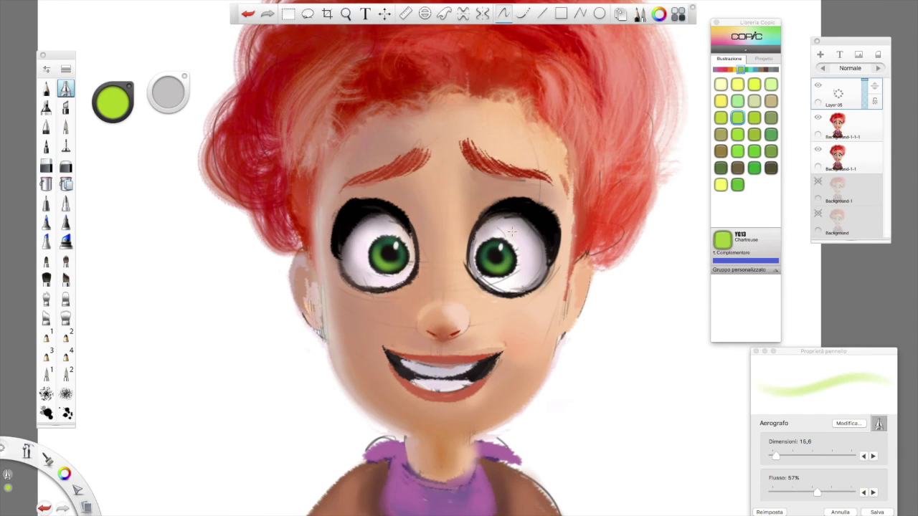
Retouch the pupils with Matita 1 in sampled black and add small highlights to the eyes in sampled white
click(47, 334)
alt+click(354, 207)
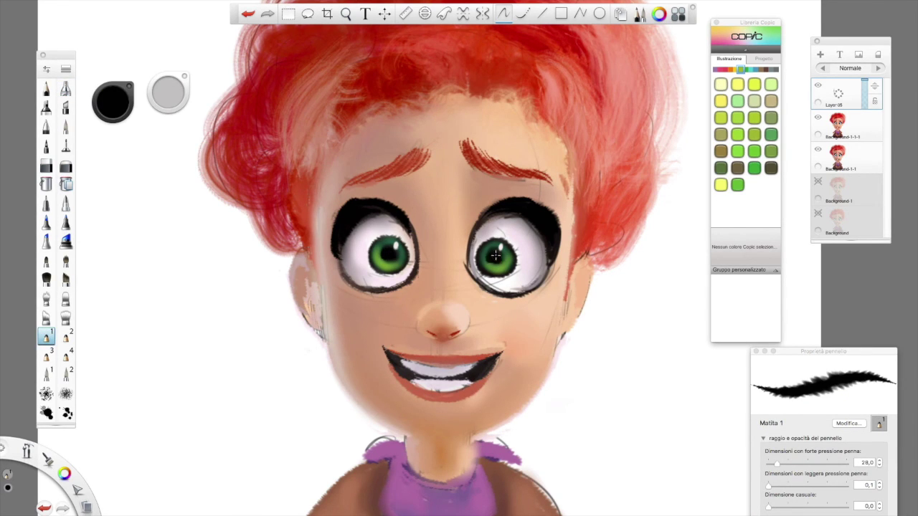
alt+click(522, 239)
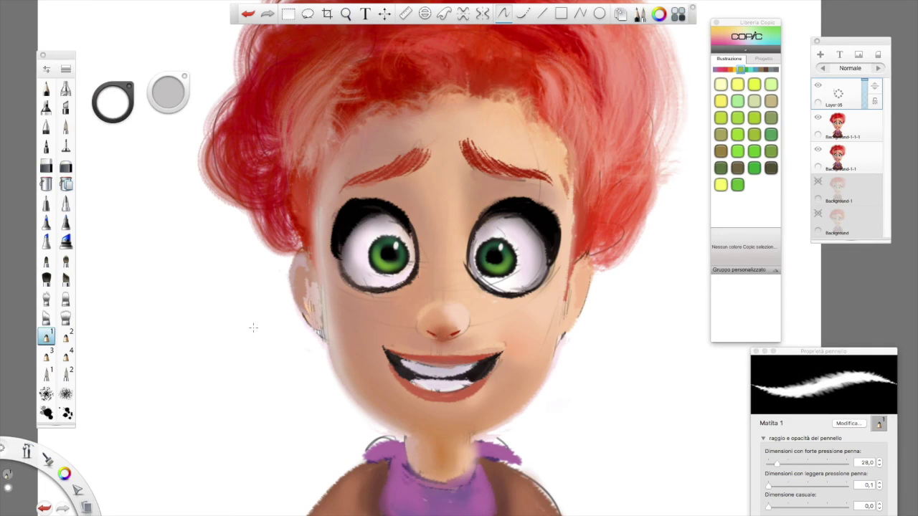
click(394, 245)
scroll(527, 255, down, 10)
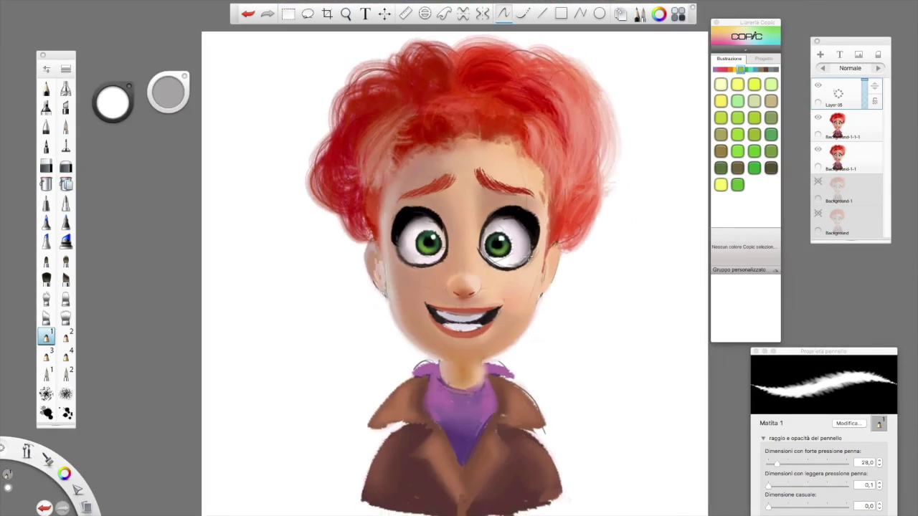